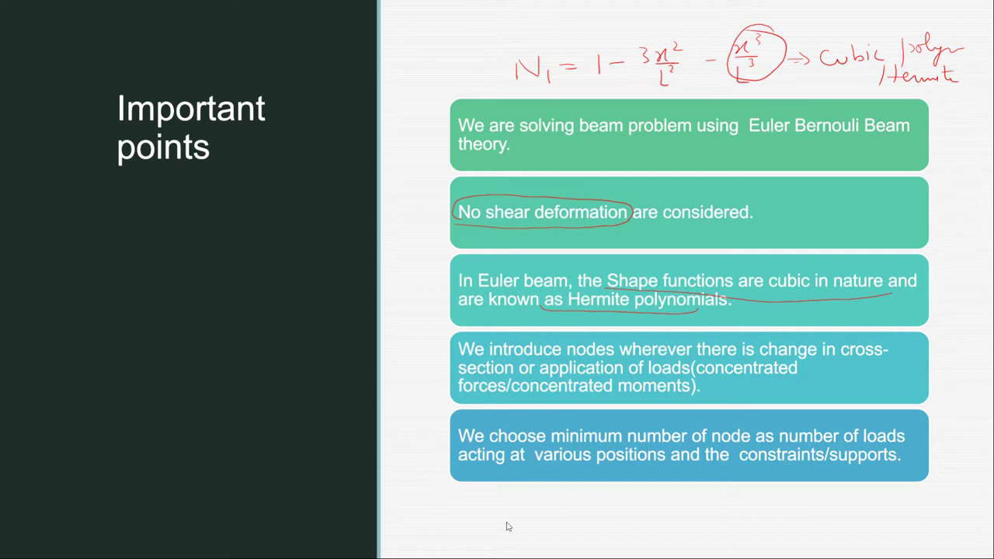
Exit the finished slide show and switch to Abaqus/CAE.
left_click(316, 483)
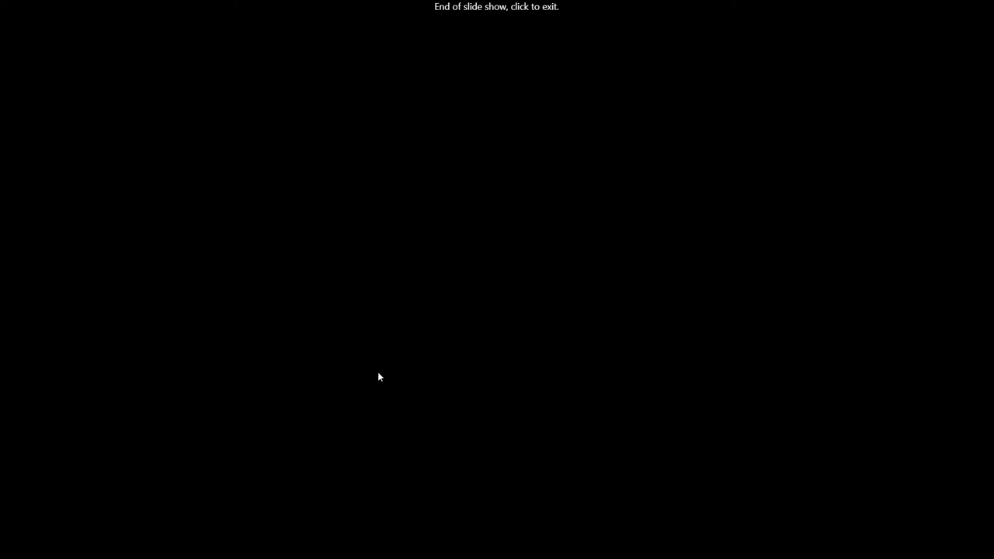
left_click(456, 404)
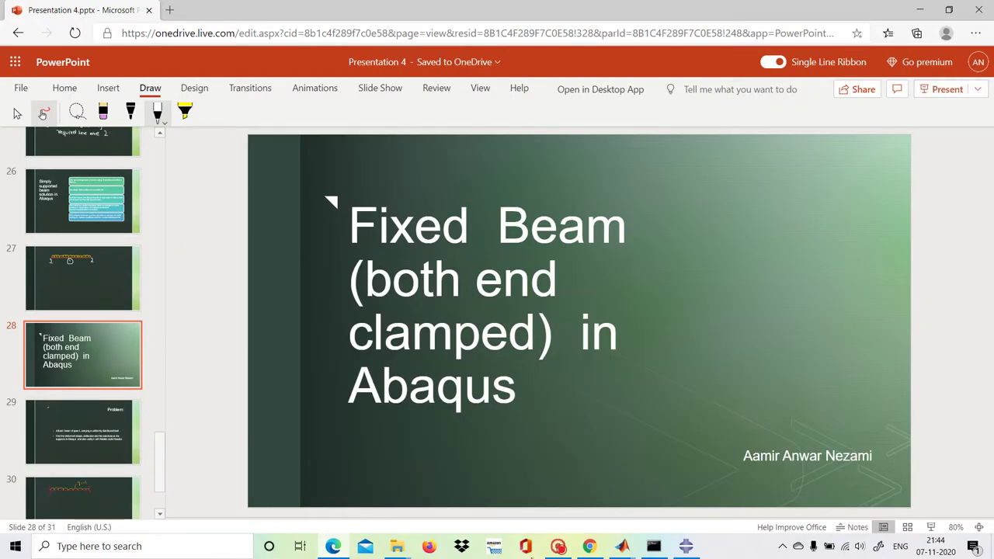
left_click(686, 546)
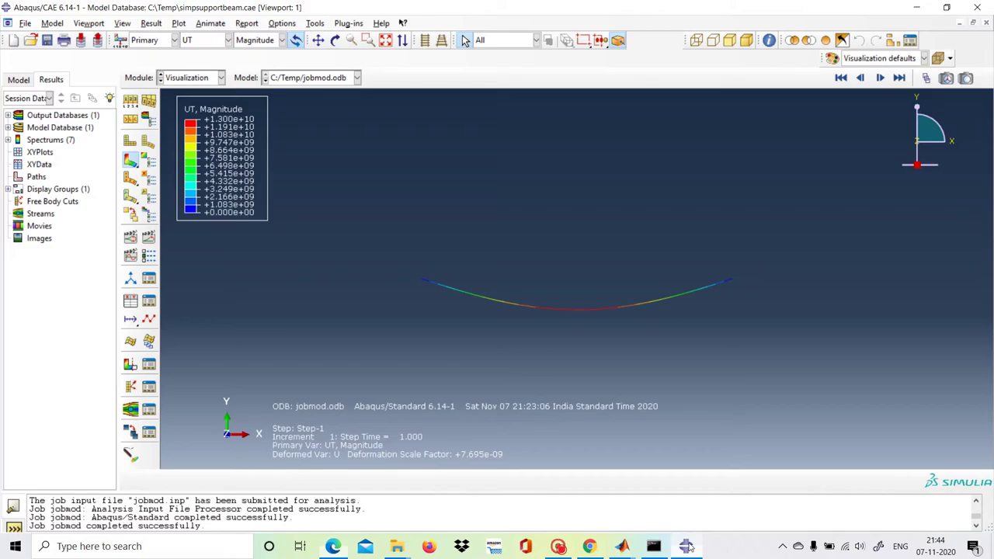
Create a new model database with a Standard/Explicit model, saving the changes to simpsupportbeam.cae.
left_click(24, 24)
mouse_move(97, 40)
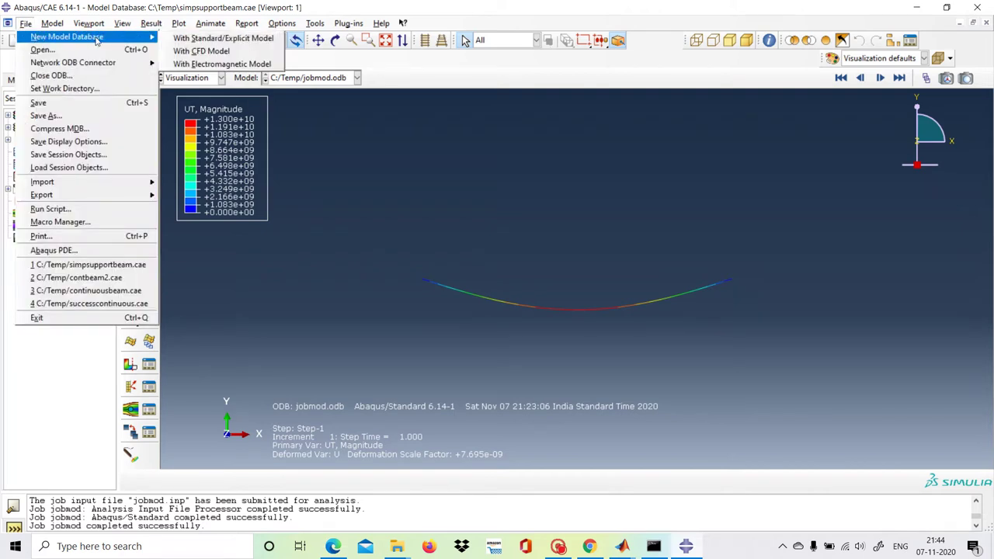
left_click(181, 41)
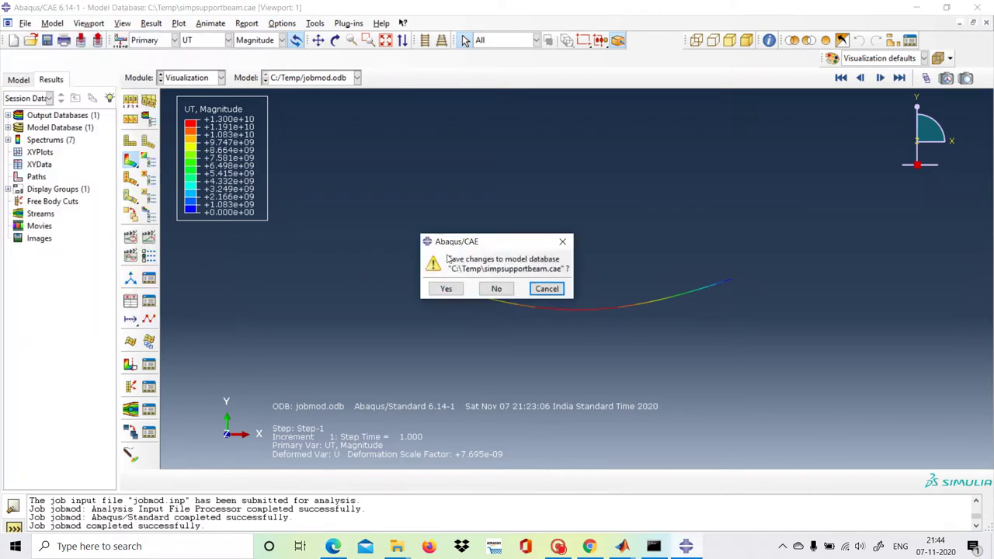
left_click(446, 288)
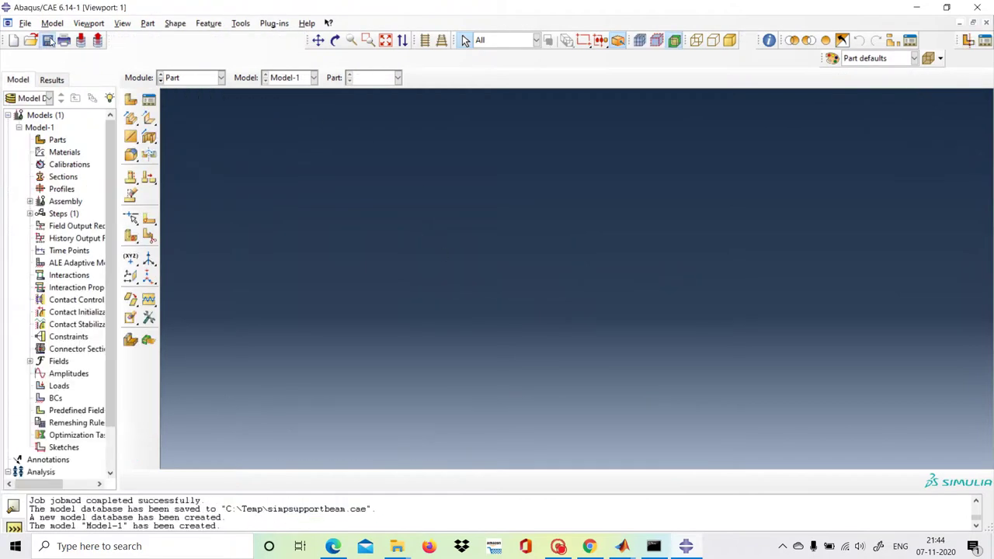
Save the new model database as clampedclampedbeam in the Temp folder.
left_click(47, 40)
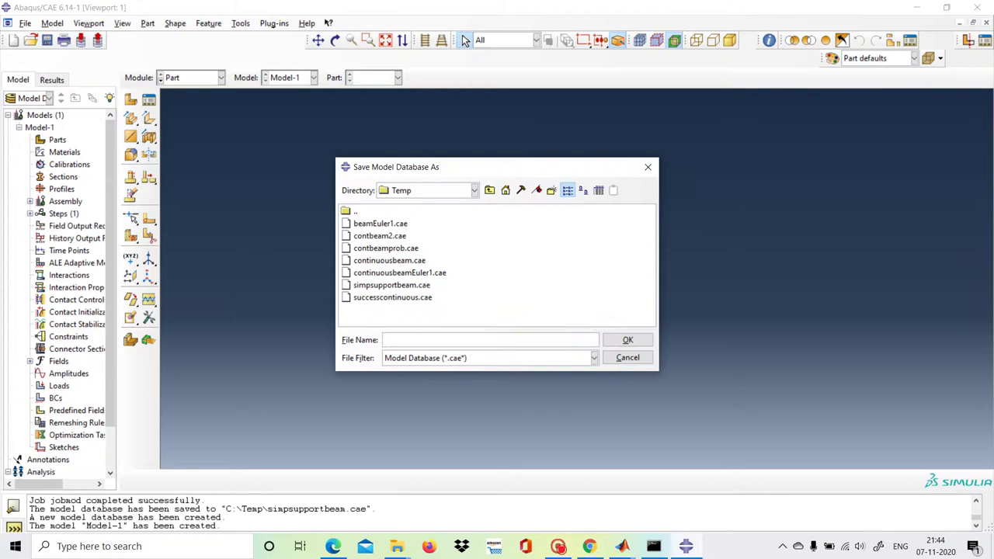
type("clampedclampedbeam")
left_click(624, 343)
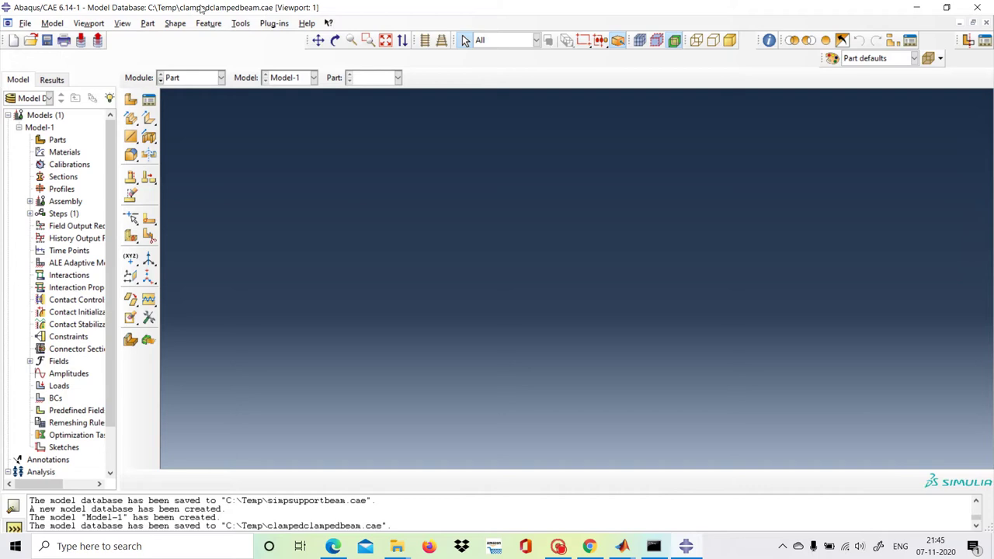
Start a 2D planar deformable wire part with approximate size 5000 and sketch isolated points at 0,0 and 1000,0.
left_click(129, 99)
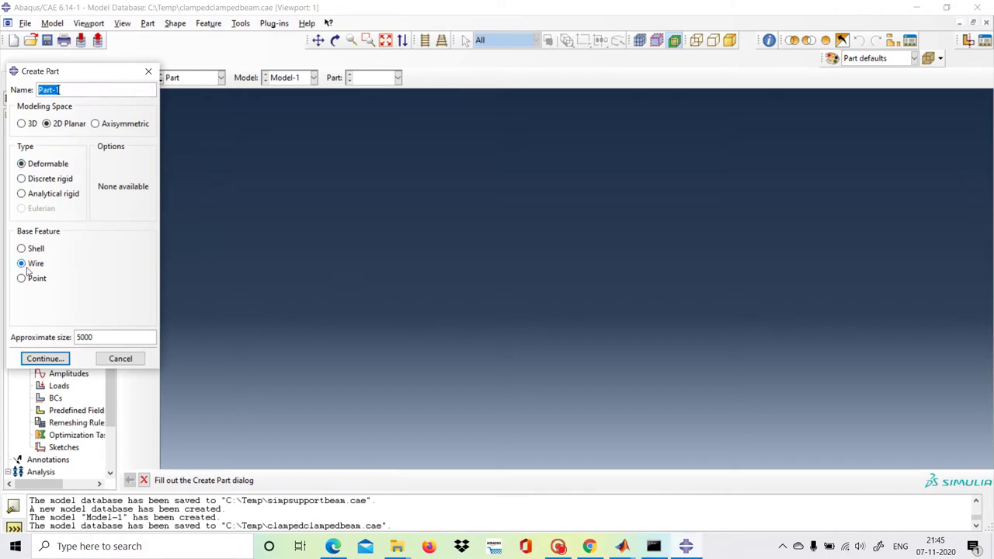
left_click(56, 359)
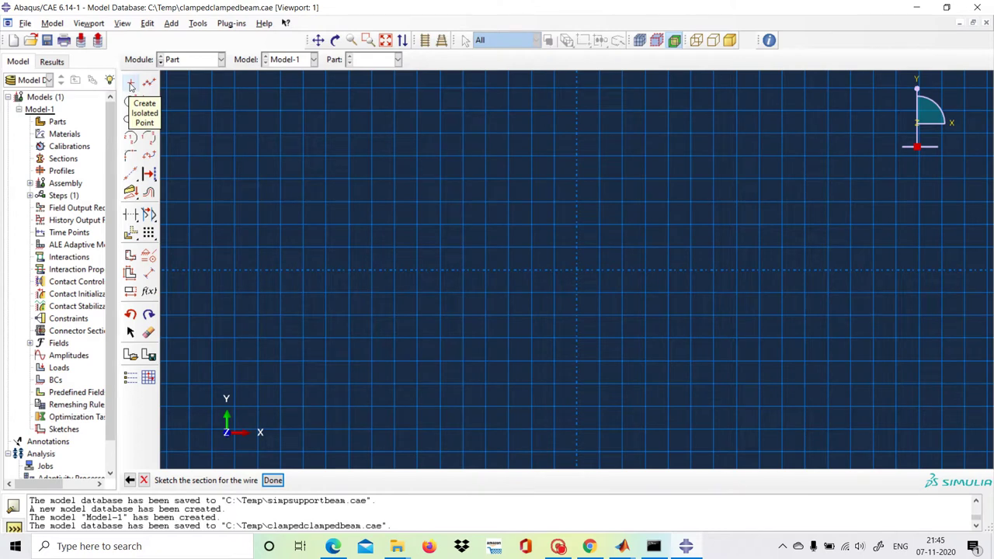
left_click(130, 85)
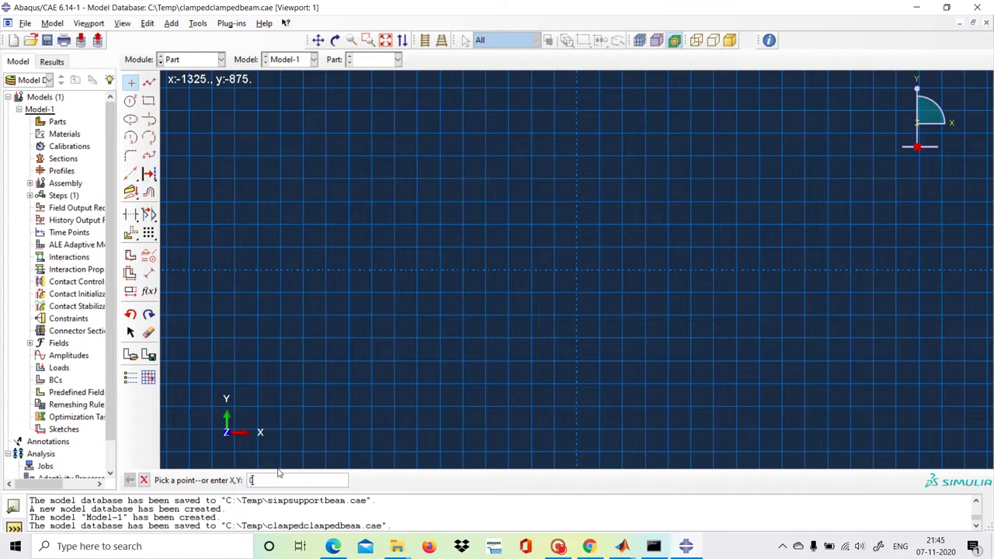
type("0,0")
key("Return")
type("1000,")
key("Return")
Connect the two isolated points with a horizontal line and finish the wire sketch to create the part.
left_click(147, 83)
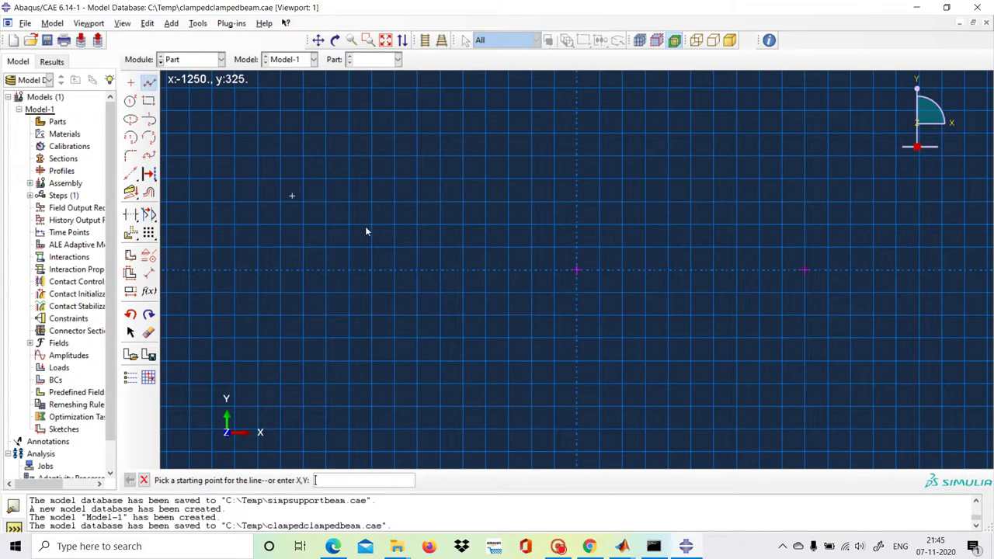
left_click(577, 270)
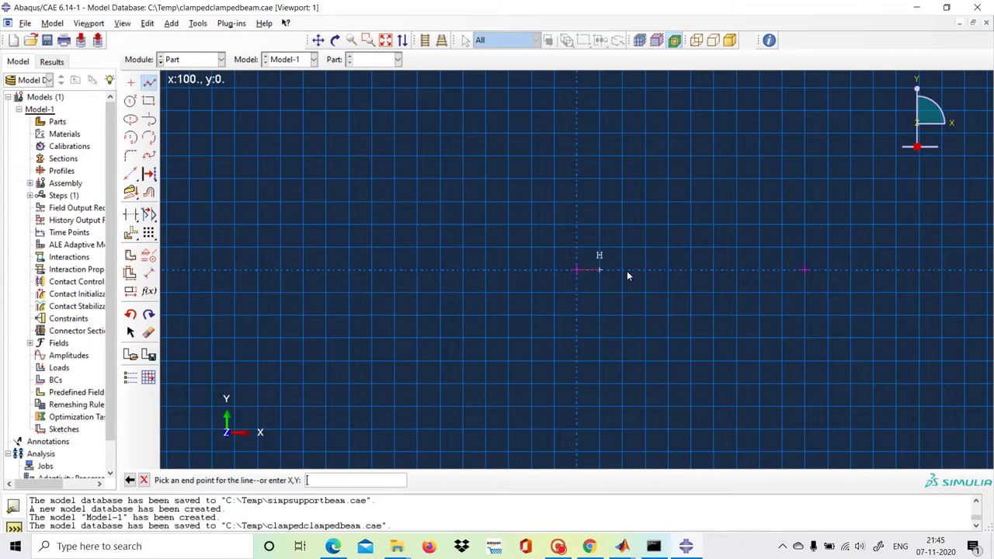
left_click(804, 271)
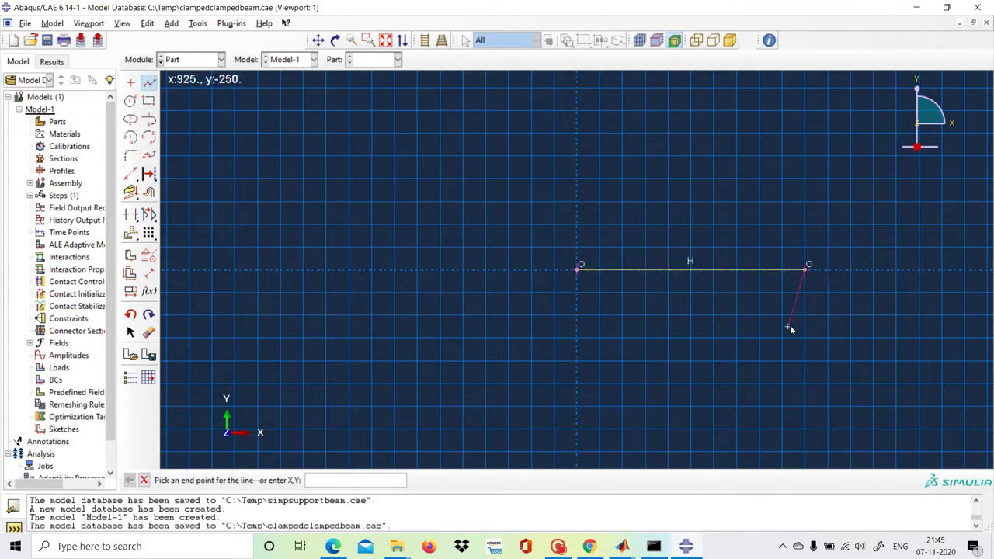
key("Escape")
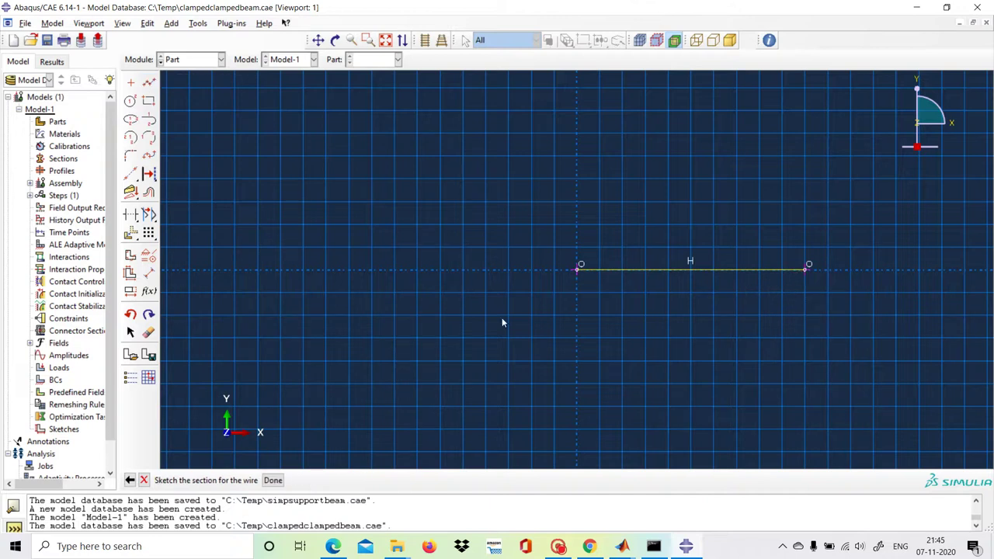
left_click(273, 480)
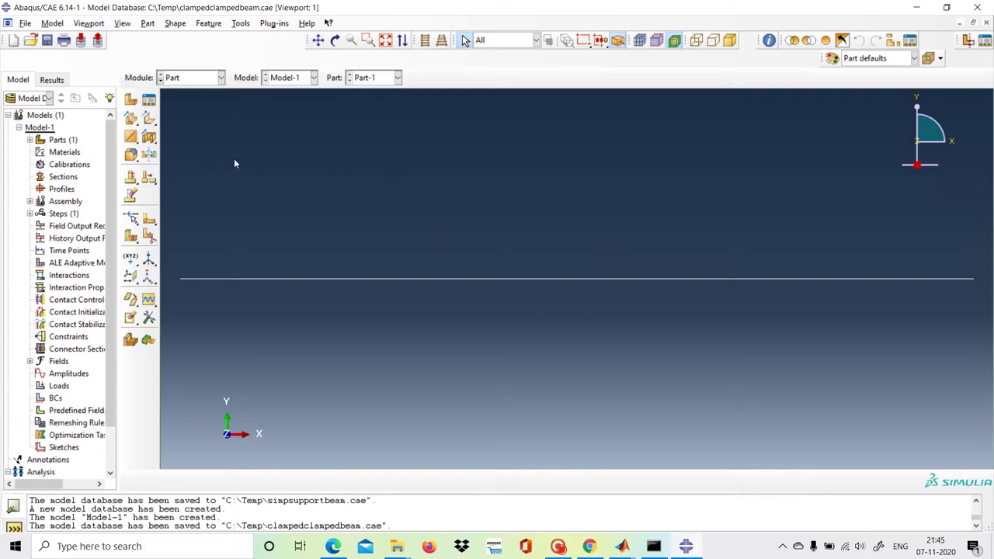
In the Property module, create an isotropic elastic material with Young's modulus 1 and Poisson's ratio 0.
left_click(221, 78)
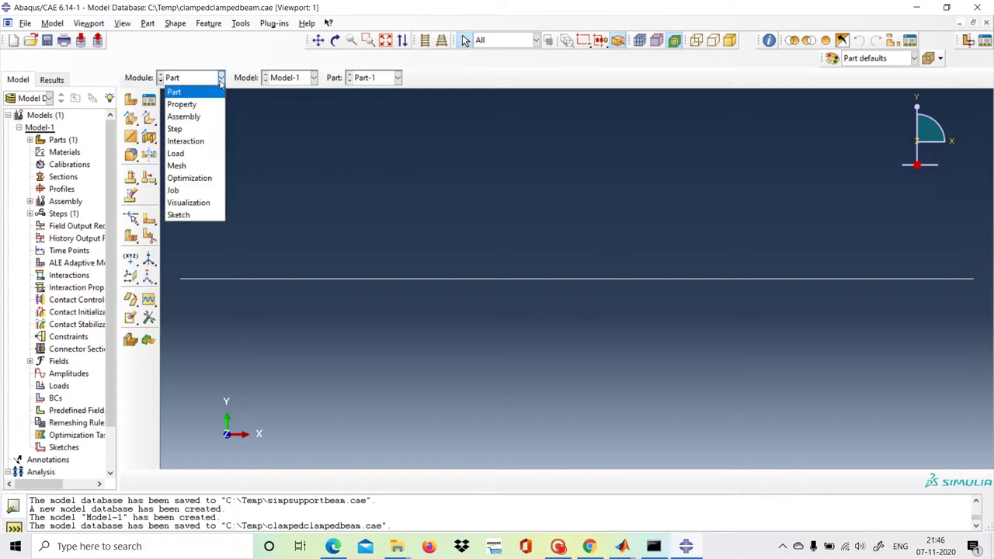
left_click(215, 105)
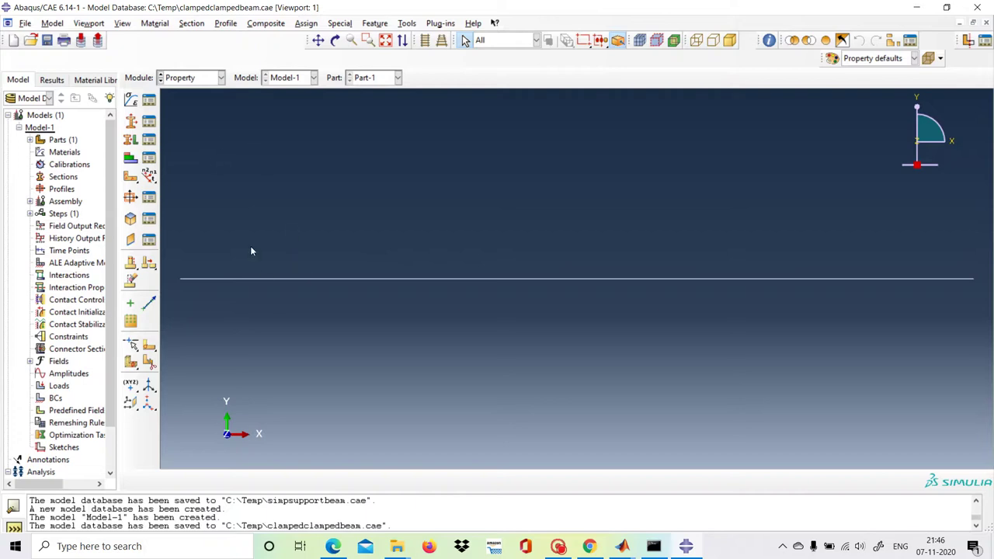
left_click(131, 101)
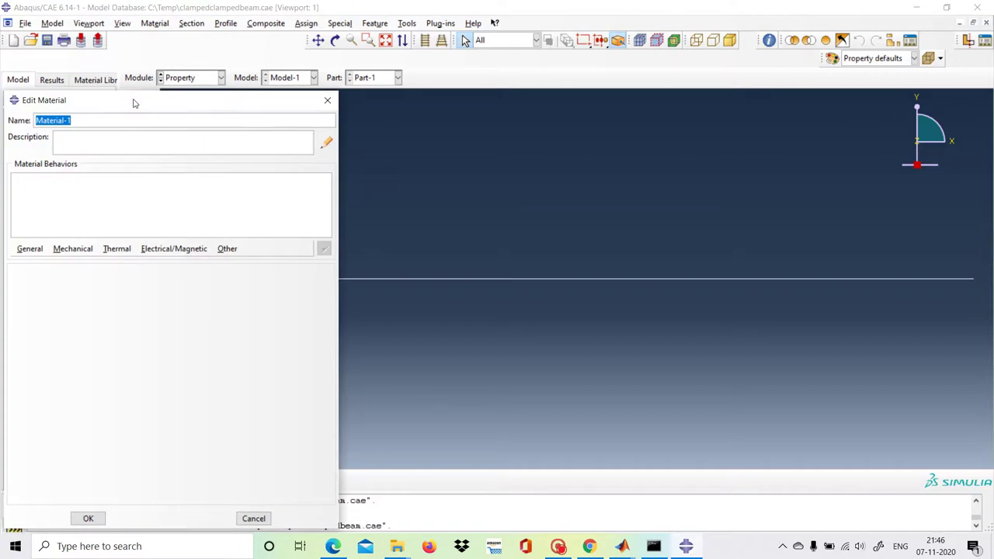
left_click(74, 250)
mouse_move(80, 265)
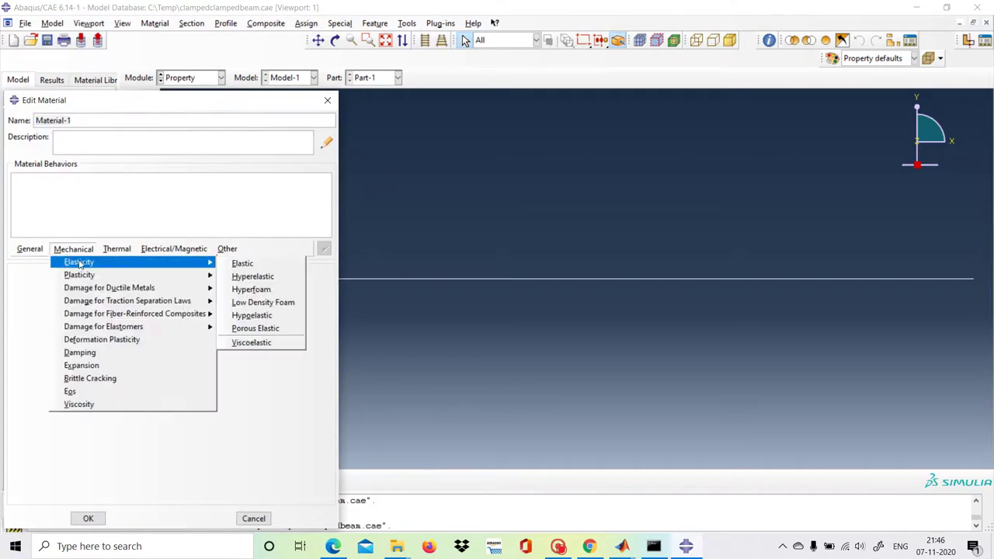
left_click(246, 265)
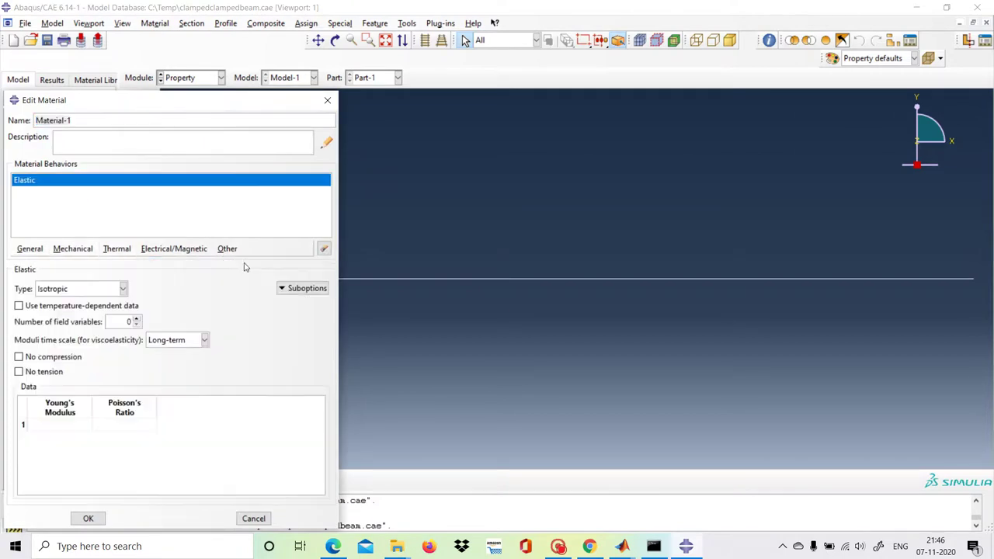
left_click(66, 431)
left_click(94, 424)
type("0")
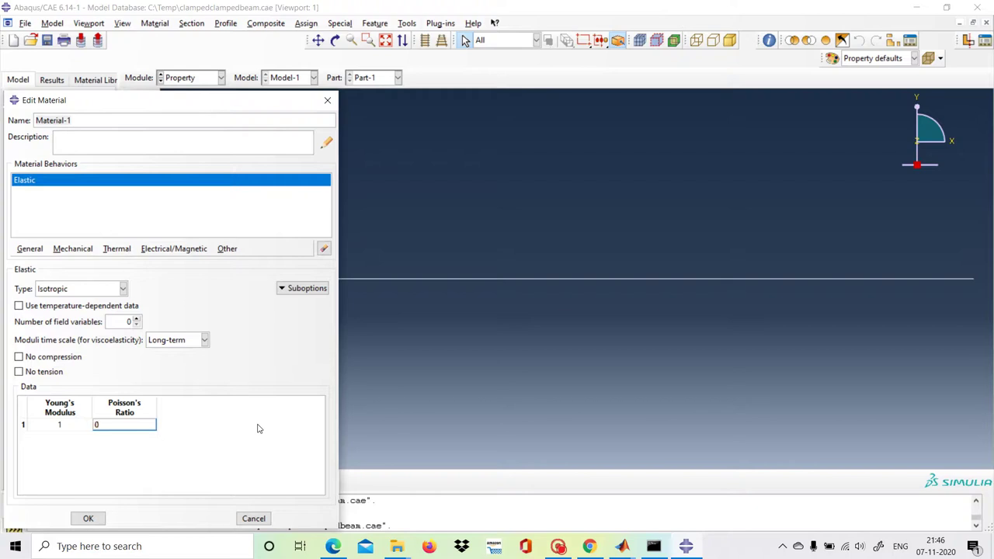
left_click(89, 519)
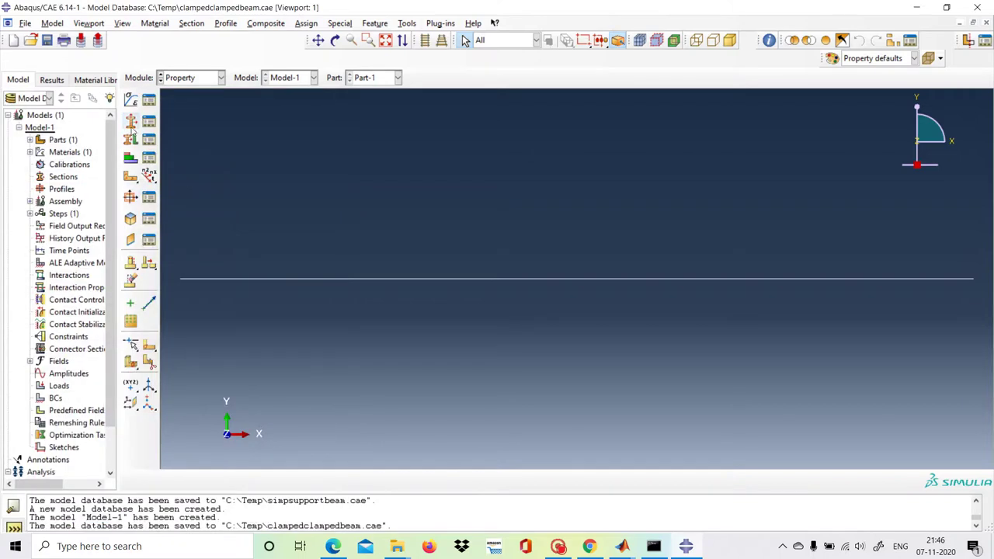
Create a beam section using Material-1 and a new rectangular profile with a = 12 and b = 1, and check it in the section manager.
left_click(131, 122)
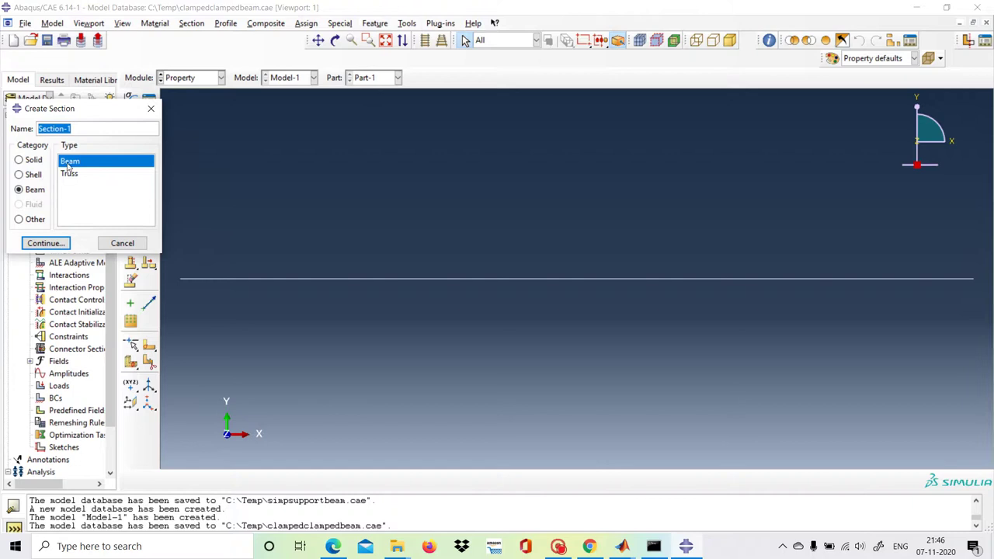
left_click(46, 244)
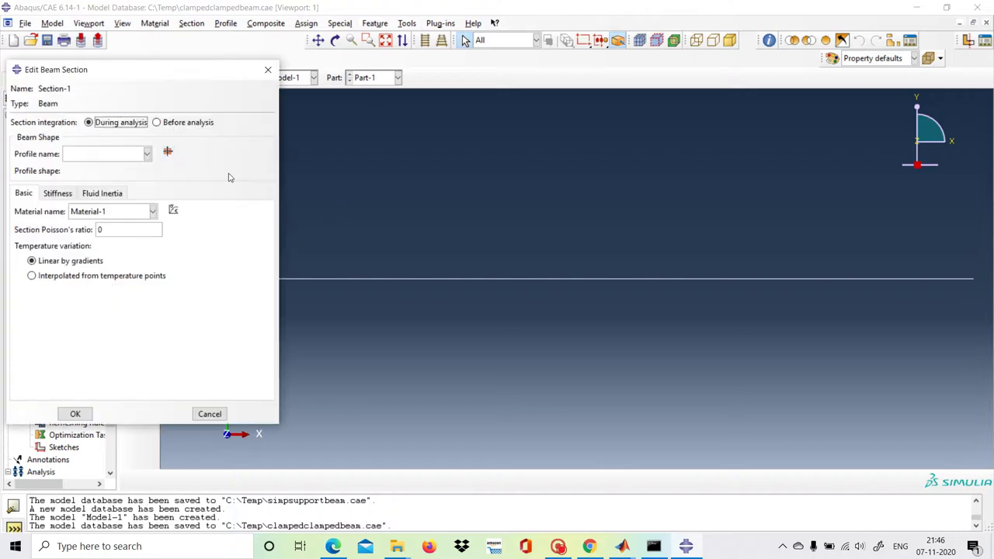
left_click(169, 154)
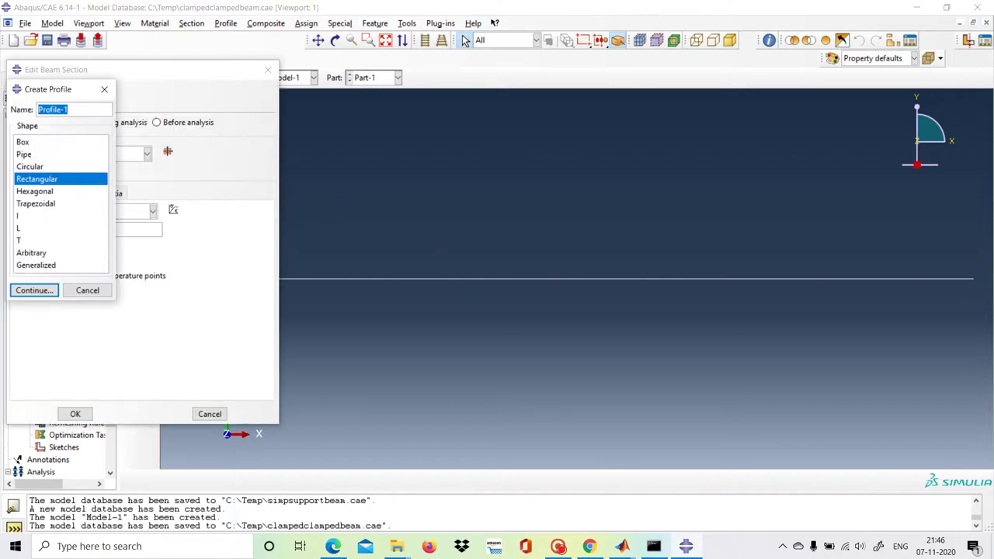
left_click(33, 291)
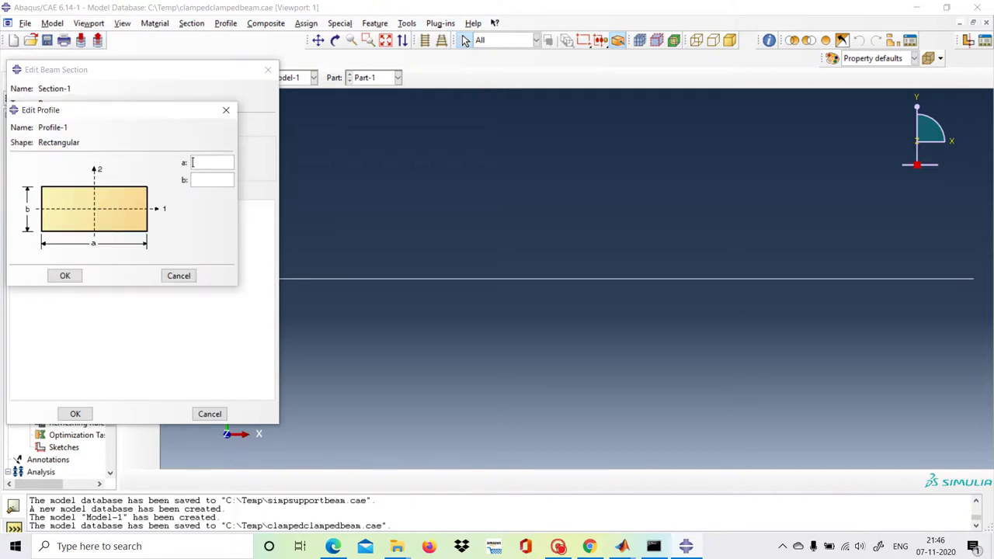
type("12")
type("1")
left_click(65, 276)
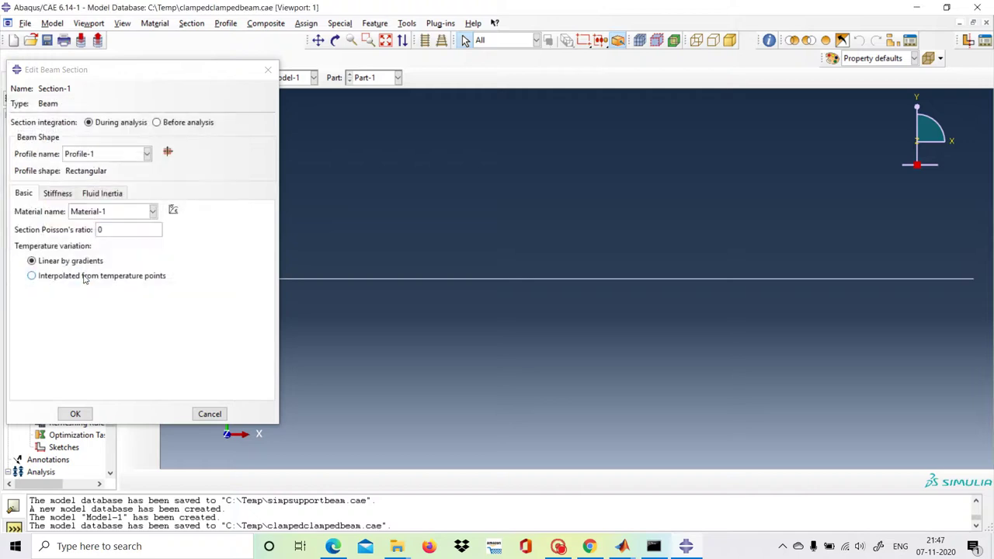
left_click(76, 414)
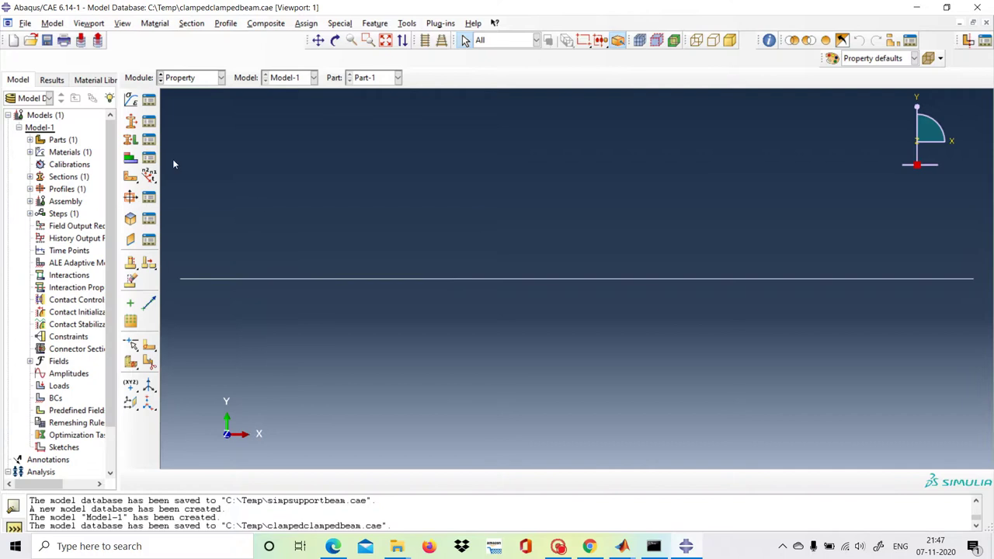
left_click(149, 121)
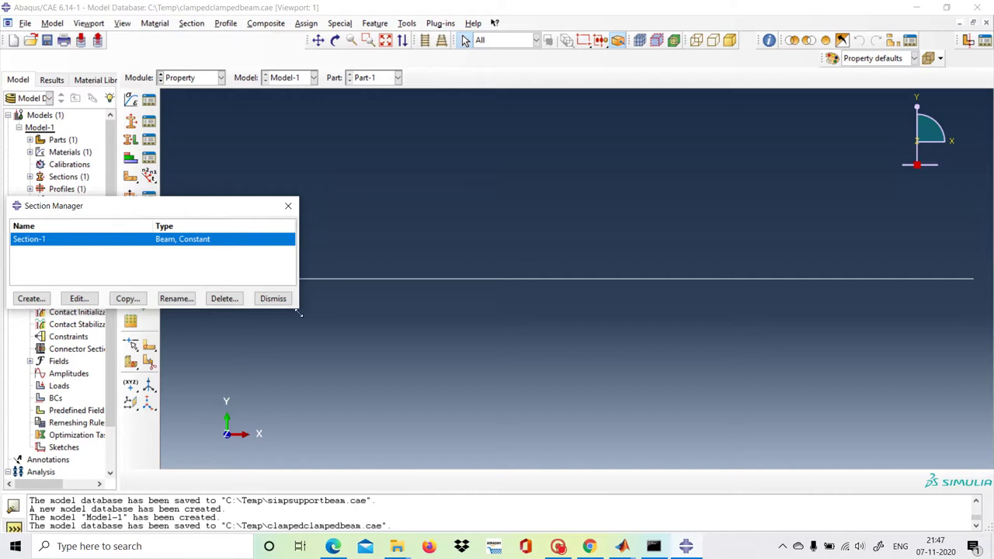
left_click(273, 299)
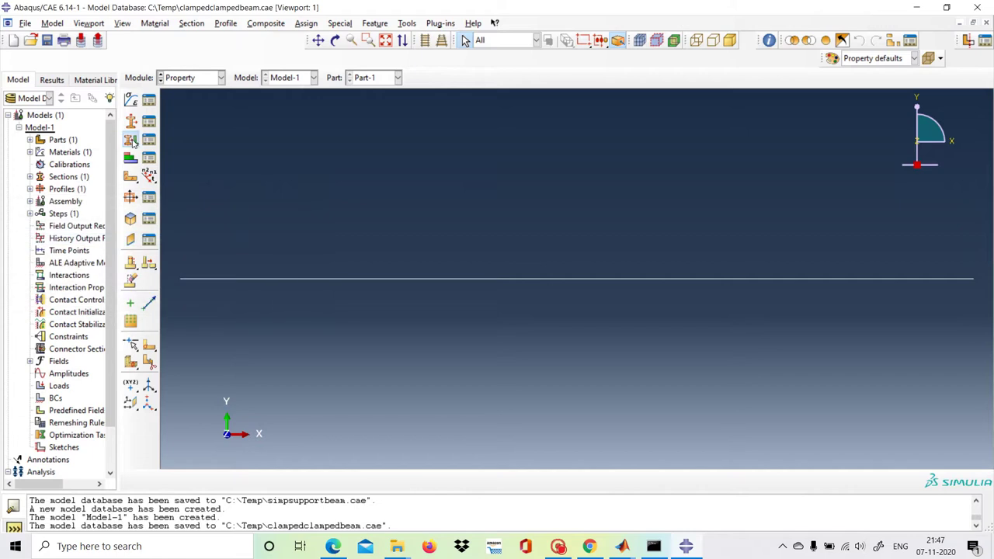
Assign Section-1 to the whole beam wire, creating the region set Set-1.
left_click(130, 140)
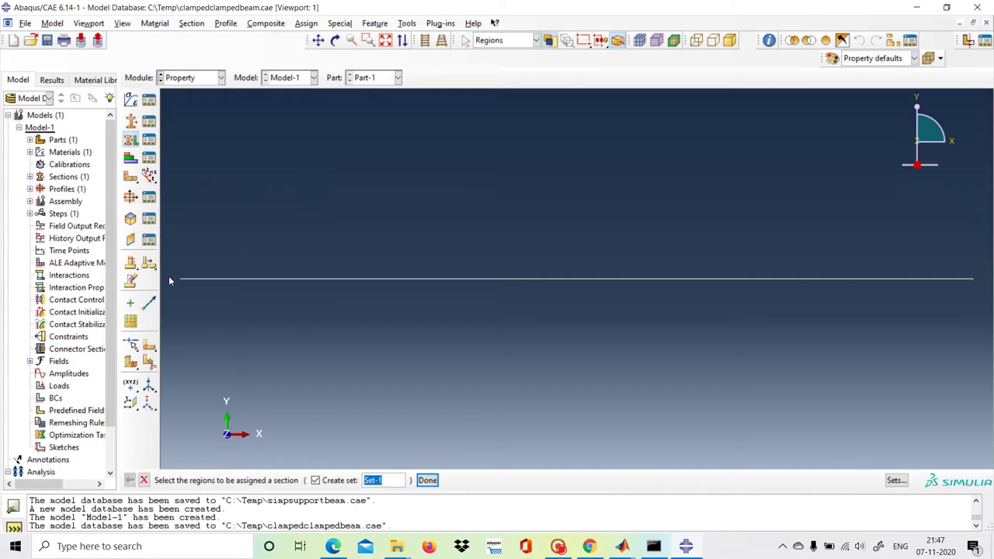
left_click_drag(175, 264, 978, 305)
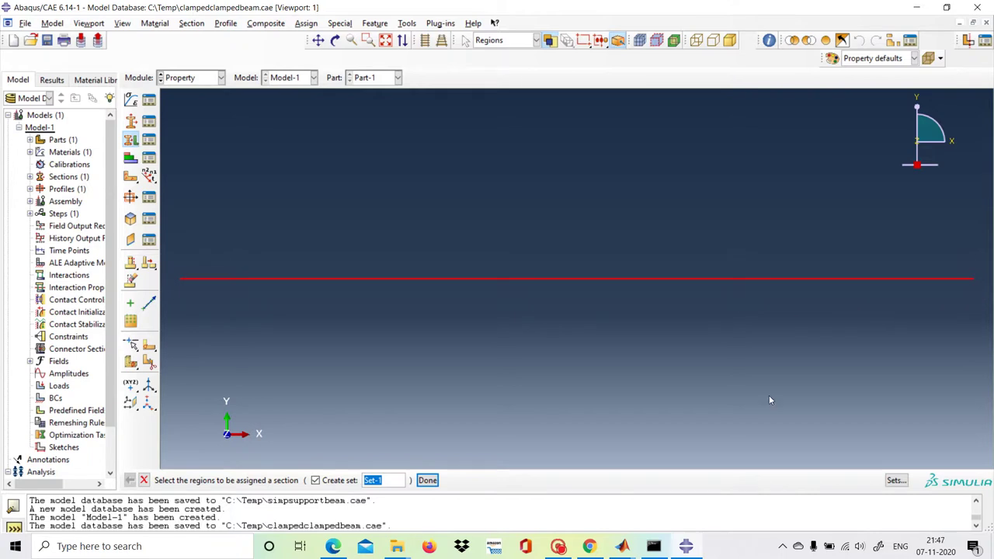
left_click(428, 481)
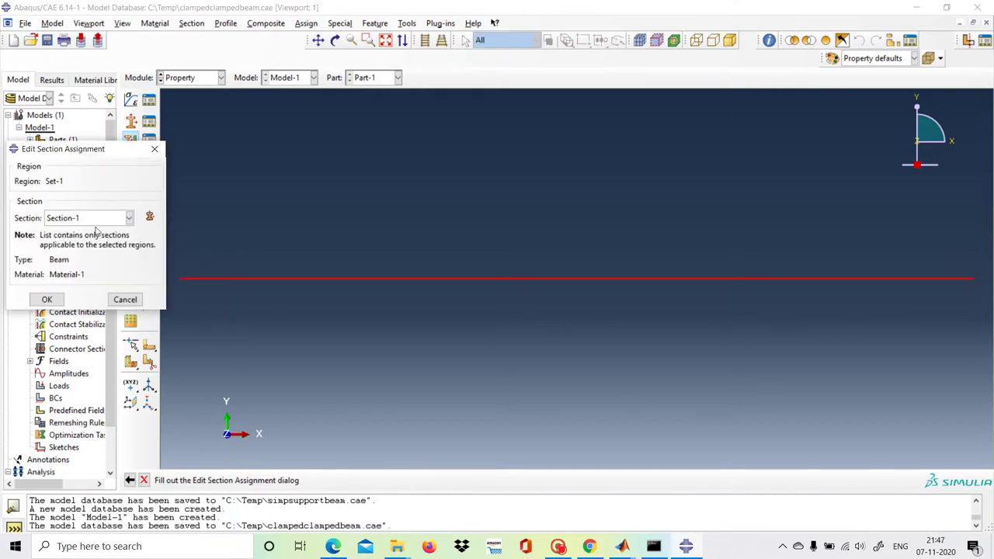
left_click(47, 299)
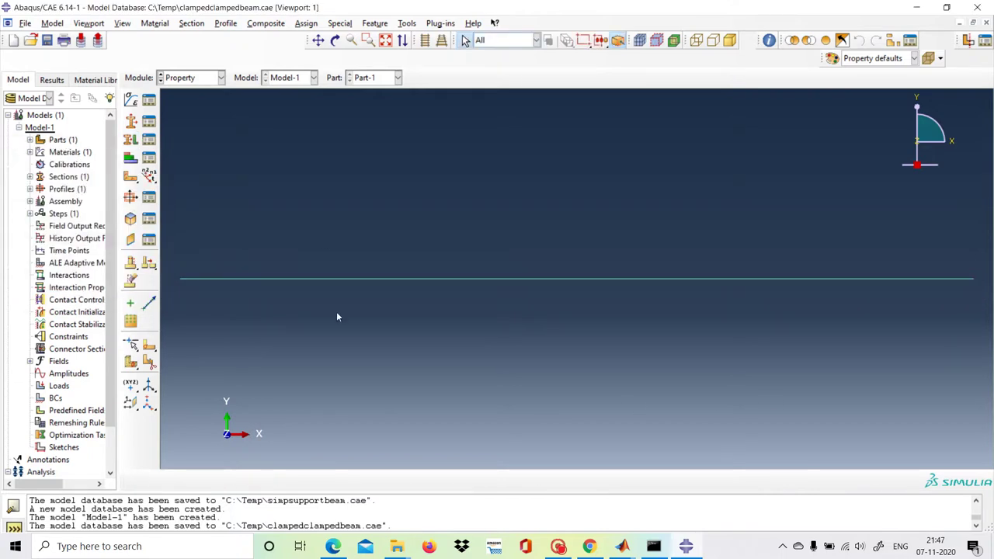
Assign a beam section orientation to the whole beam wire with an n1 direction of 0.0,0.0,-1.0, using region set Set-2.
left_click(150, 178)
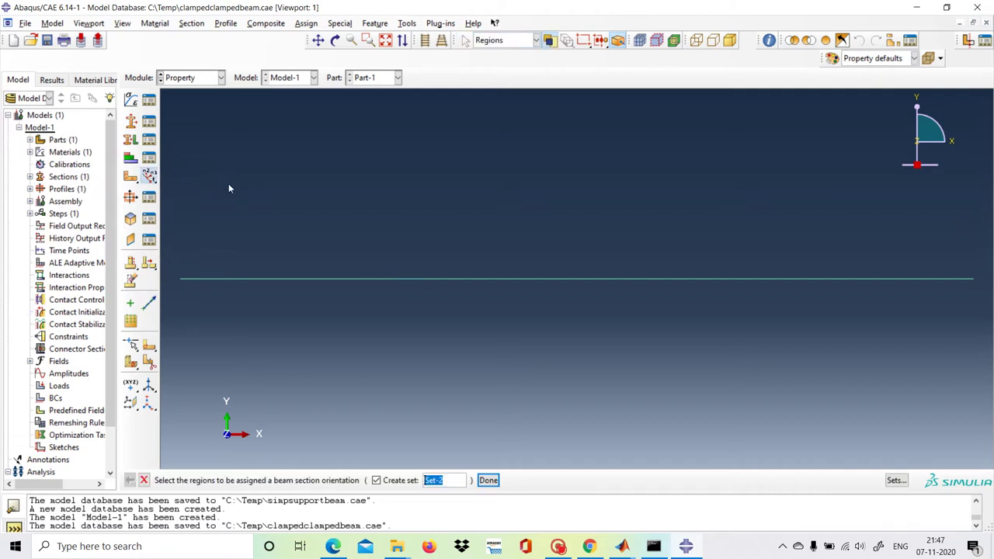
left_click_drag(176, 273, 976, 305)
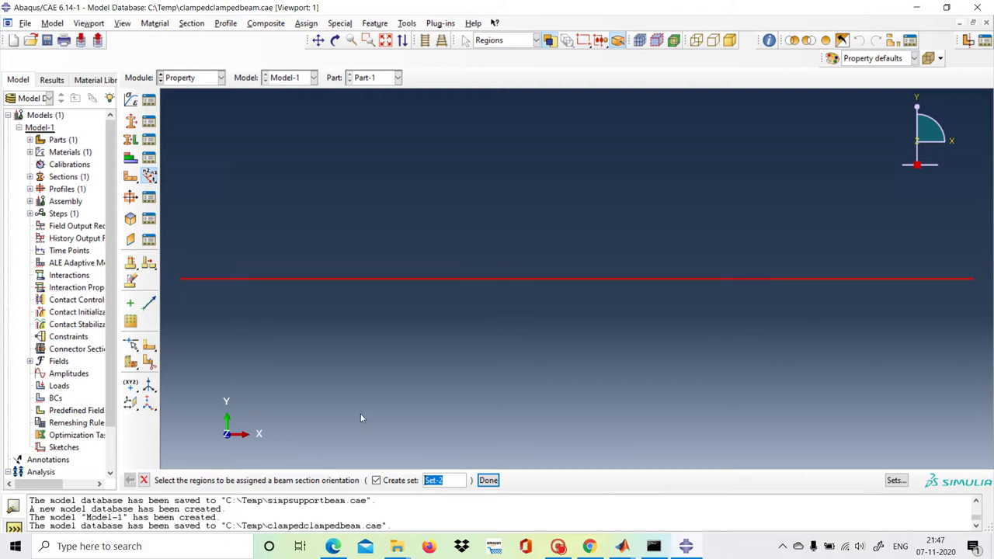
left_click(487, 480)
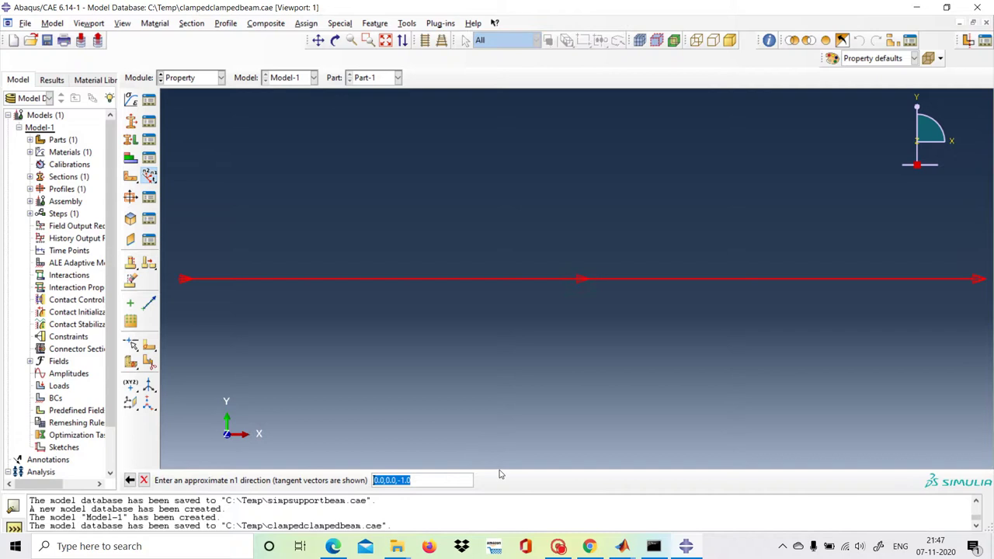
key("Return")
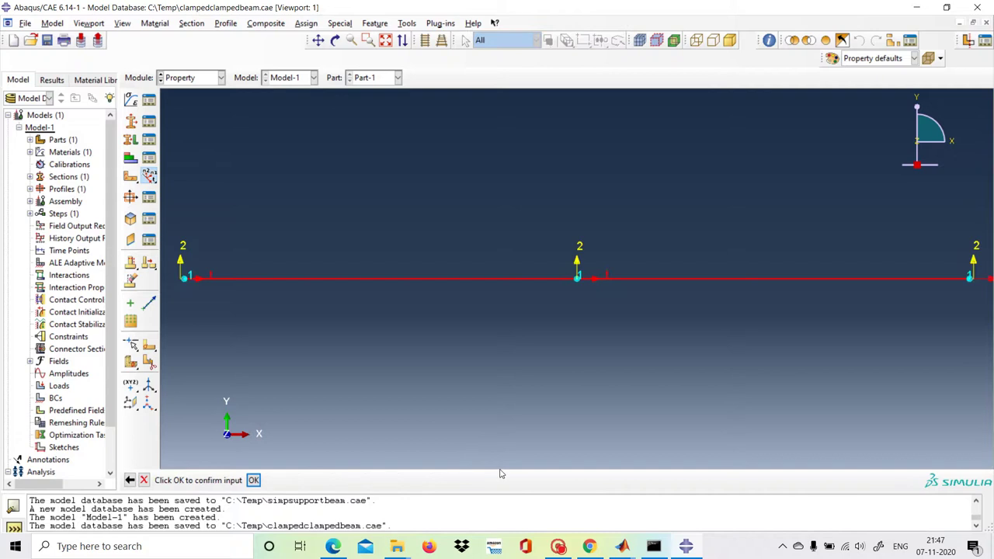
left_click(254, 480)
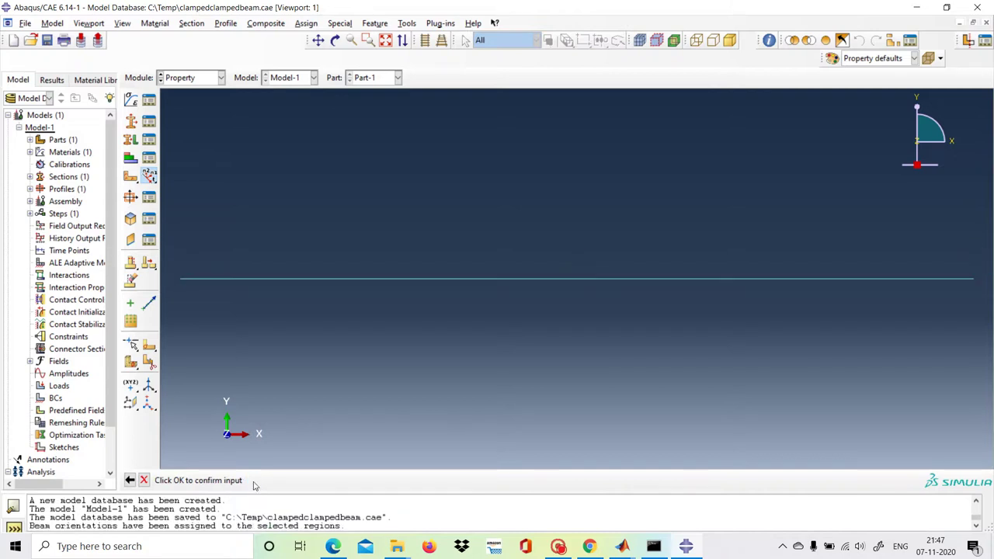
left_click(144, 480)
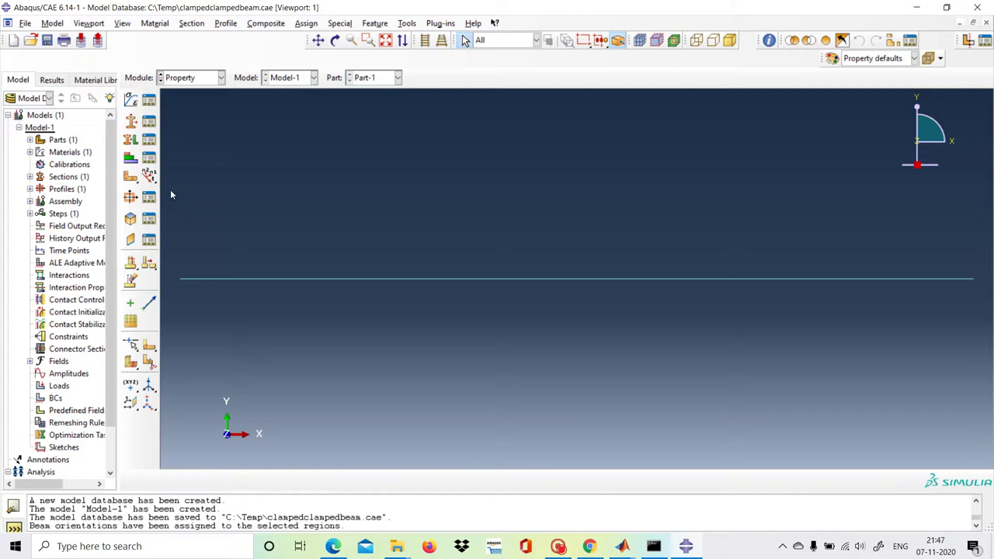
In the Assembly module, create a dependent instance of Part-1.
left_click(220, 78)
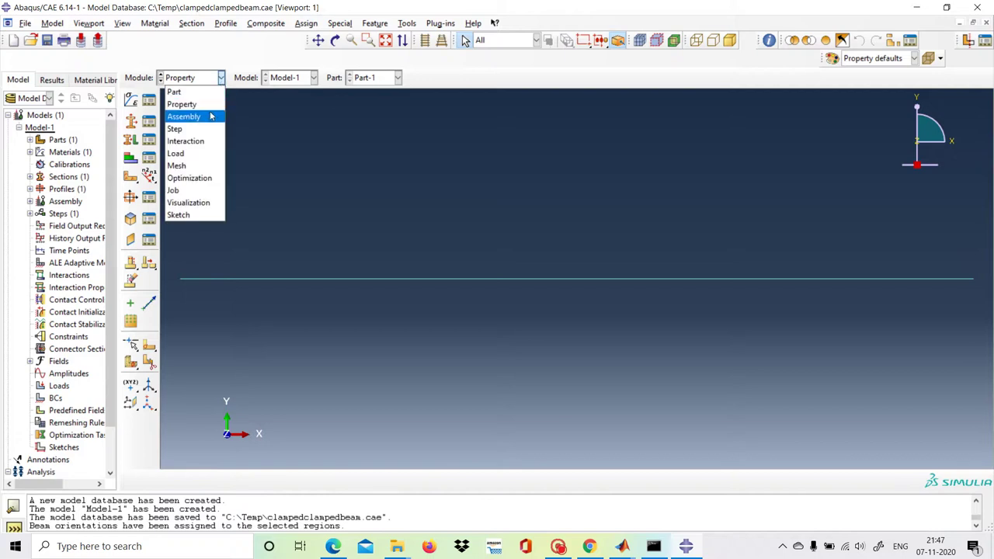
left_click(209, 116)
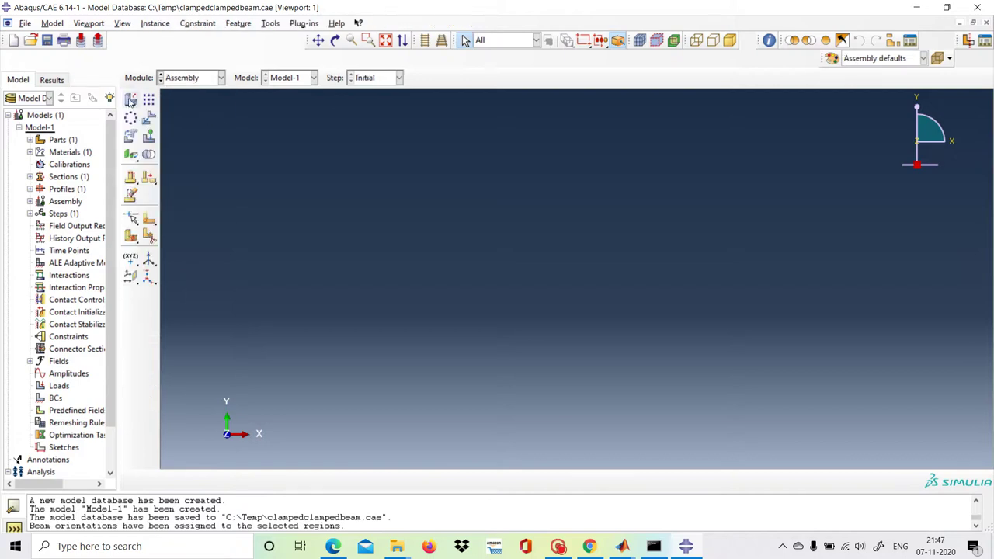
left_click(130, 100)
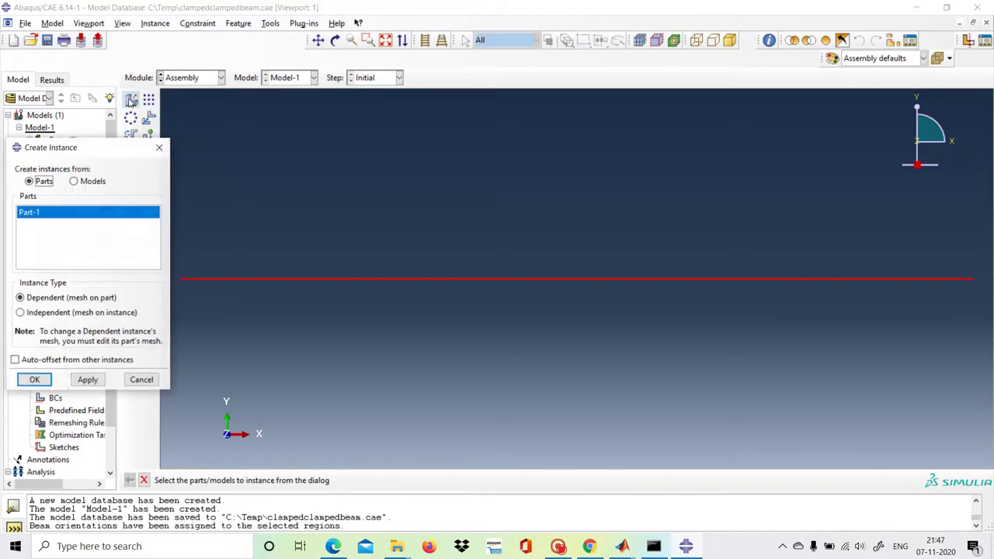
left_click(35, 379)
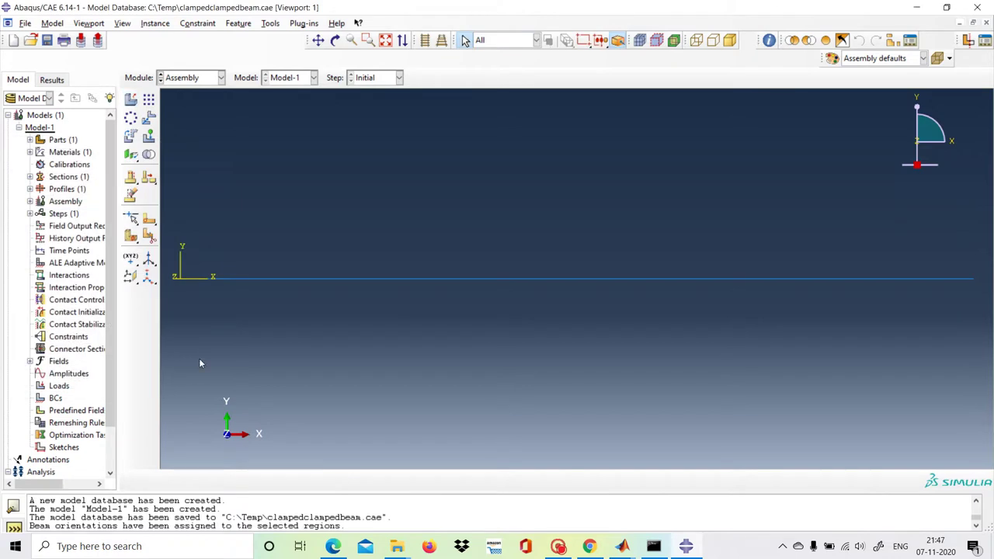
In the Step module, create a Static, General step named Step-1 after Initial with a time period of 1 and Nlgeom off.
left_click(221, 78)
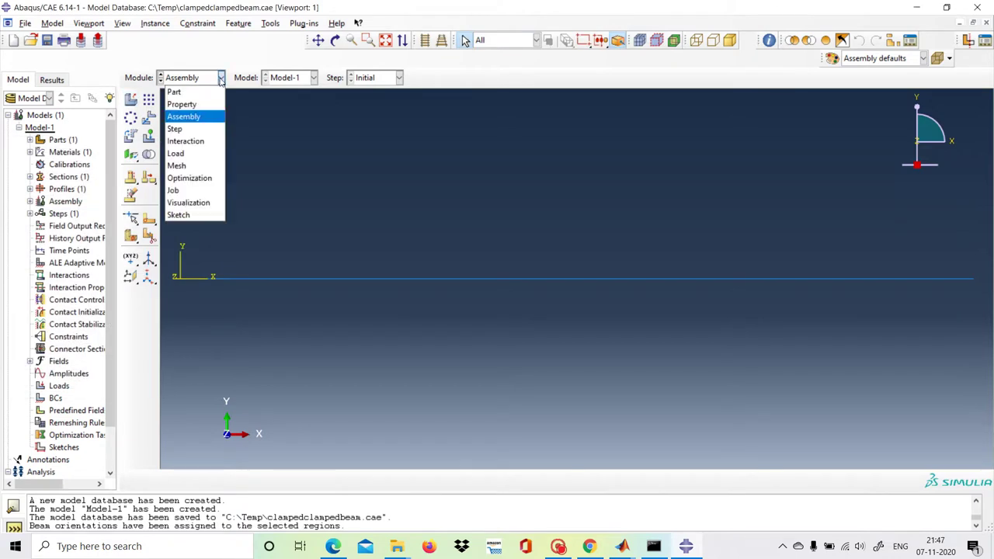
left_click(198, 129)
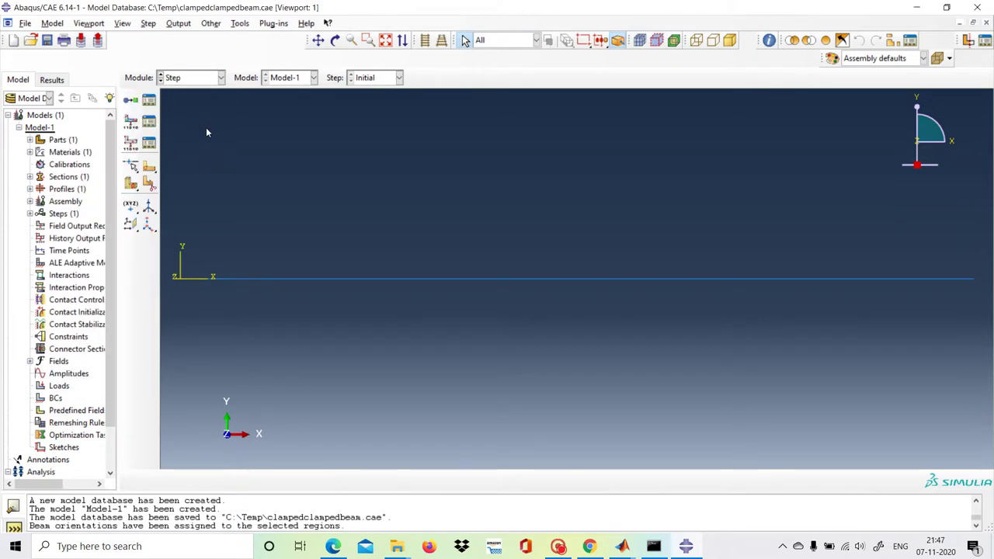
left_click(132, 104)
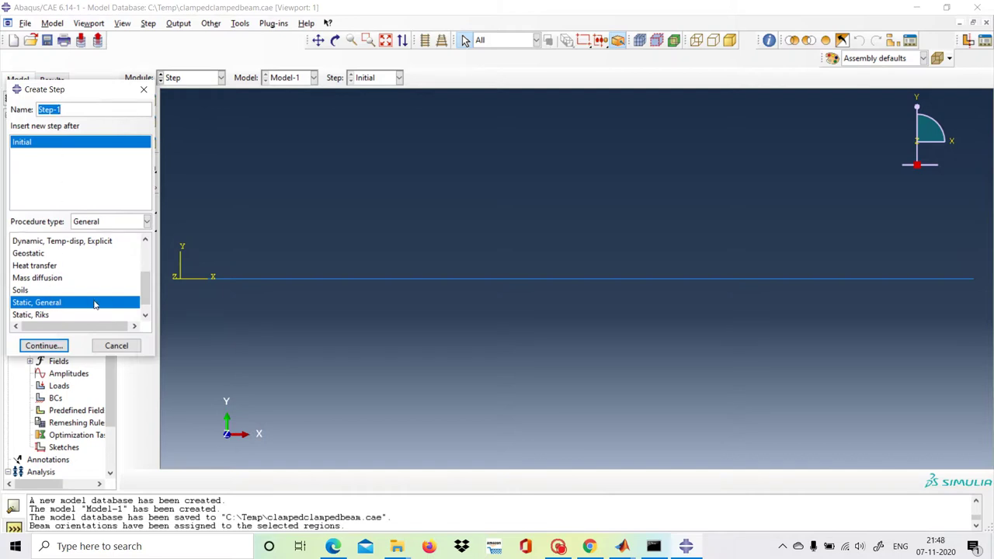
left_click(55, 351)
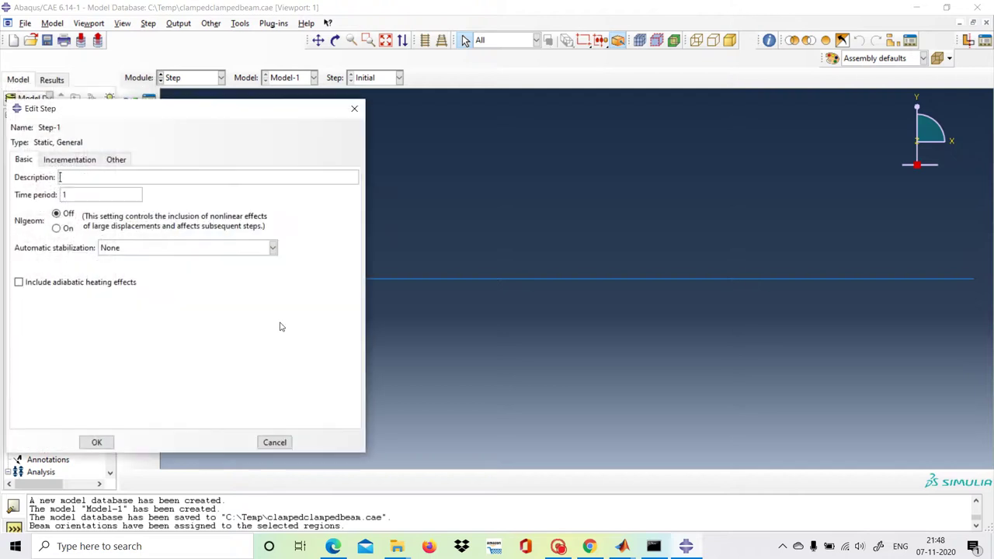
left_click(95, 440)
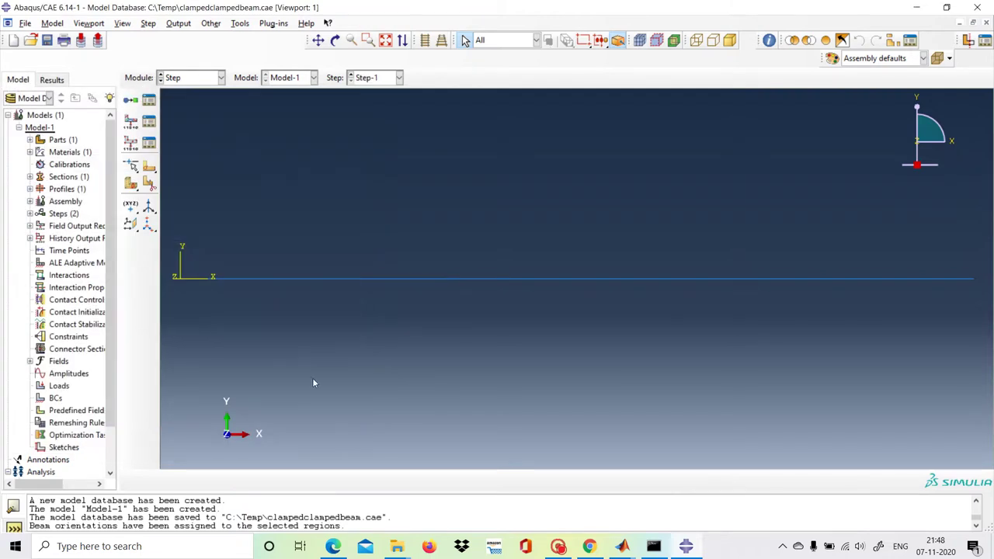
Create the field output request F-Output-2 for Step-1 and include stress components S and total strain components E.
left_click(131, 124)
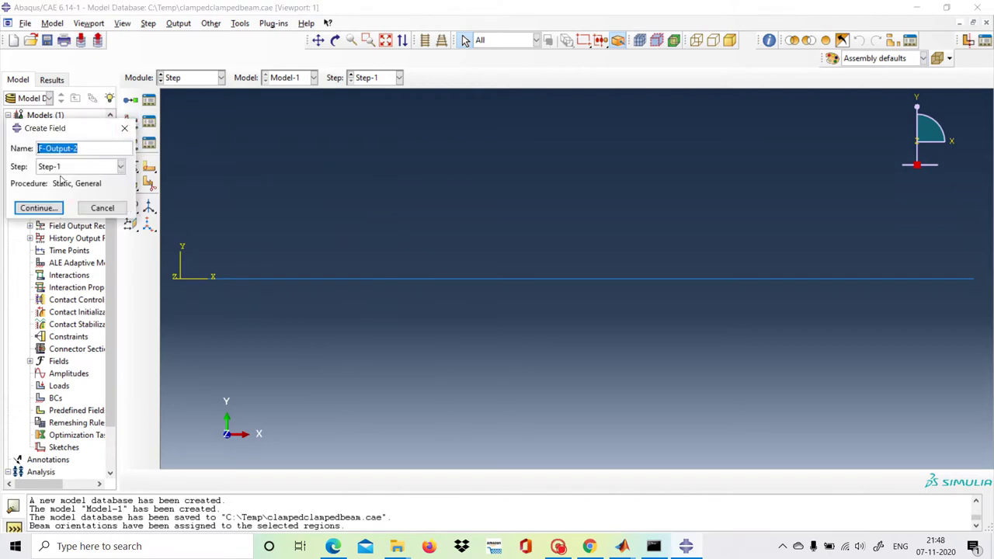
left_click(44, 209)
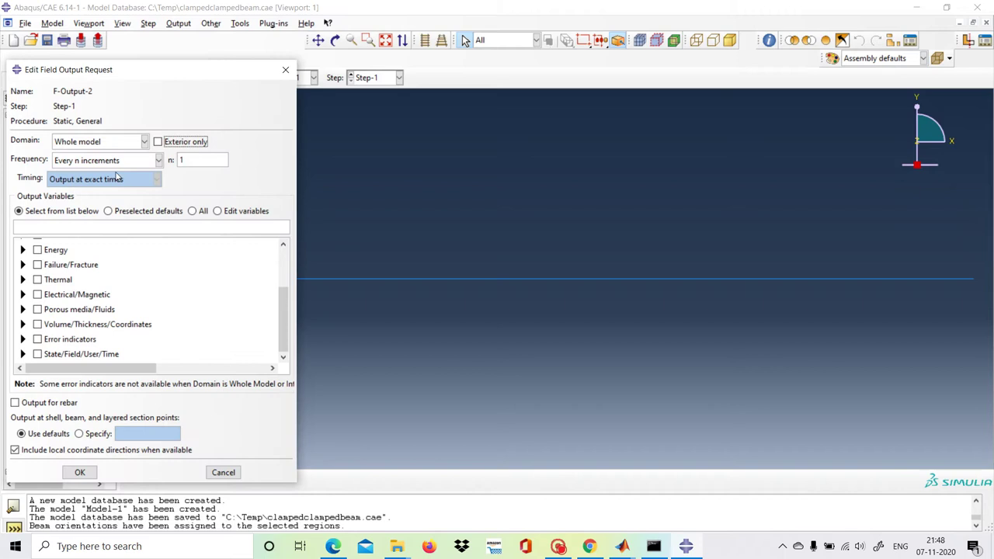
scroll(139, 294, "up", 3)
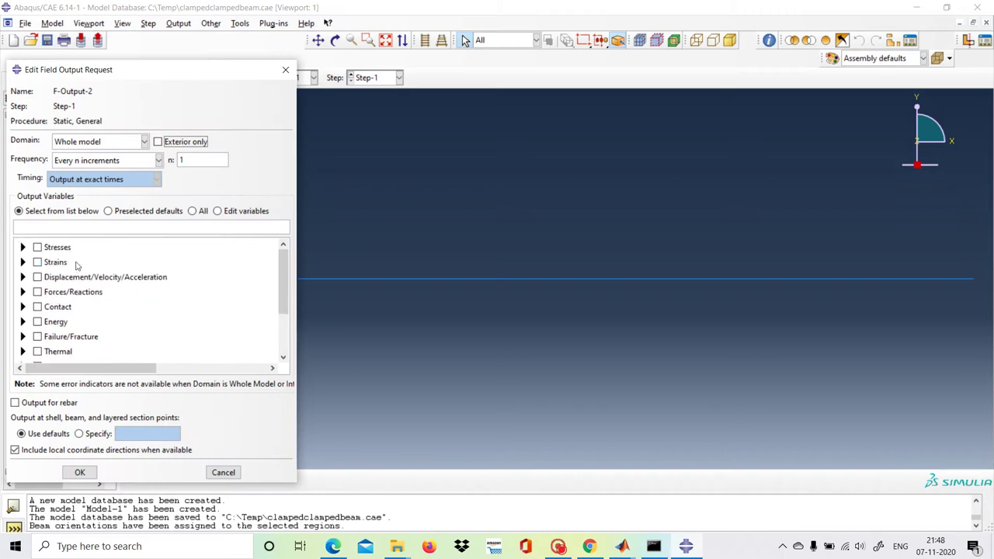
left_click(23, 247)
left_click(52, 259)
scroll(124, 259, "down", 3)
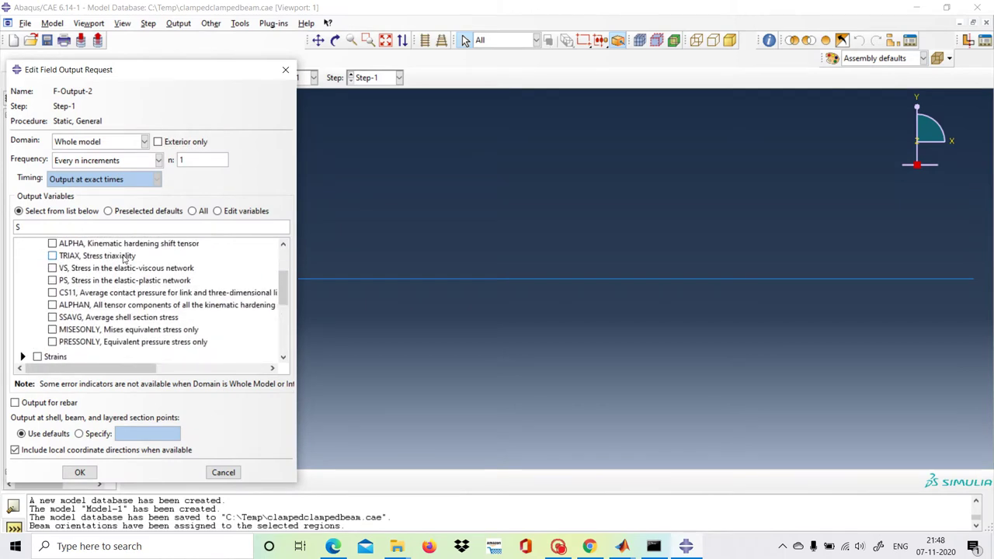
scroll(125, 259, "down", 2)
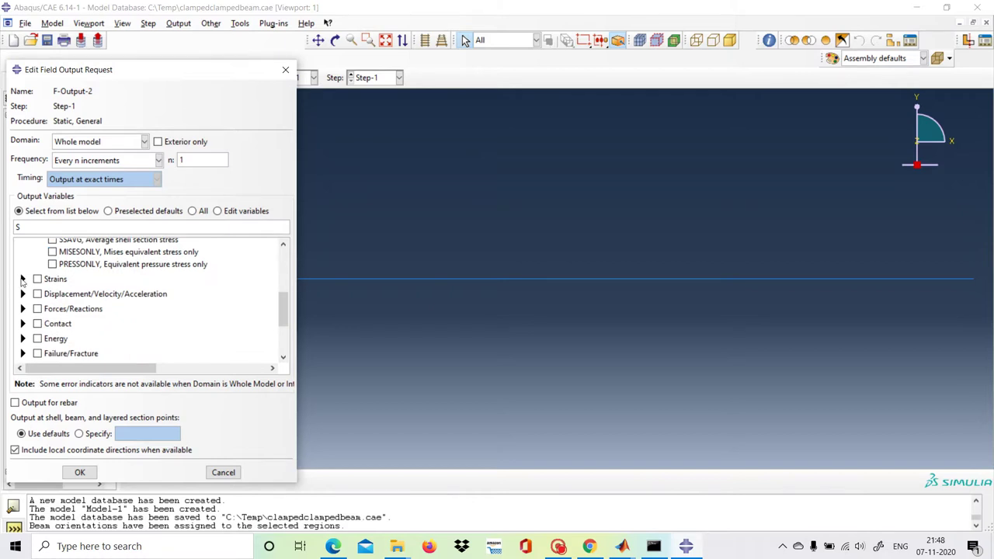
left_click(22, 279)
left_click(52, 289)
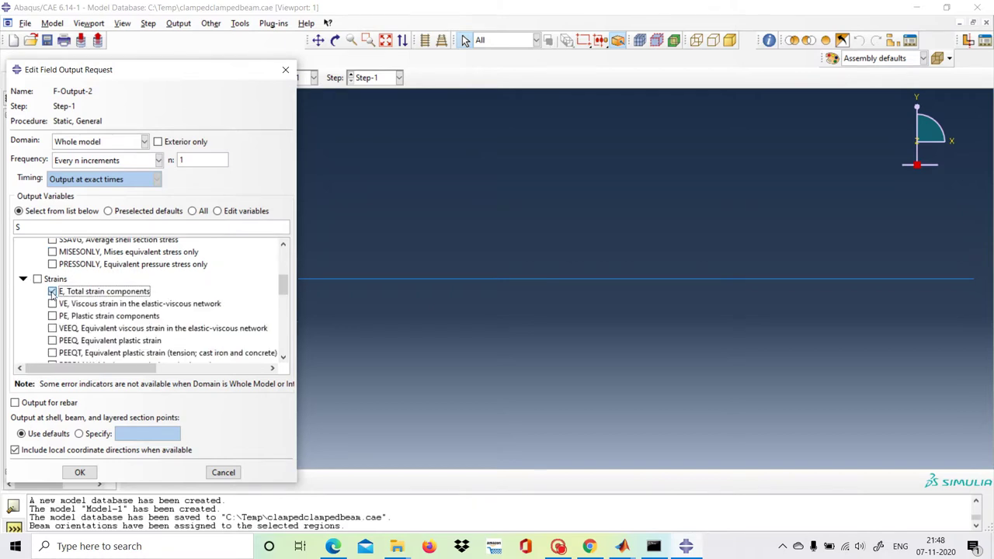
Add the displacement variables U, UT and UR to the field output request.
scroll(68, 283, "down", 3)
scroll(68, 284, "down", 5)
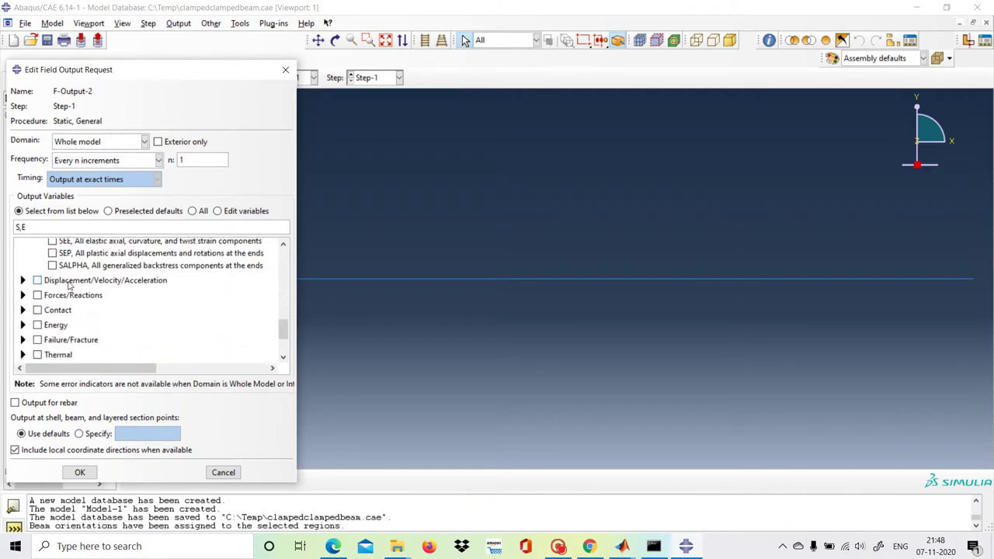
left_click(23, 280)
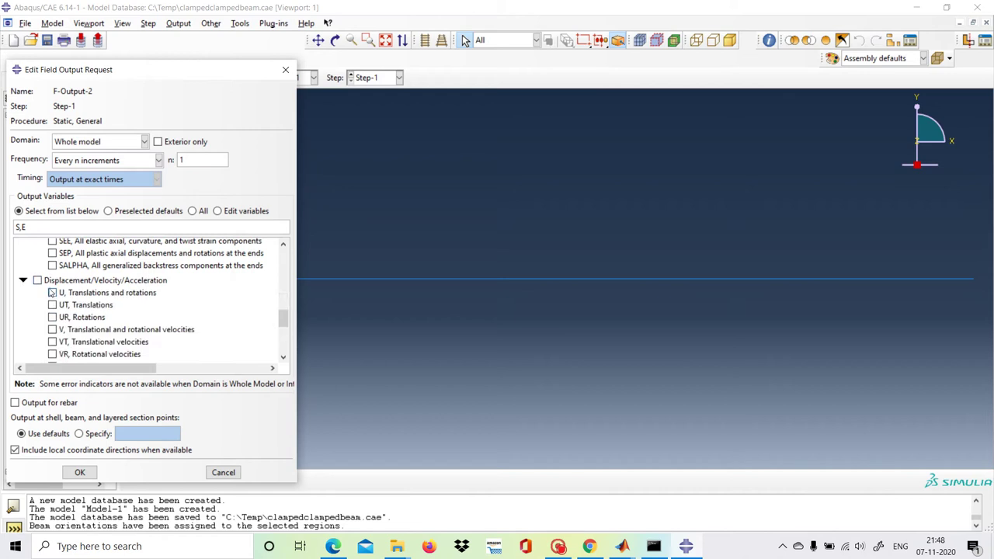
left_click(52, 293)
left_click(52, 305)
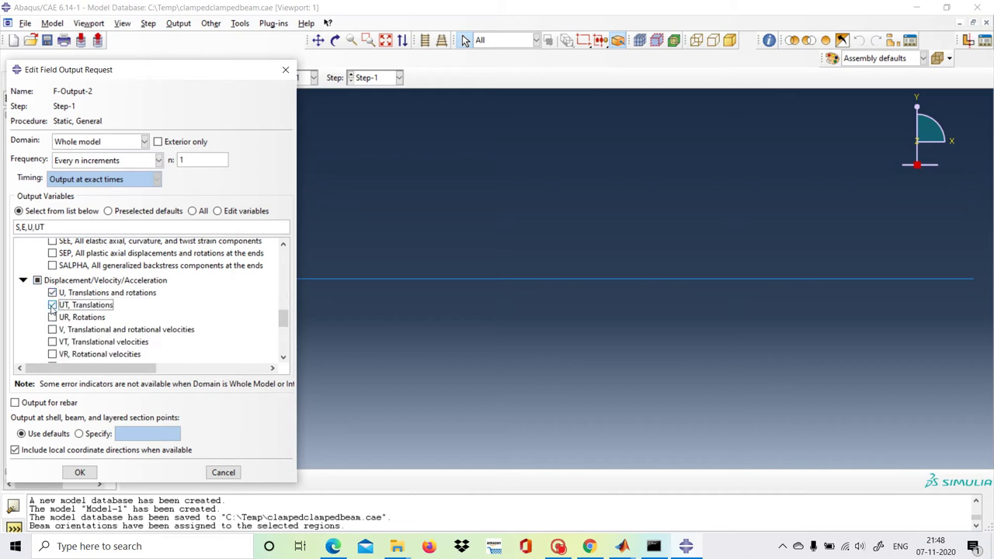
left_click(52, 318)
Add the reaction variables RF, RT and RM to the field output request and accept it.
scroll(52, 311, "down", 3)
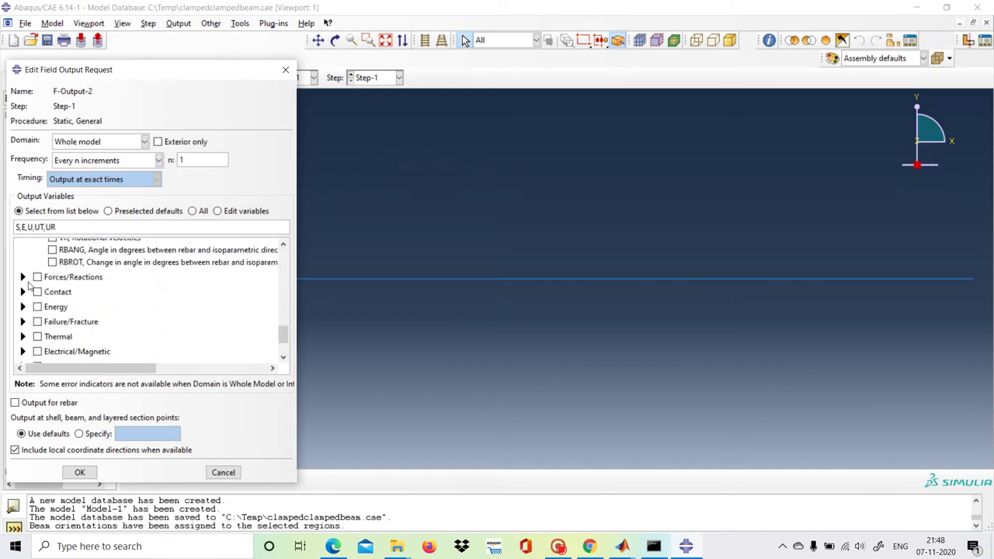
left_click(22, 278)
left_click(52, 289)
left_click(53, 302)
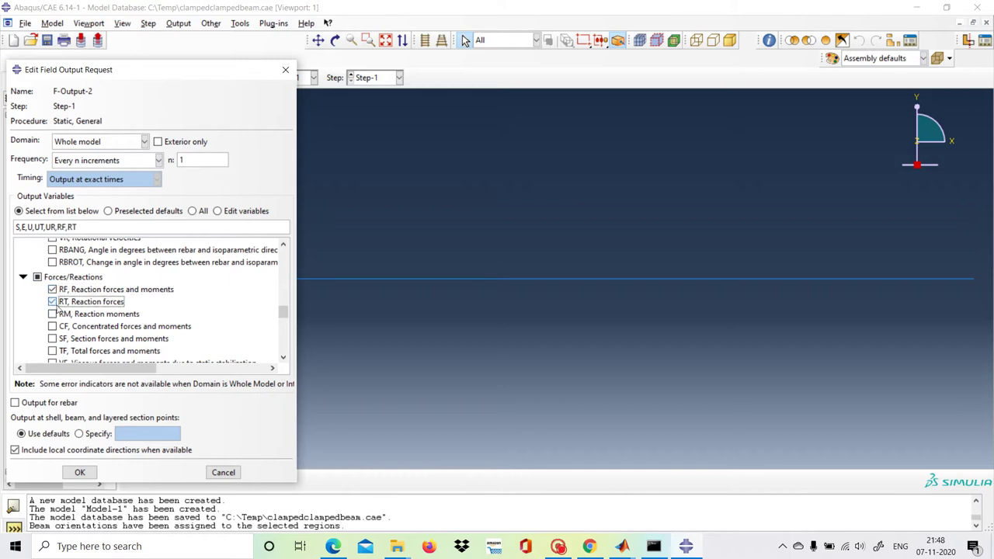
left_click(52, 314)
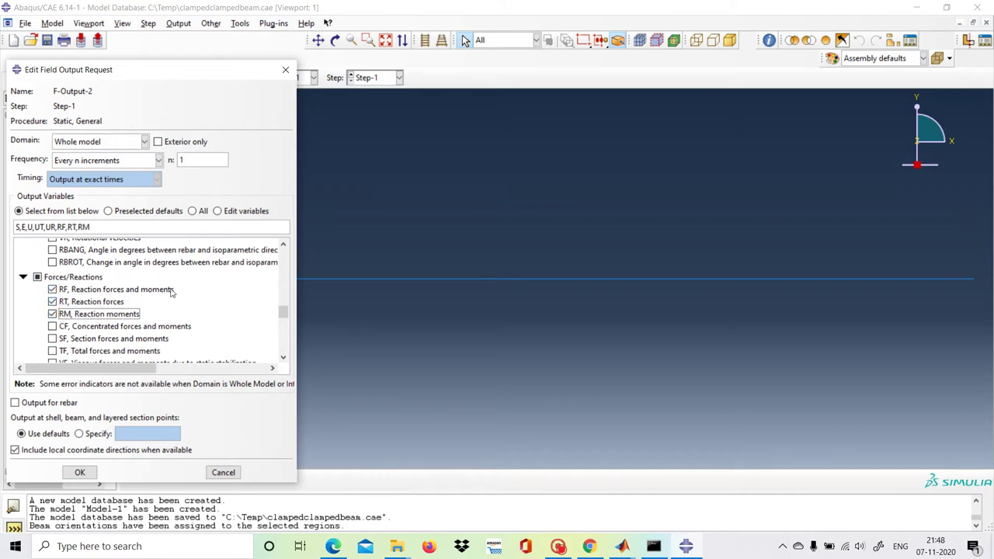
left_click(80, 472)
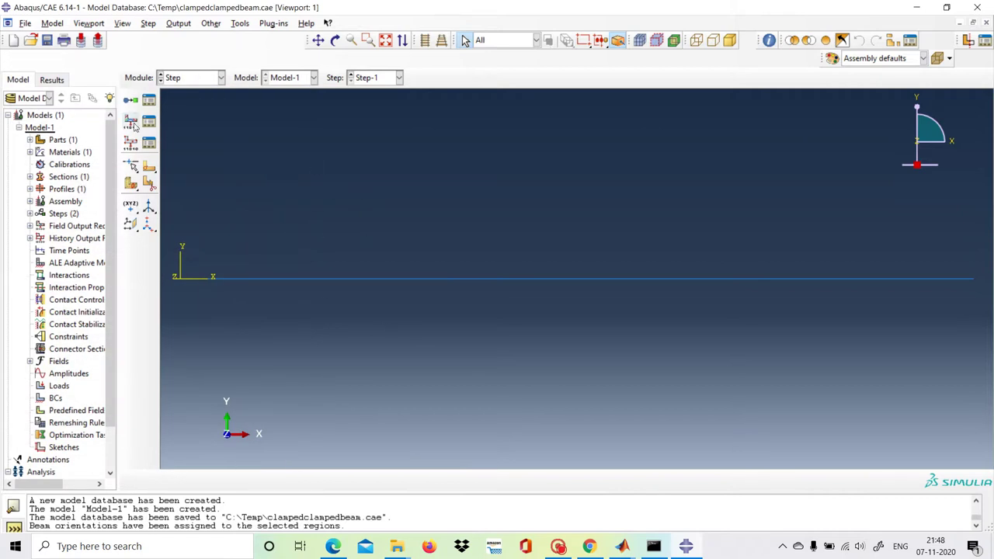
In the Load module, create a uniform pressure load named udl of magnitude 1 in Step-1 on the magenta side of the whole beam.
left_click(221, 78)
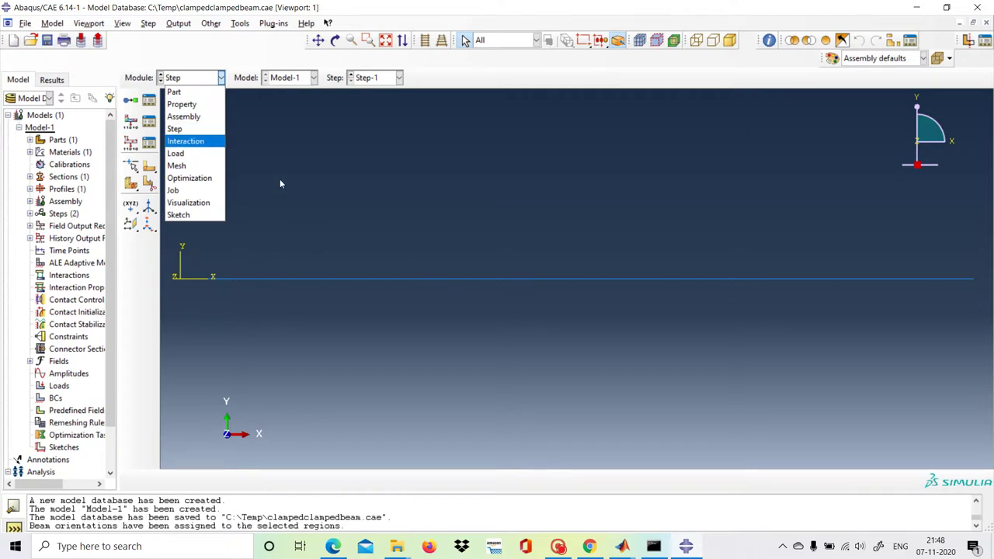
left_click(197, 159)
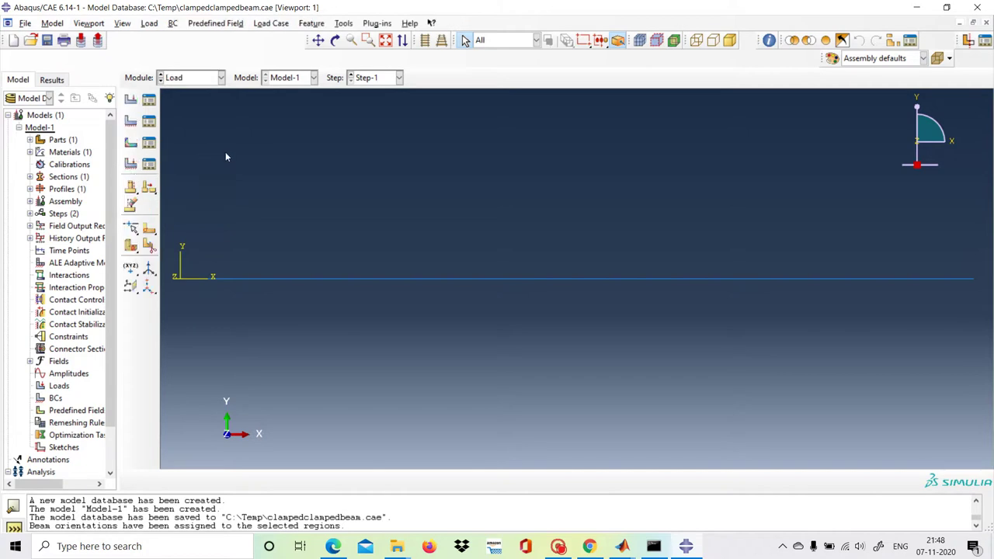
left_click(130, 102)
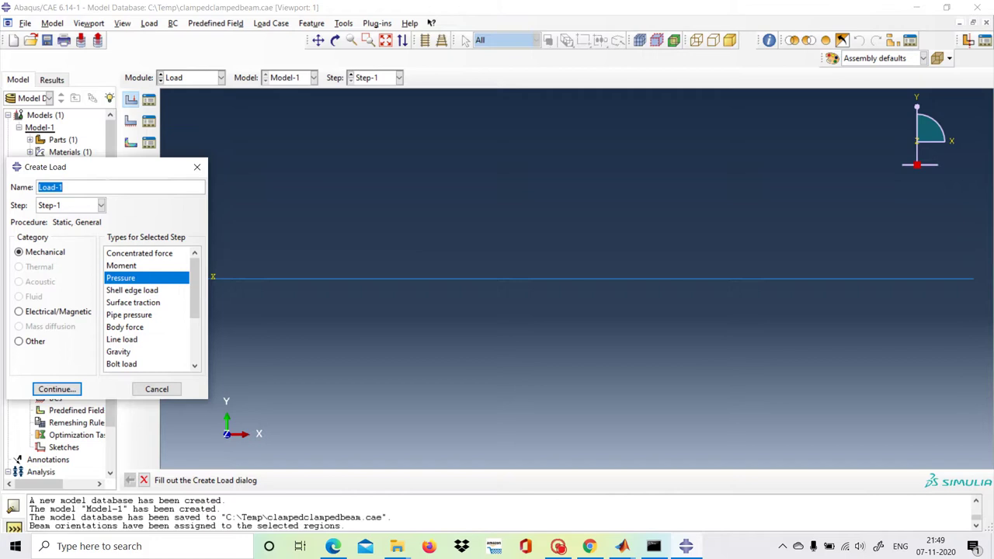
type("udl")
left_click(66, 394)
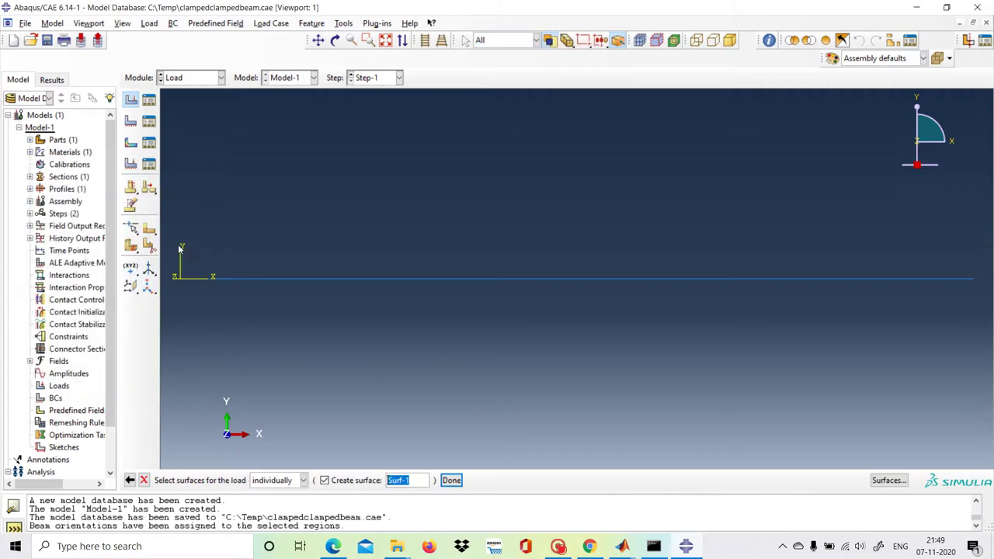
left_click_drag(171, 250, 980, 317)
left_click(452, 480)
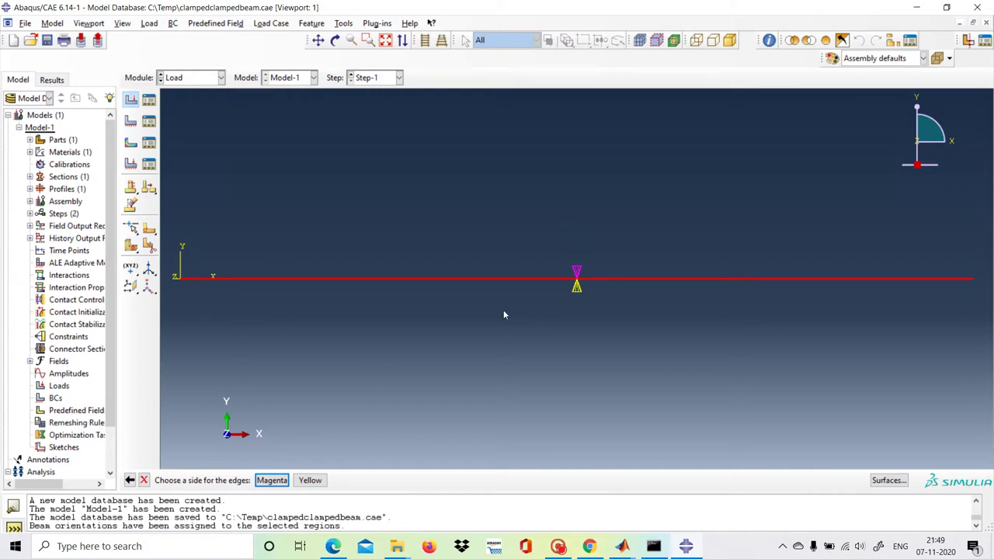
left_click(271, 480)
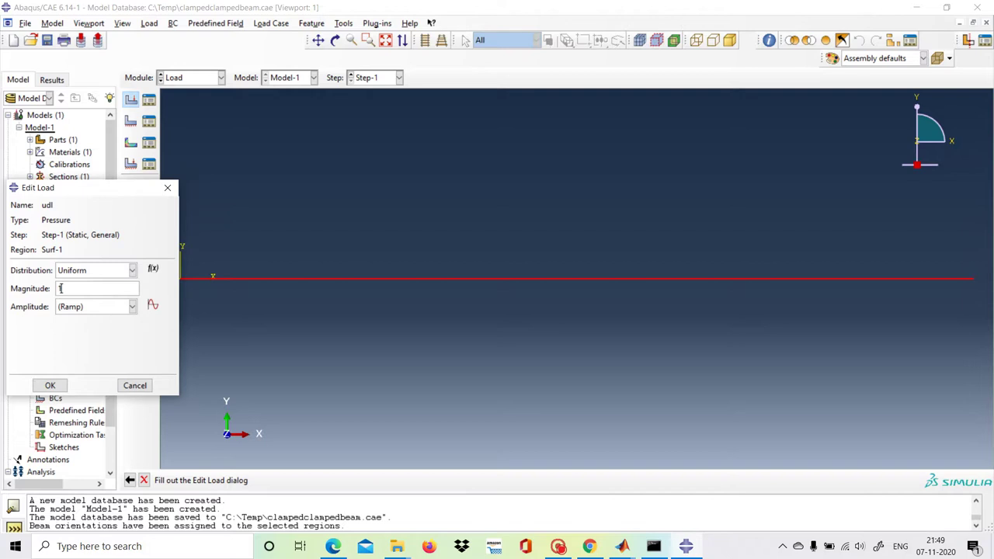
left_click(49, 385)
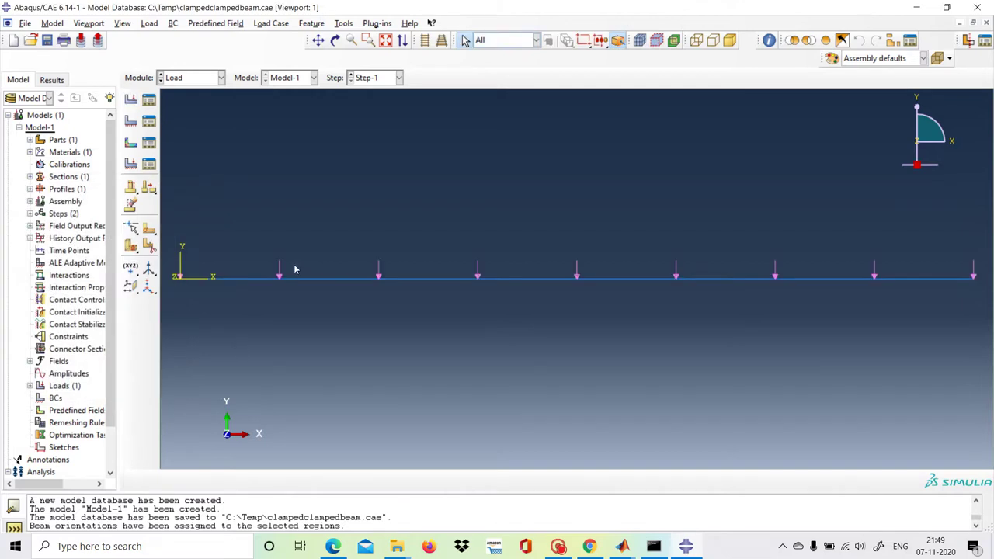
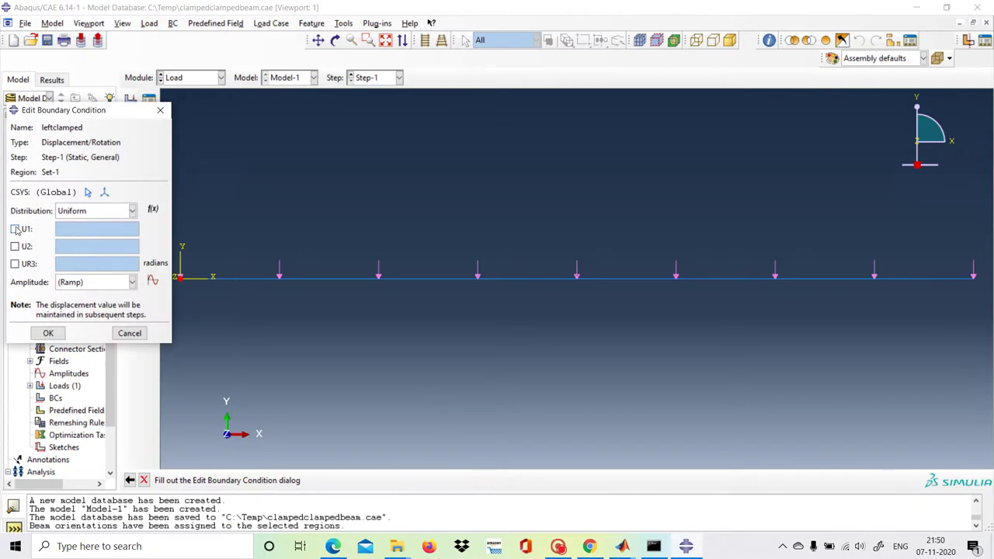
Constrain U1, U2 and UR3 to 0 in the leftclamped boundary condition and accept it.
left_click(15, 229)
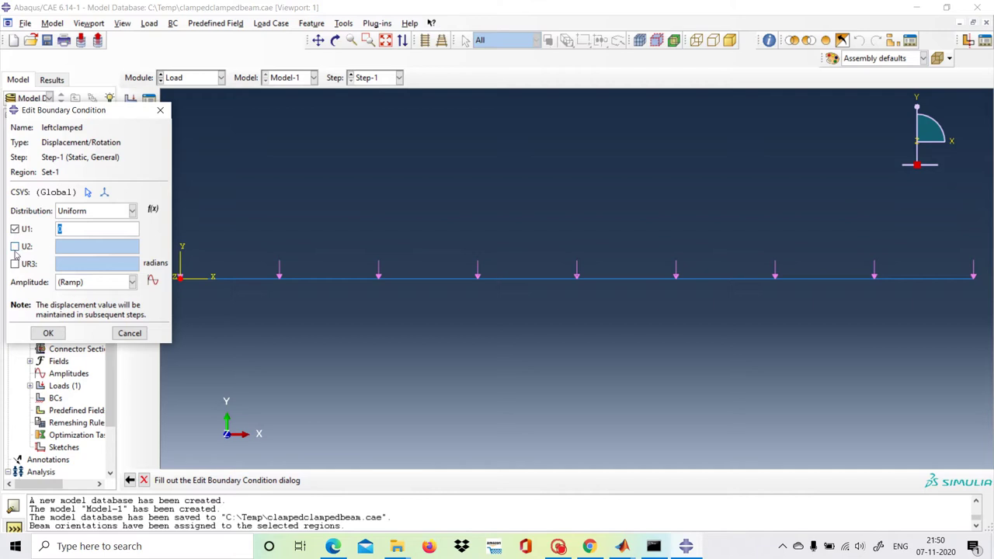
left_click(16, 247)
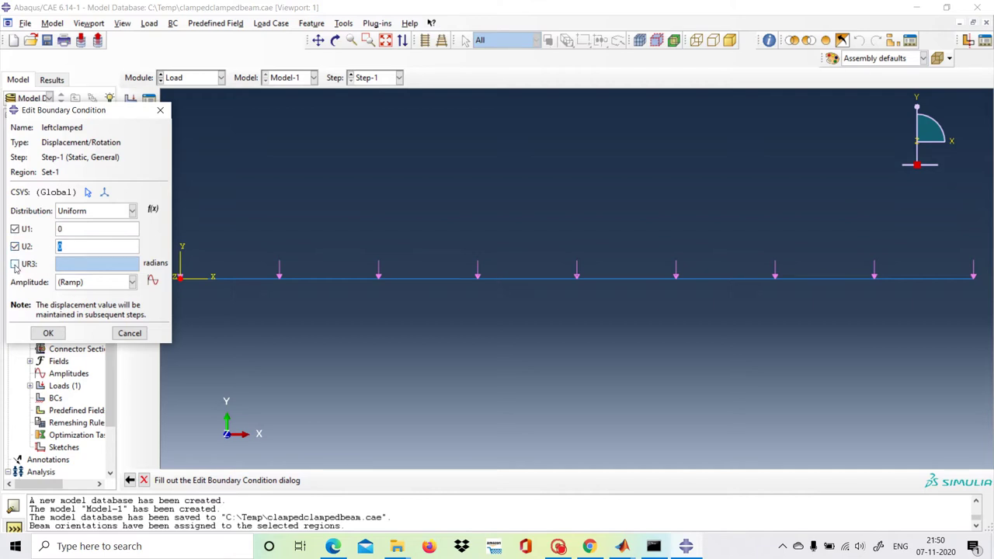
left_click(16, 265)
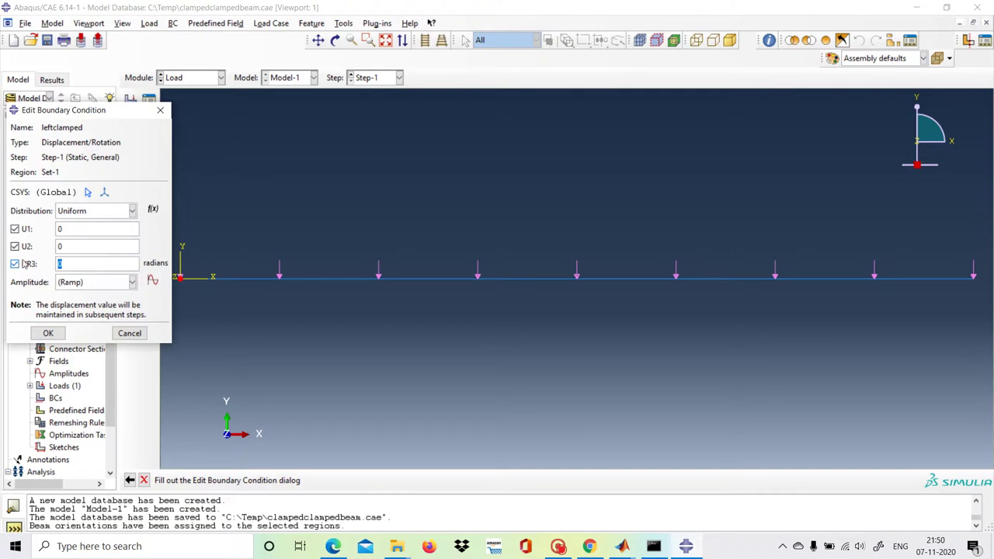
left_click(49, 333)
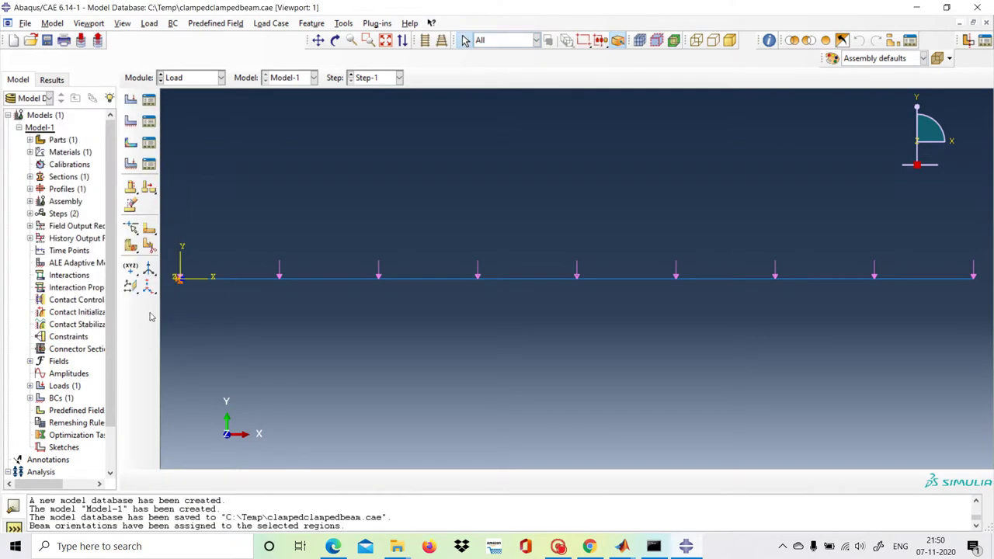
Create a Displacement/Rotation boundary condition named rightclamped in Step-1 on the right endpoint of the beam.
left_click(131, 122)
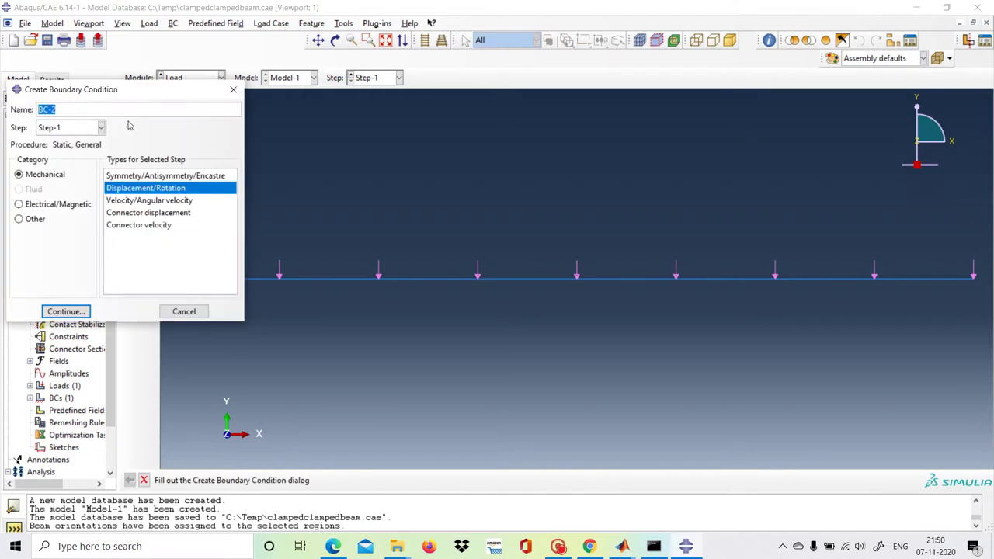
type("f")
type("ightclamped")
left_click(65, 312)
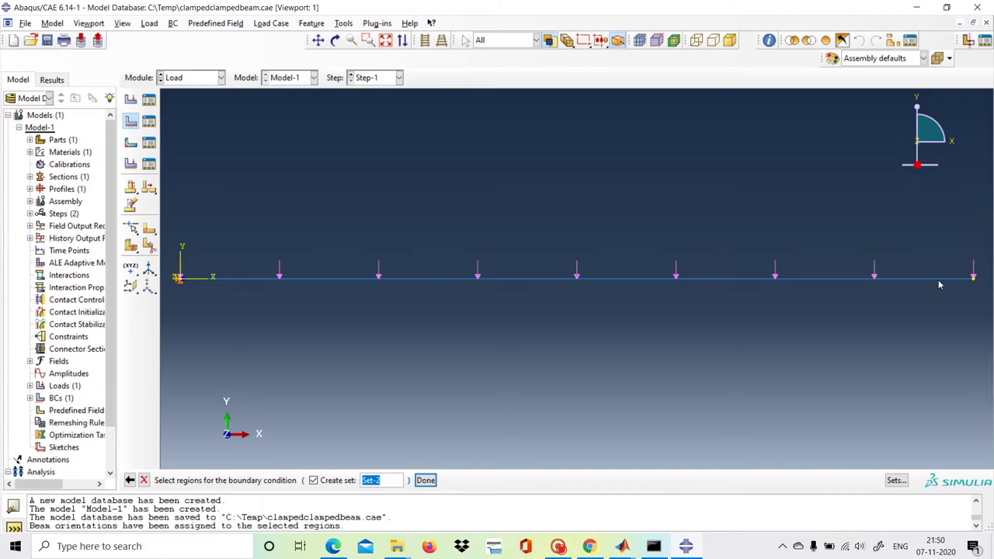
left_click(974, 277)
left_click(425, 480)
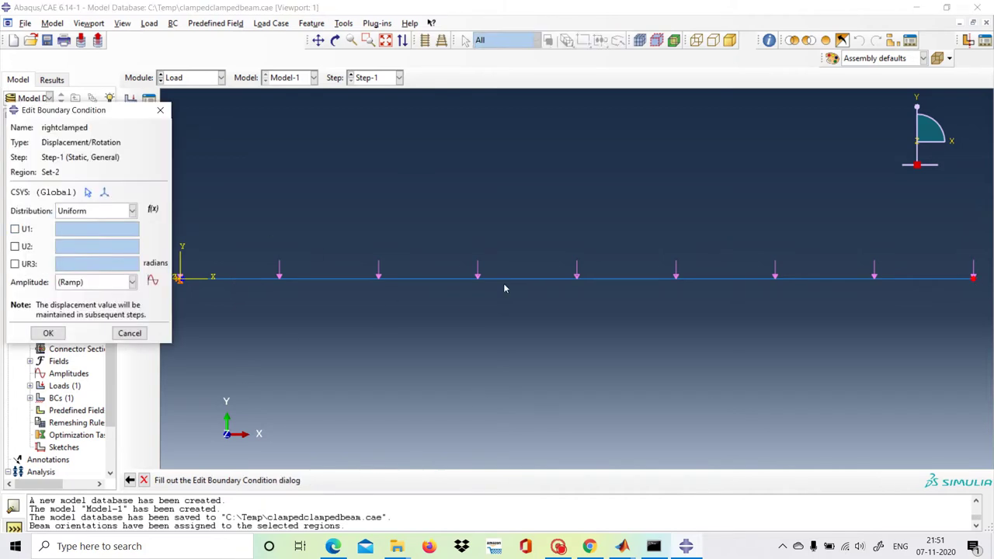
Constrain U1, U2 and UR3 to 0 in the rightclamped boundary condition and accept it.
left_click(15, 230)
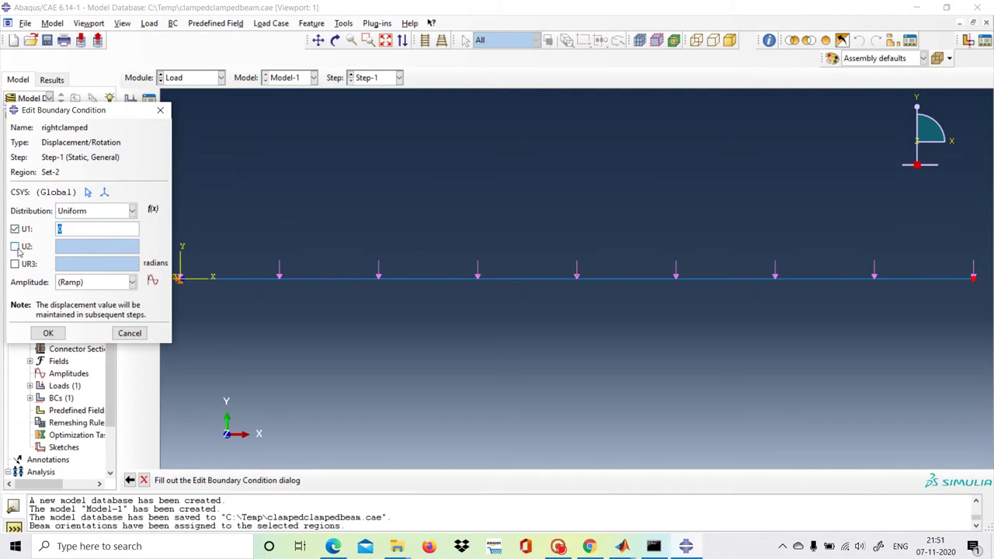
left_click(15, 246)
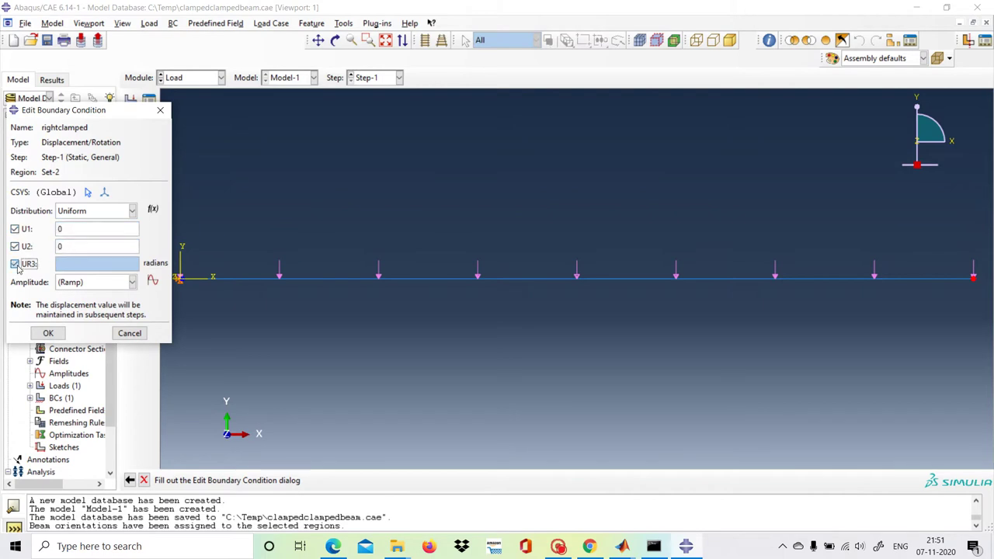
left_click(15, 265)
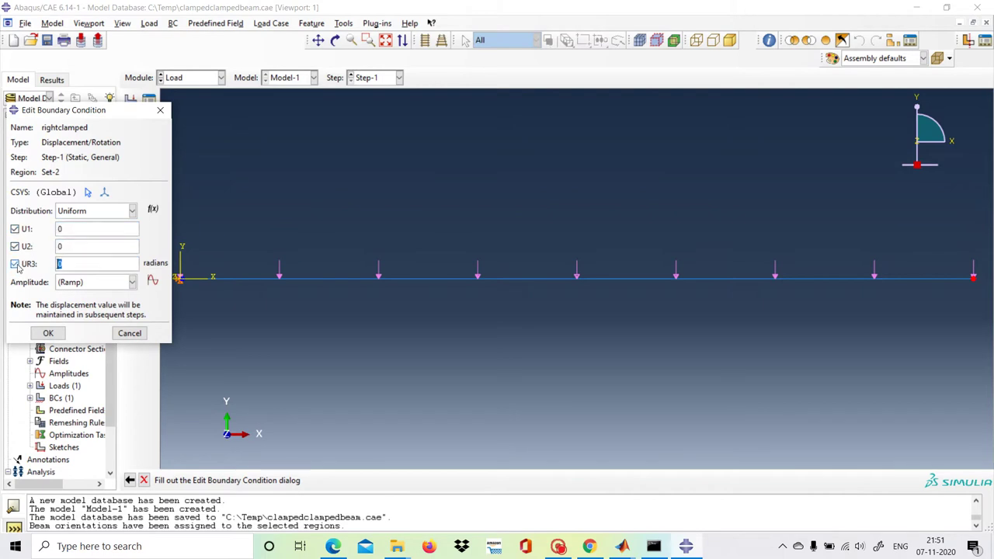
left_click(48, 334)
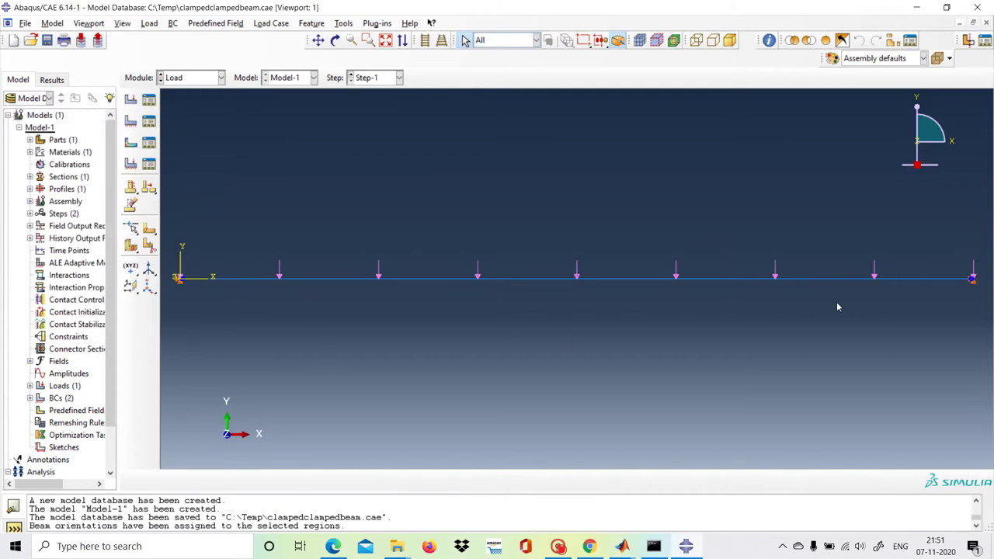
Try to seed the beam at assembly level in the Mesh module.
left_click(222, 79)
left_click(206, 166)
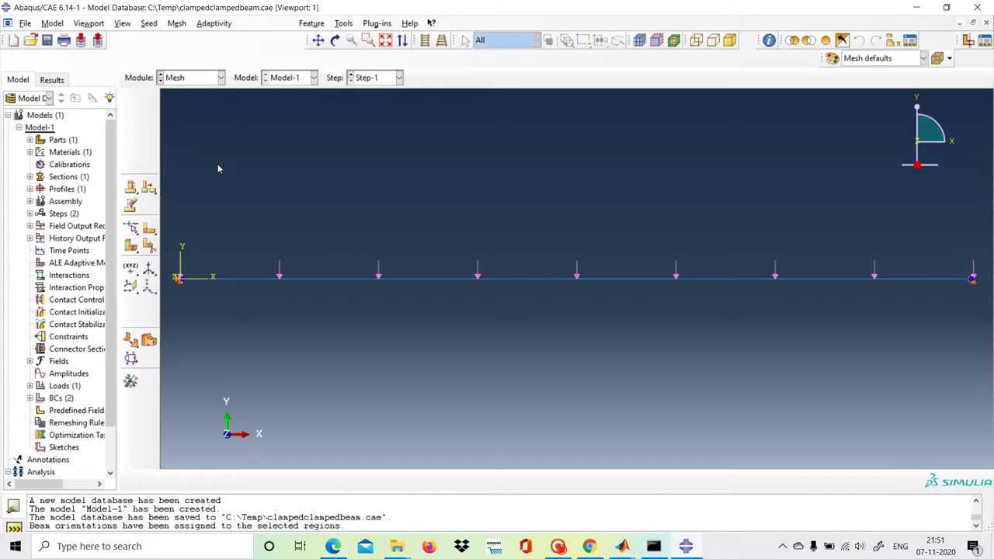
left_click(131, 101)
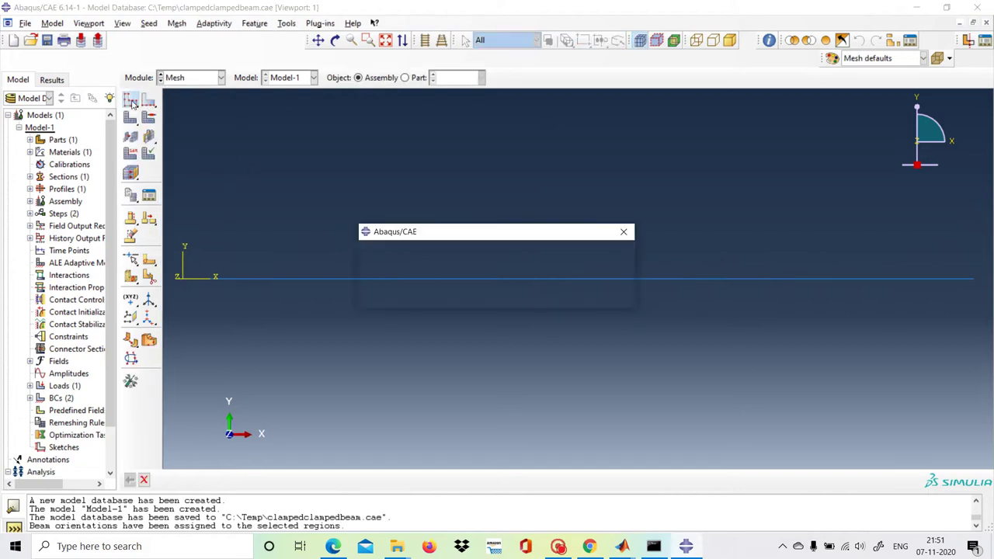
left_click(491, 299)
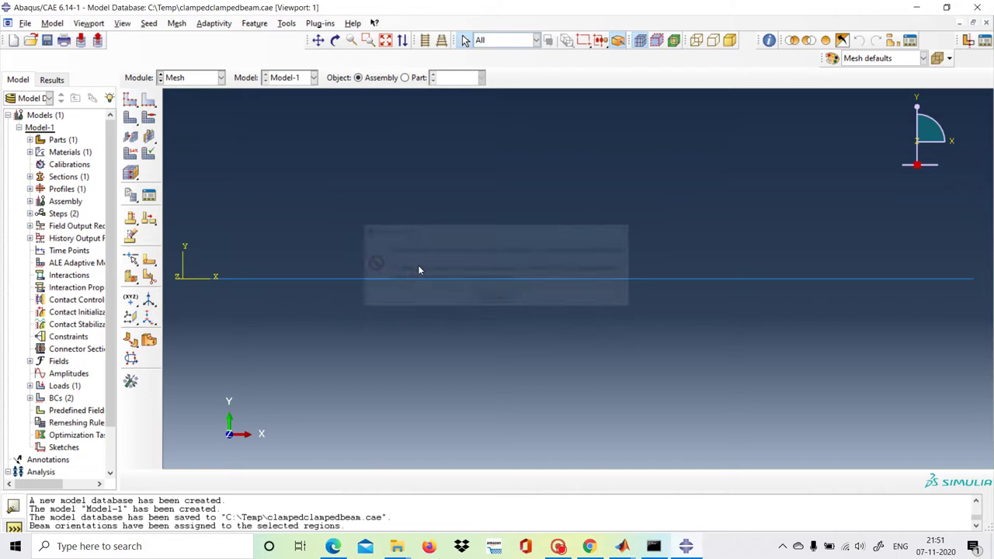
Go to the Part module and return to the Mesh module so that Part-1 is the object for meshing.
left_click(221, 80)
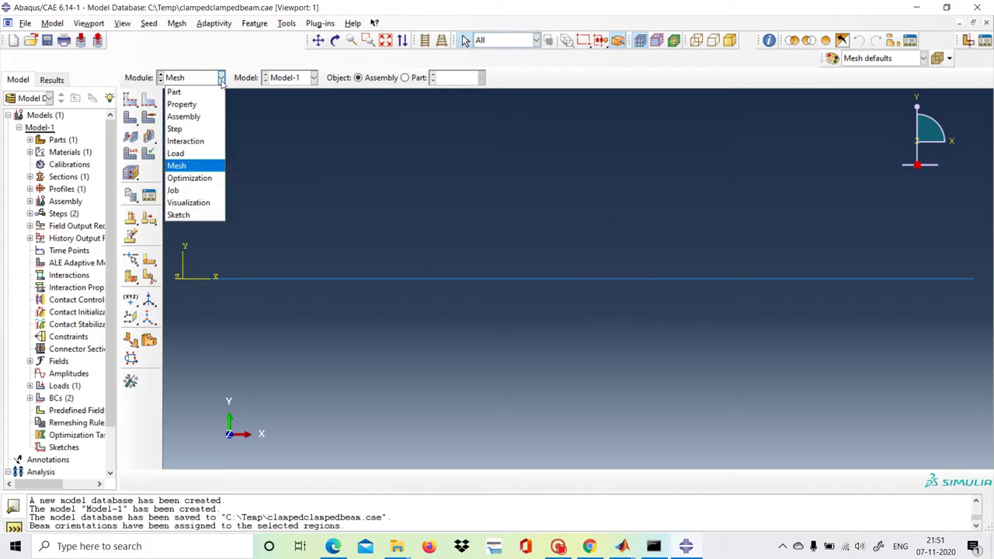
left_click(212, 92)
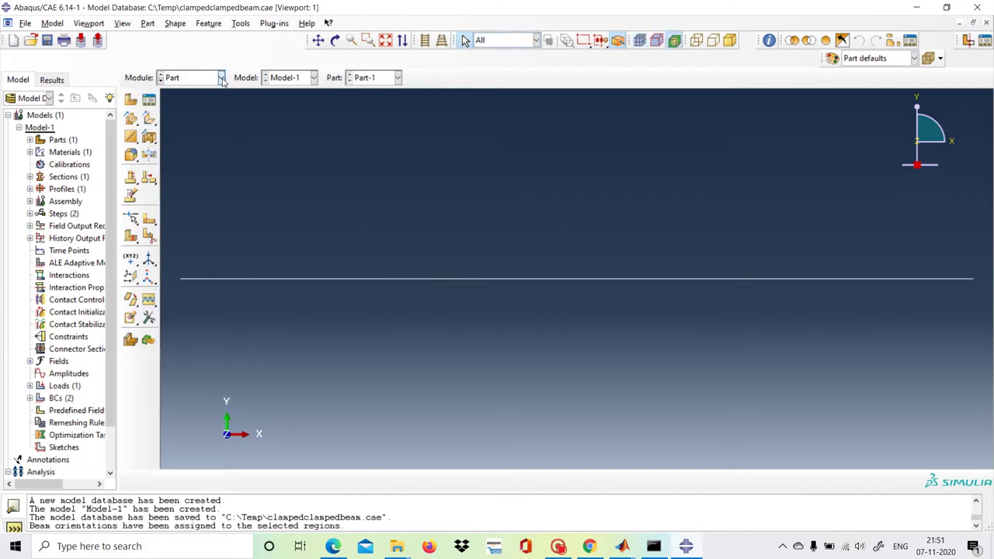
left_click(221, 78)
left_click(216, 165)
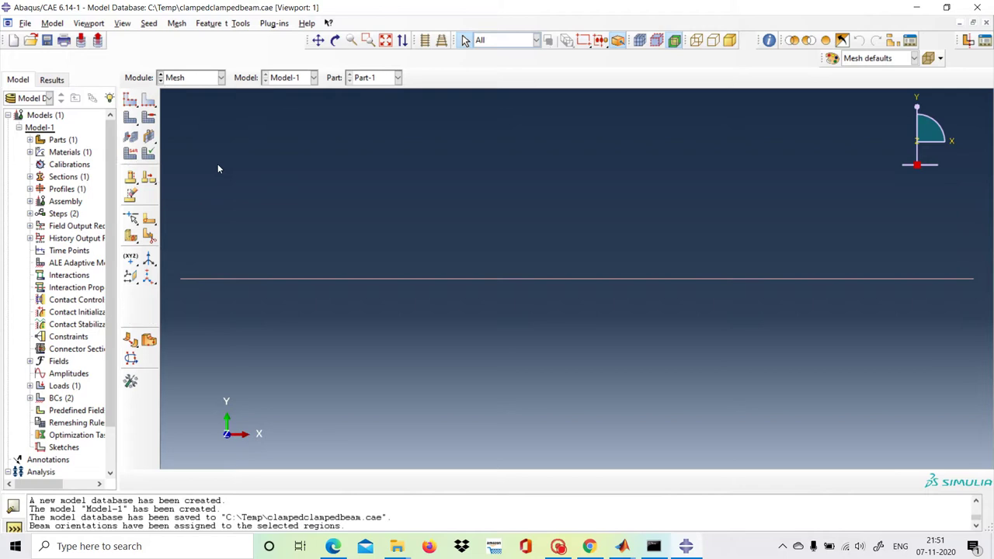
Seed Part-1 with an approximate global size of 40 and mesh the part.
left_click(132, 101)
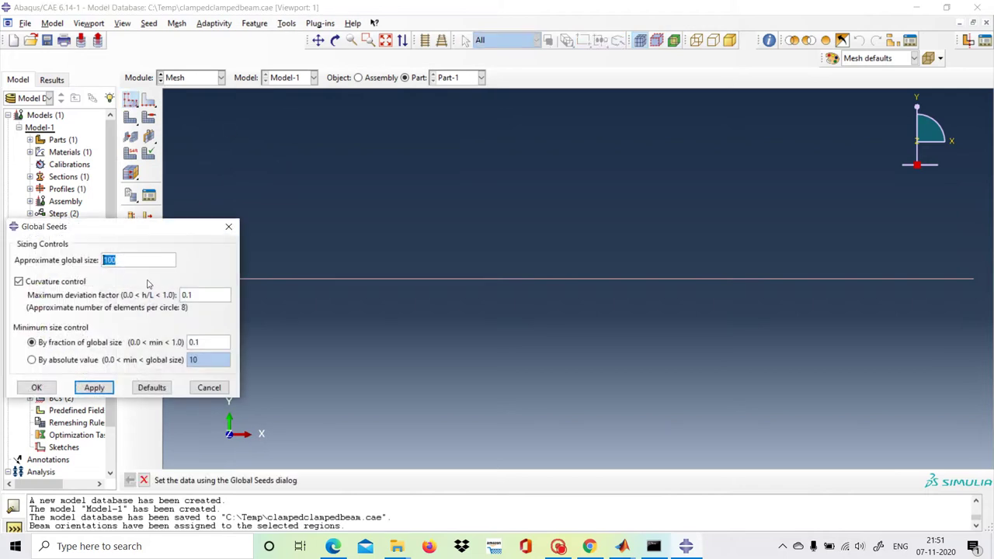
type("40")
left_click(95, 388)
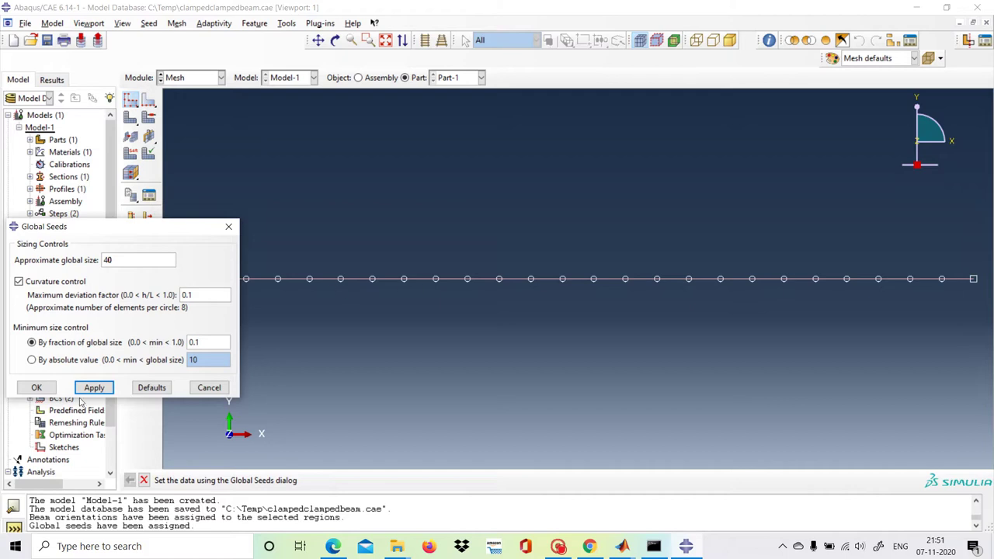
left_click(36, 388)
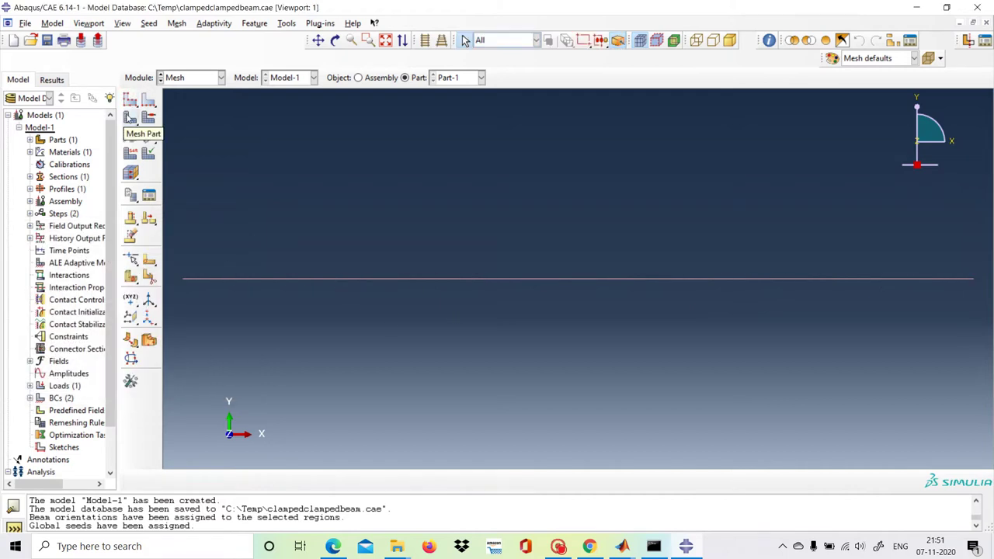
left_click(129, 117)
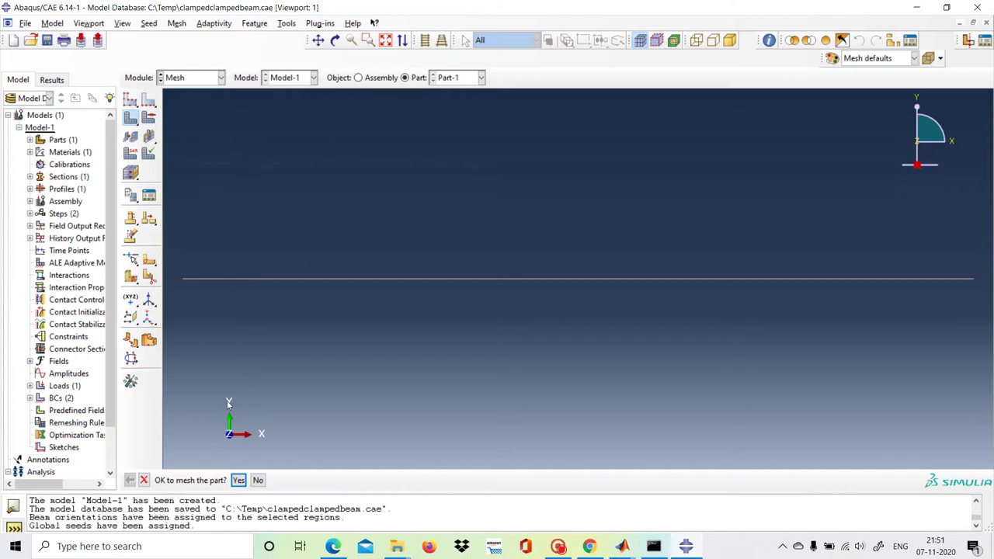
left_click(238, 480)
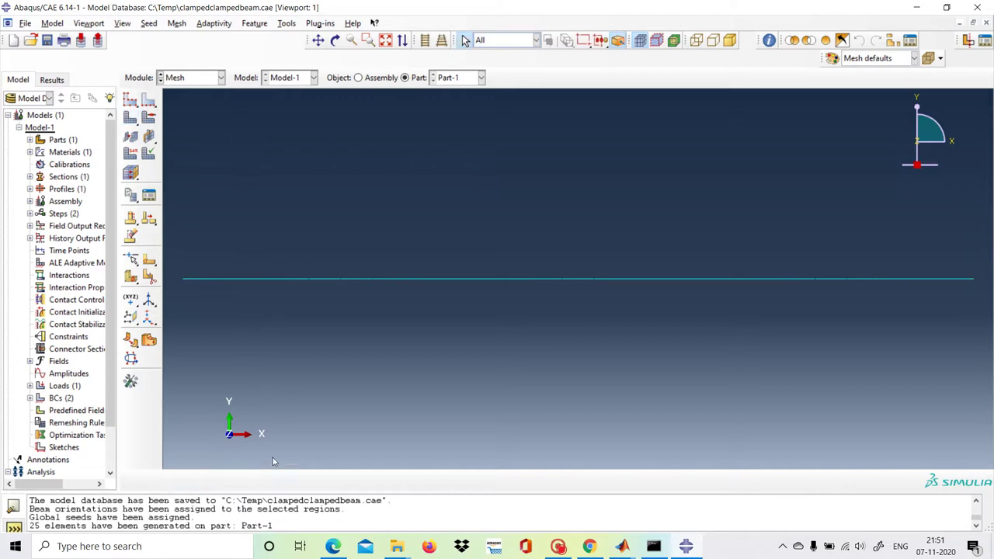
Assign the Standard linear Beam element type with cubic formulation (B23) to the whole beam.
left_click(130, 153)
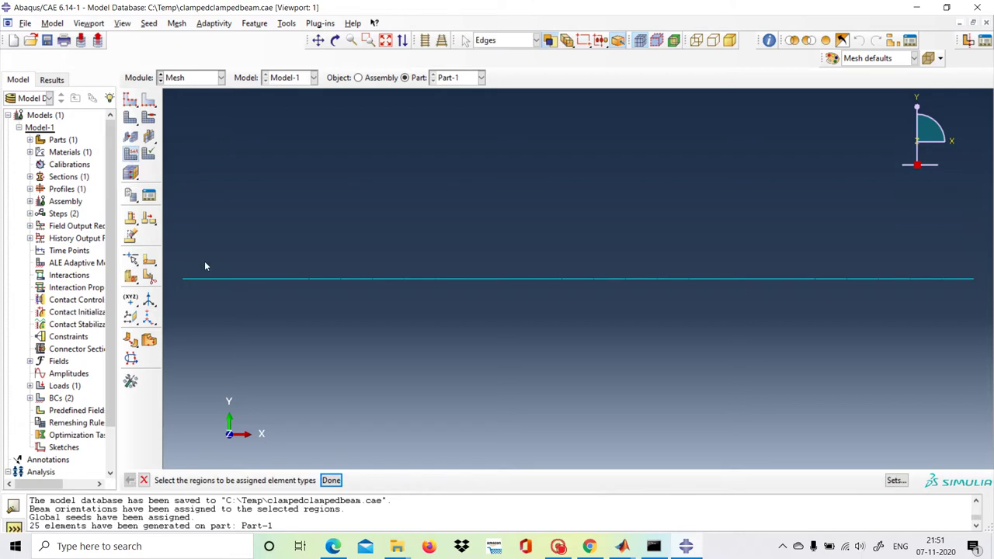
left_click_drag(176, 267, 991, 348)
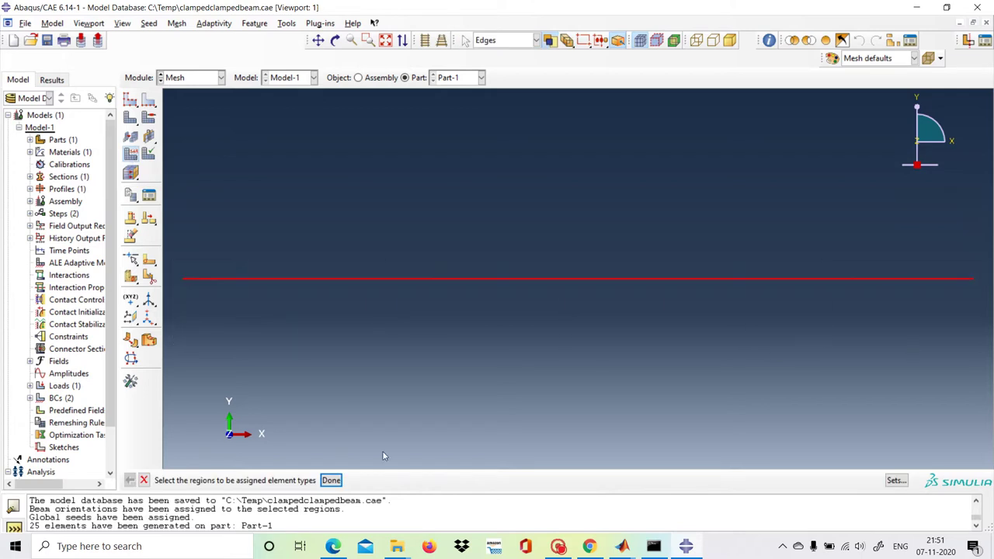
left_click(331, 480)
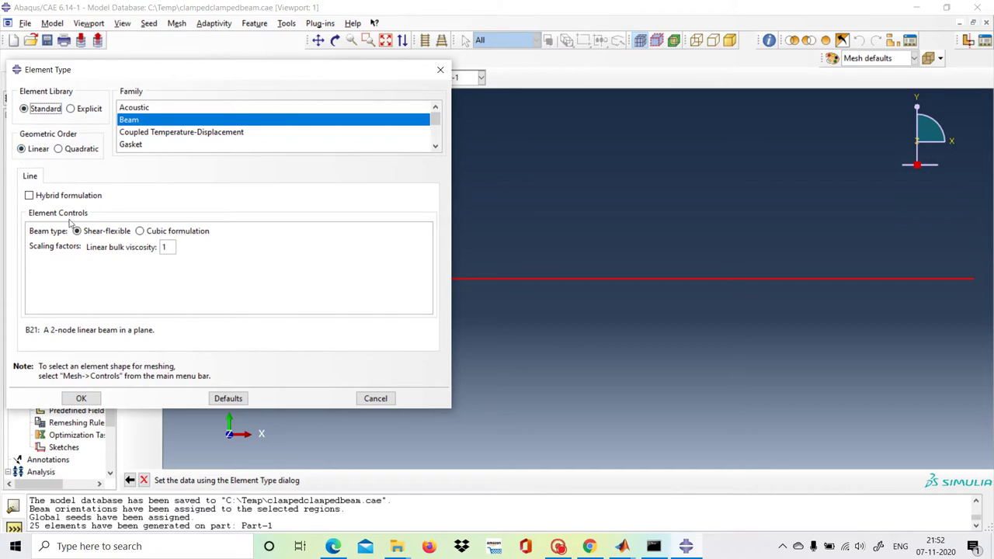
left_click(140, 231)
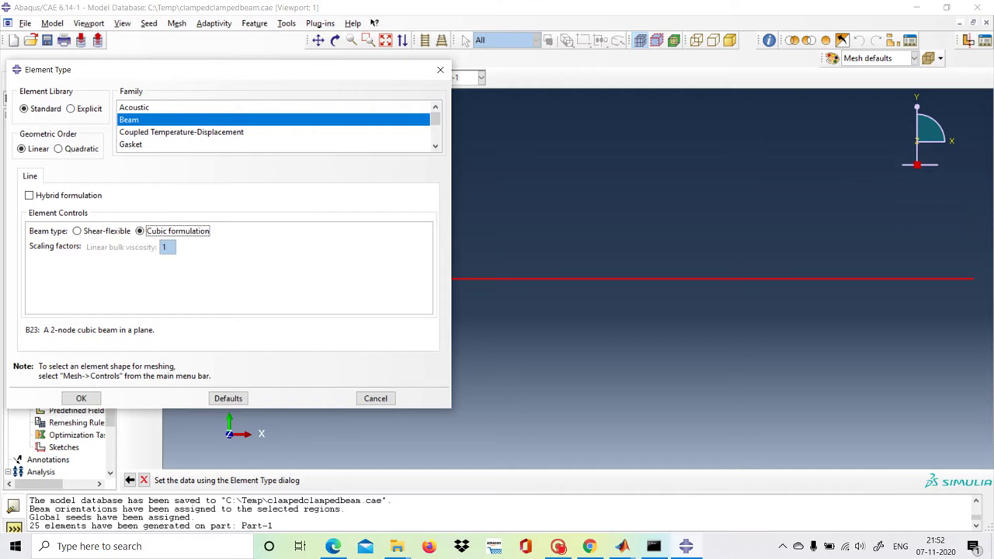
left_click(81, 398)
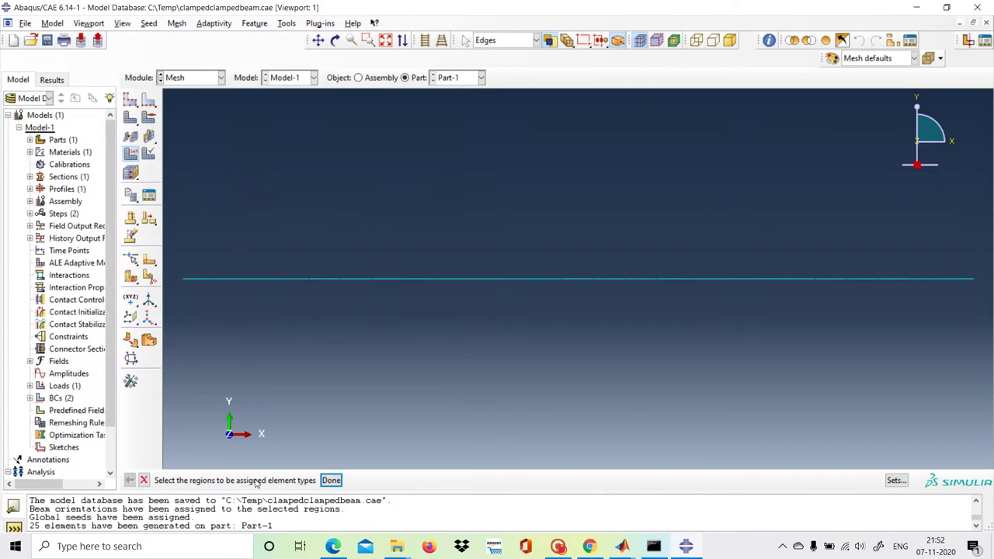
left_click(331, 480)
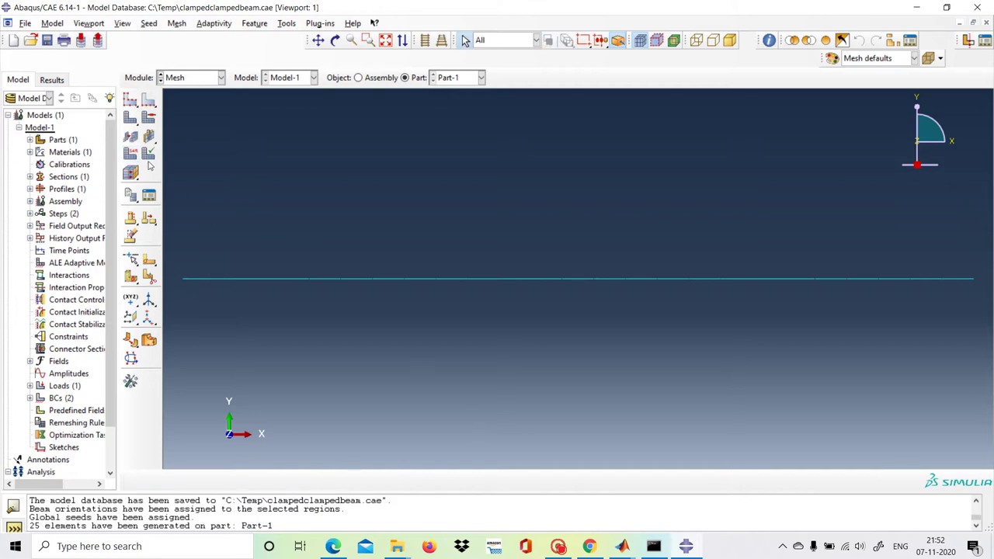
In the Job module, create a full analysis job named clamp for Model-1 and run a data check on it.
left_click(221, 78)
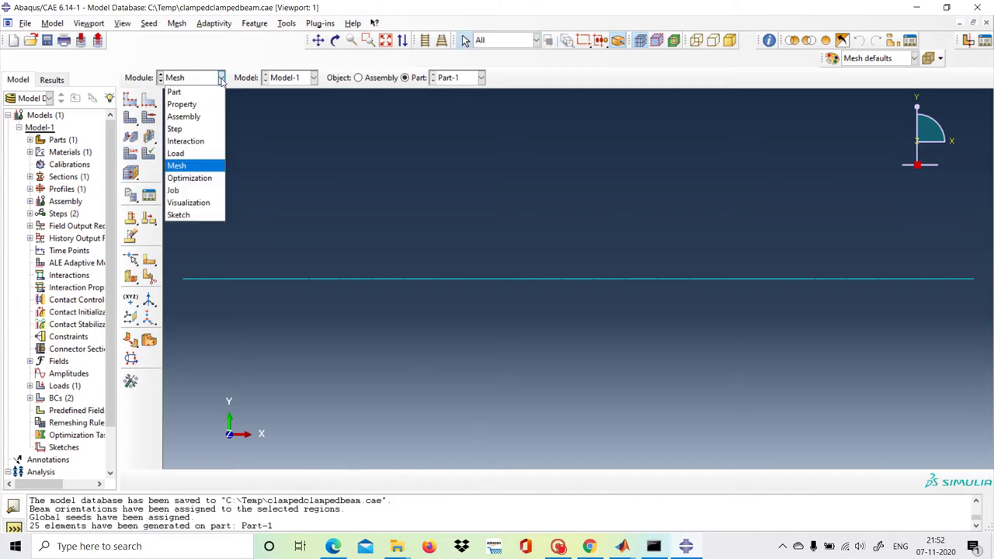
left_click(210, 190)
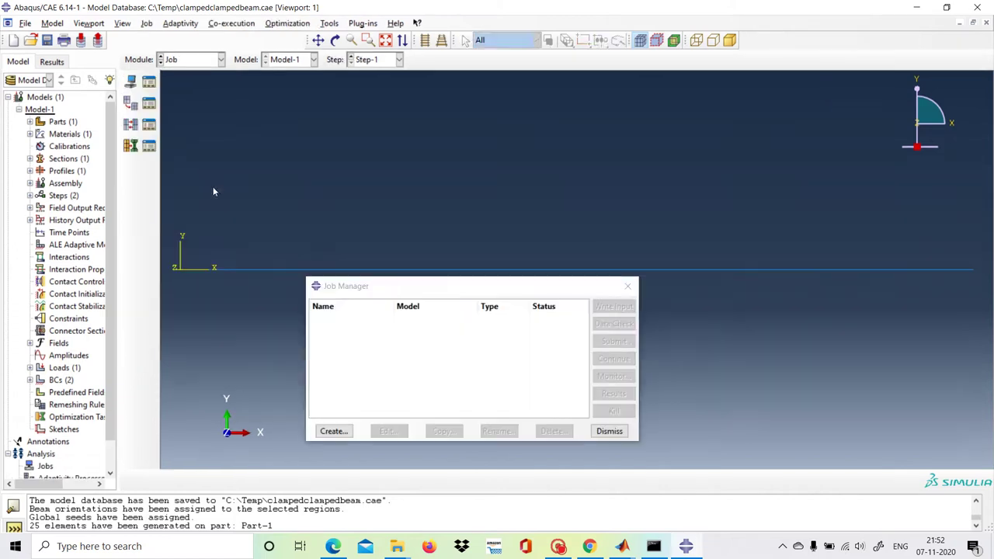
left_click(333, 431)
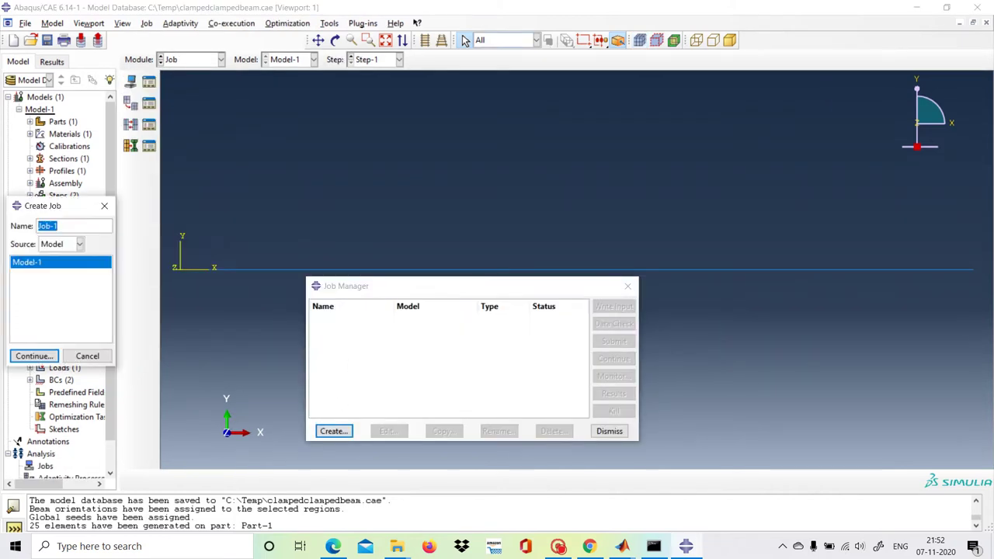
type("clamp")
left_click(34, 355)
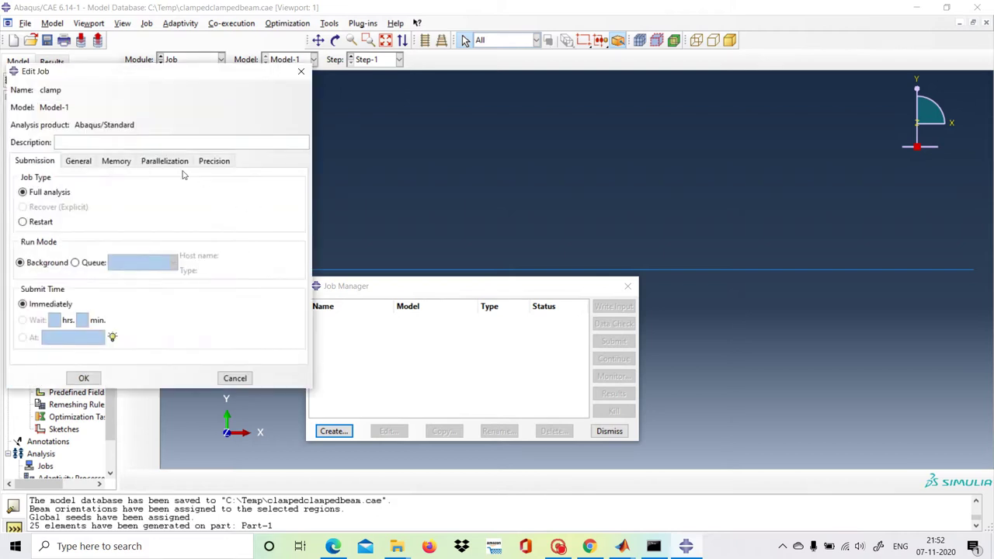
left_click(70, 379)
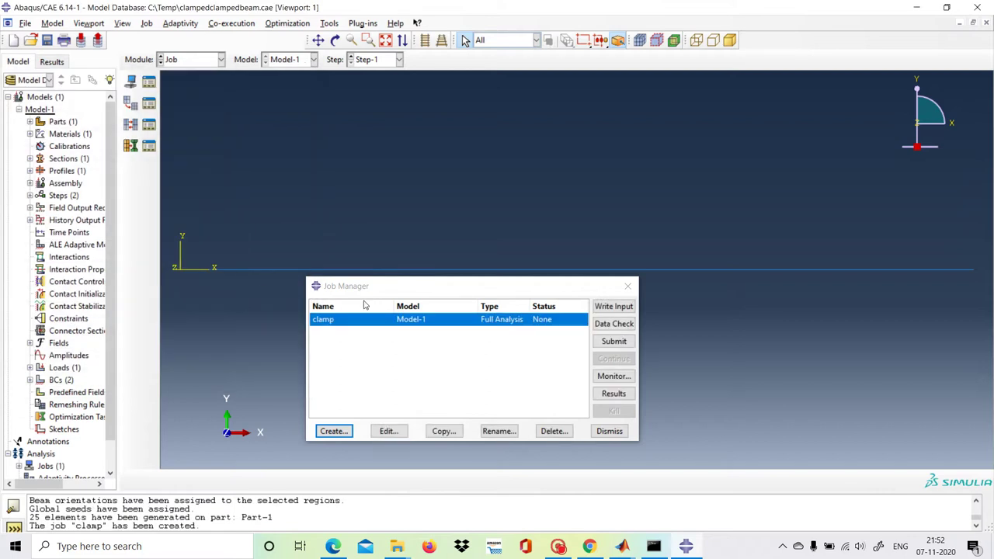
left_click(613, 327)
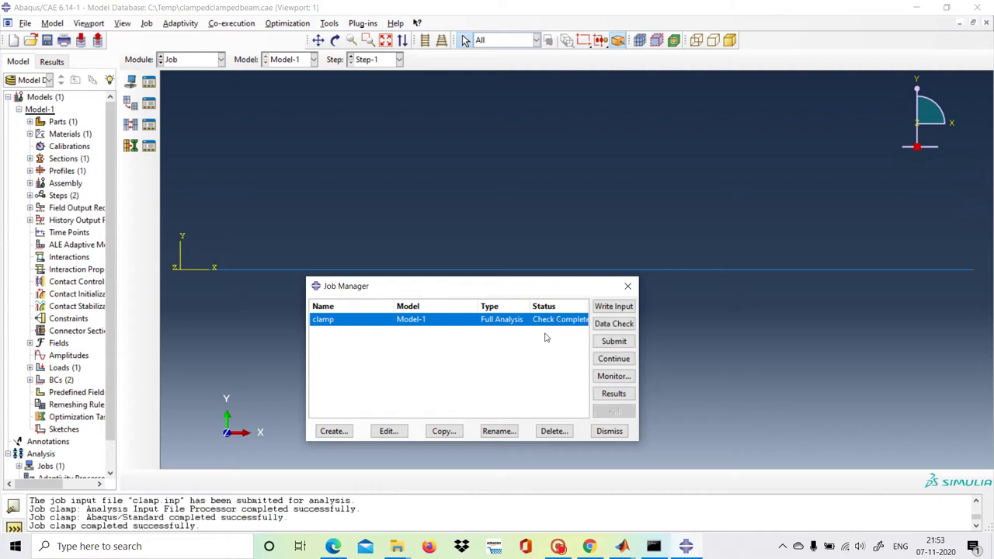
Submit the clamp job for analysis, overwriting its existing job files, and open its results in the Visualization module.
left_click(612, 343)
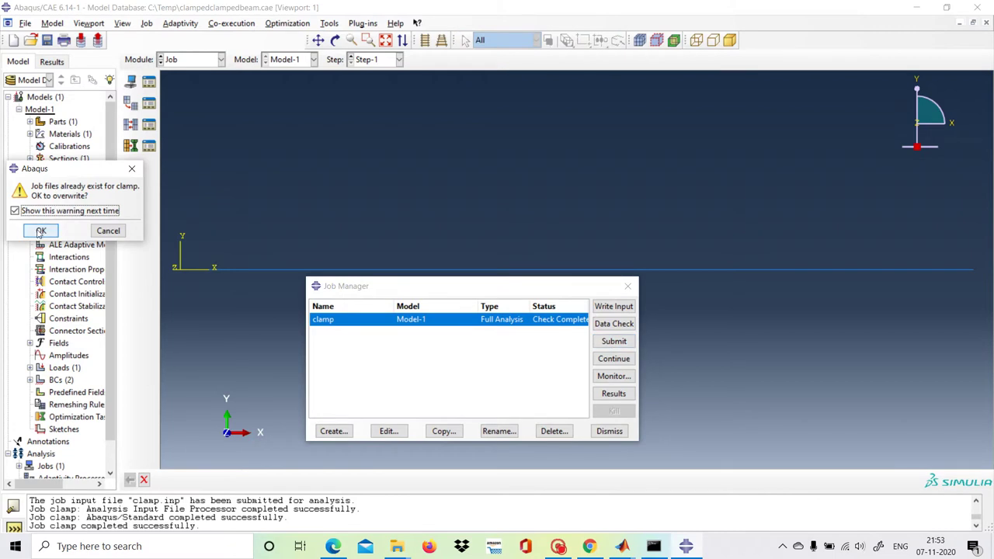
left_click(41, 232)
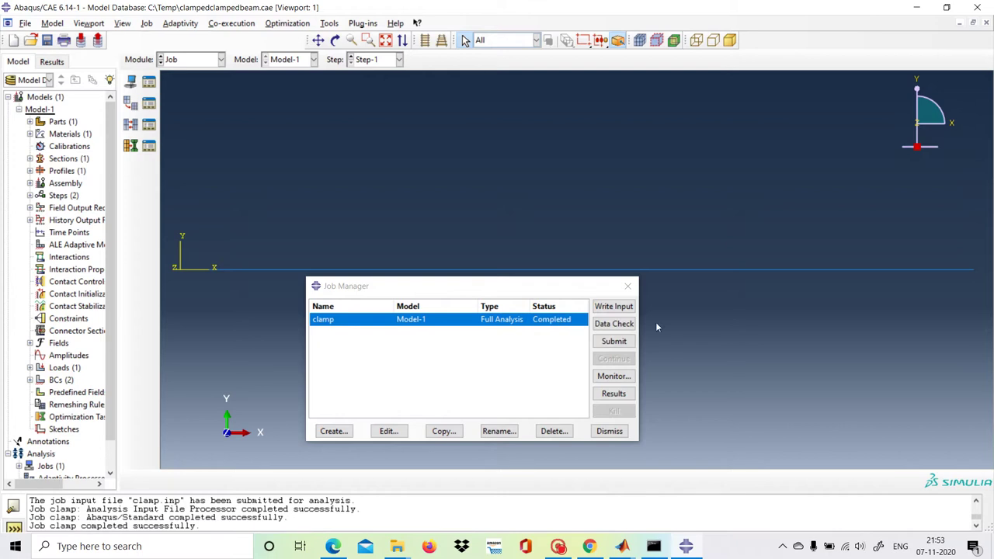
left_click(614, 394)
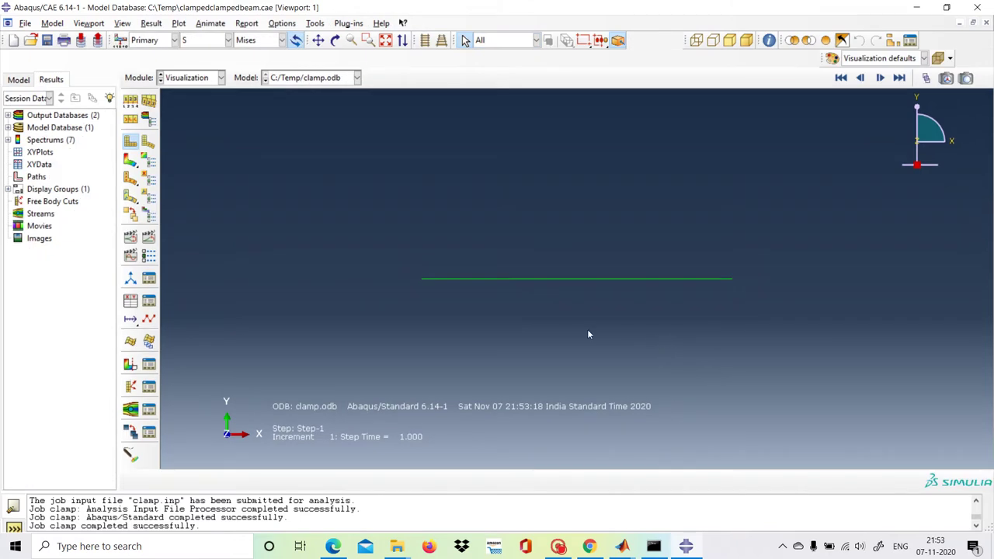
Plot contours on the beam's deformed shape and show the total displacement variable UT, Magnitude.
left_click(129, 160)
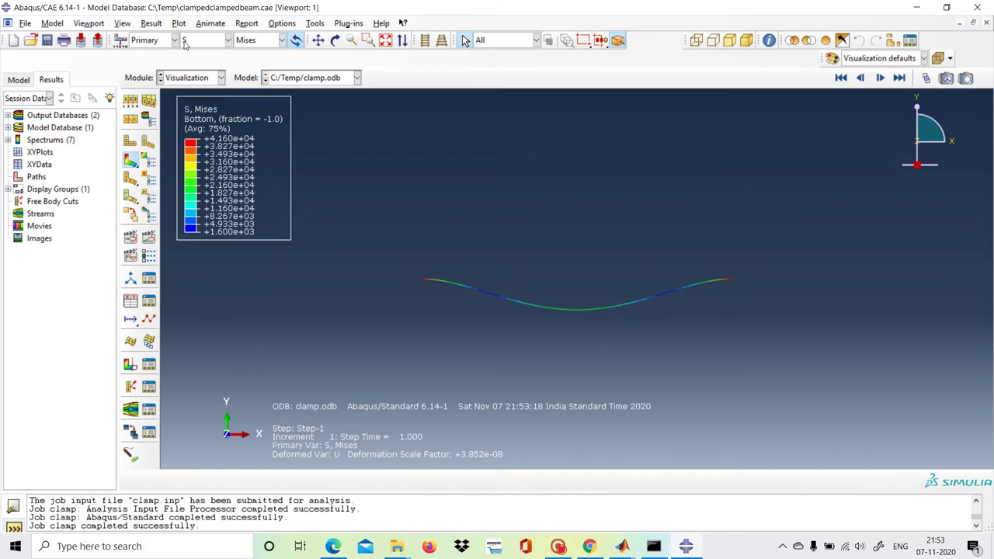
left_click(229, 41)
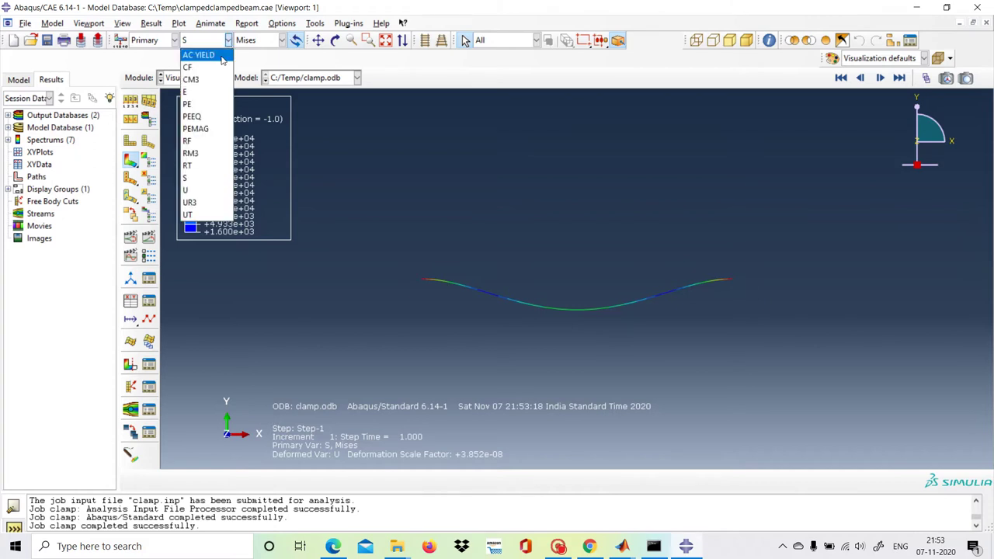
left_click(188, 214)
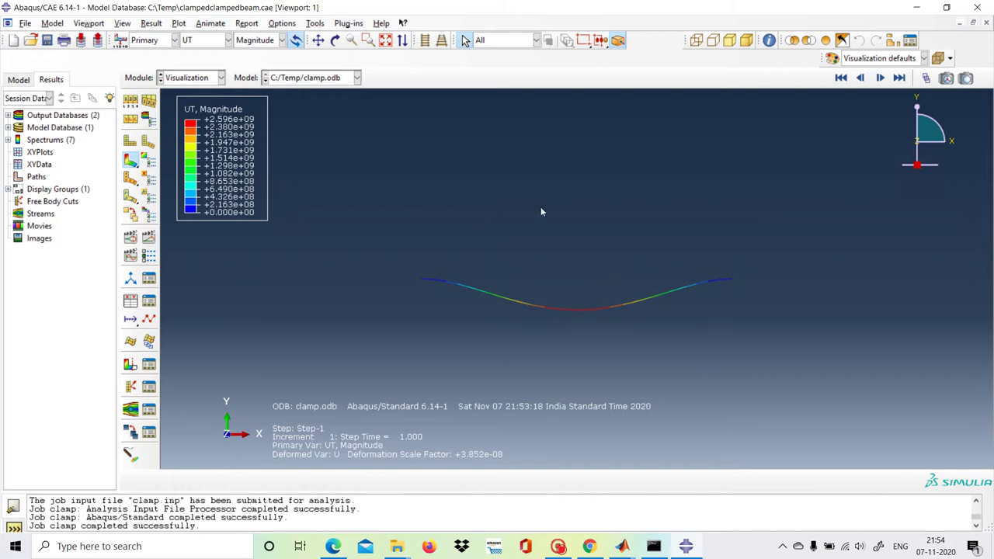
View the reaction force RF magnitude contour, return to UT magnitude and inspect the beam's two clamped ends.
left_click(229, 40)
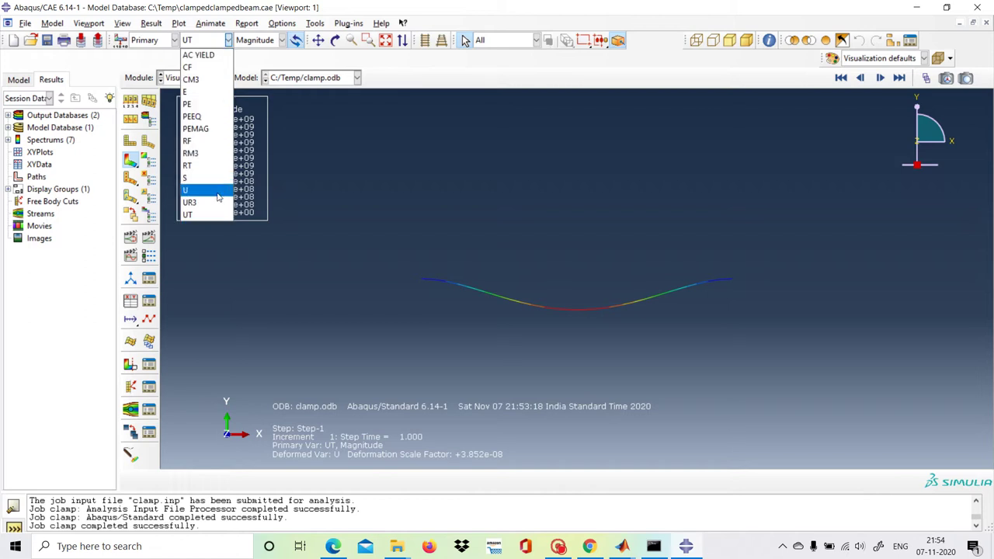
left_click(209, 143)
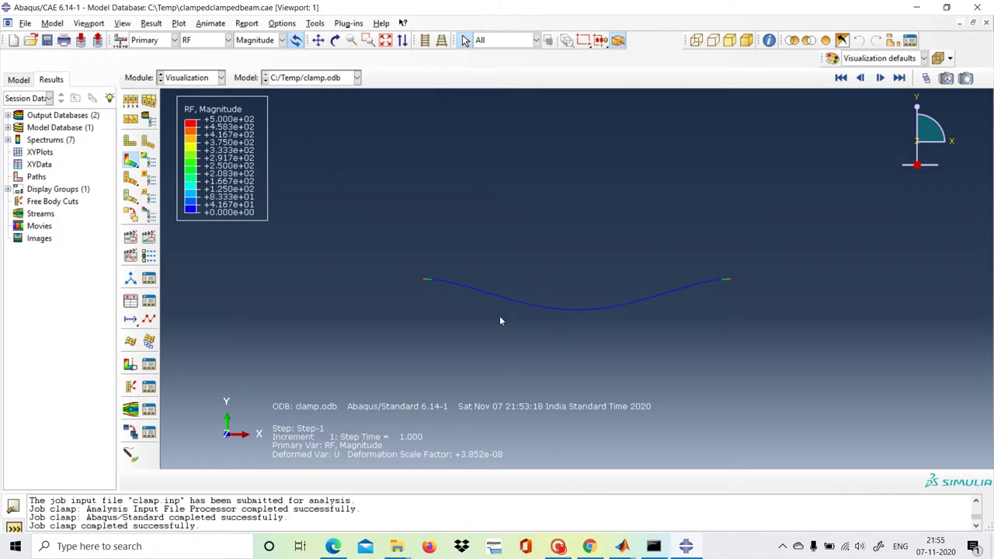
left_click(227, 40)
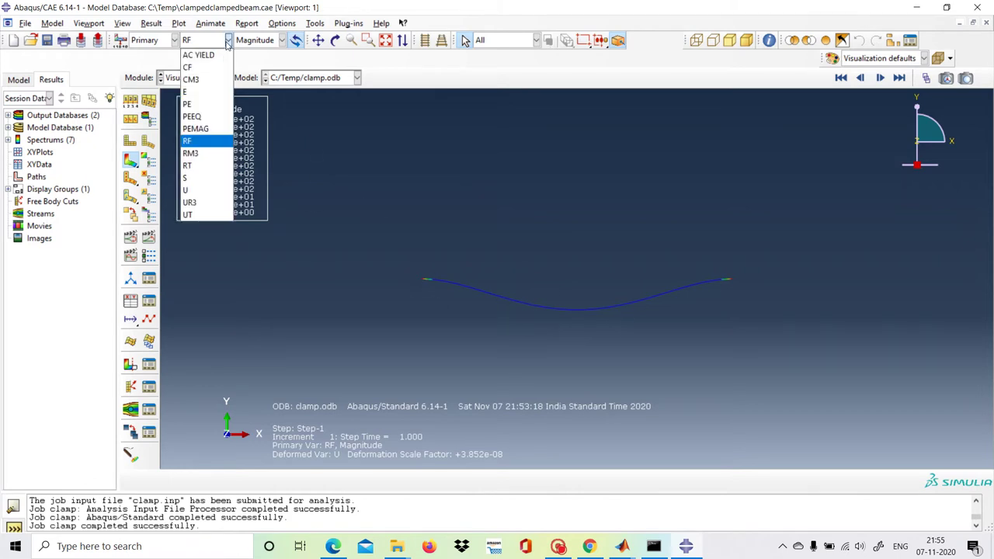
left_click(203, 214)
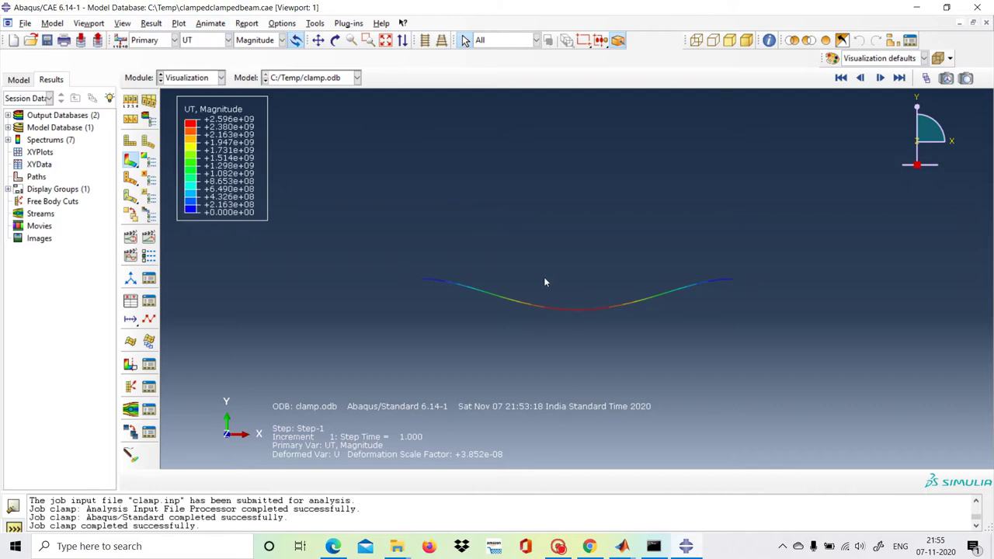
left_click(421, 280)
left_click(731, 280)
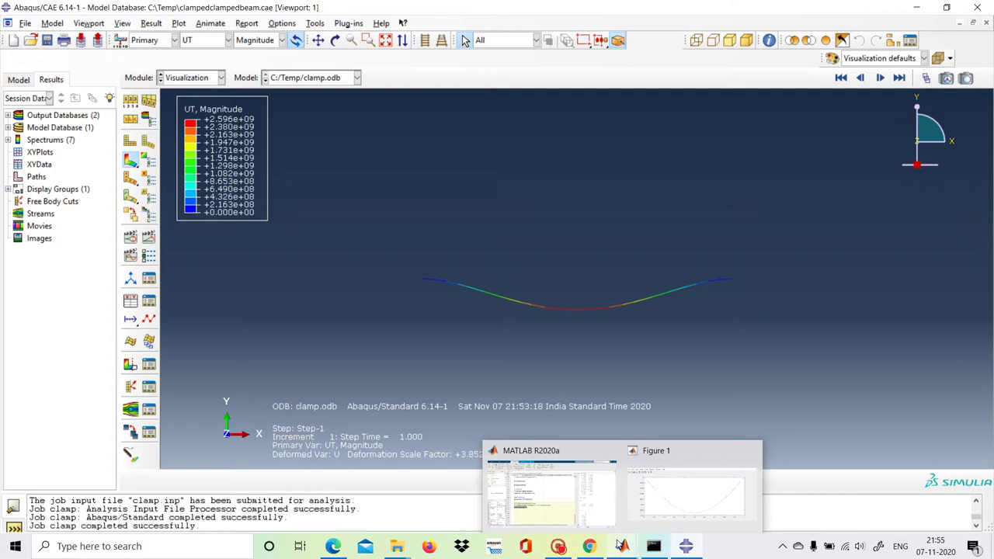
Switch to MATLAB, bring the script example2fixedbeam.m up in the editor and review its input section.
left_click(622, 546)
left_click(578, 502)
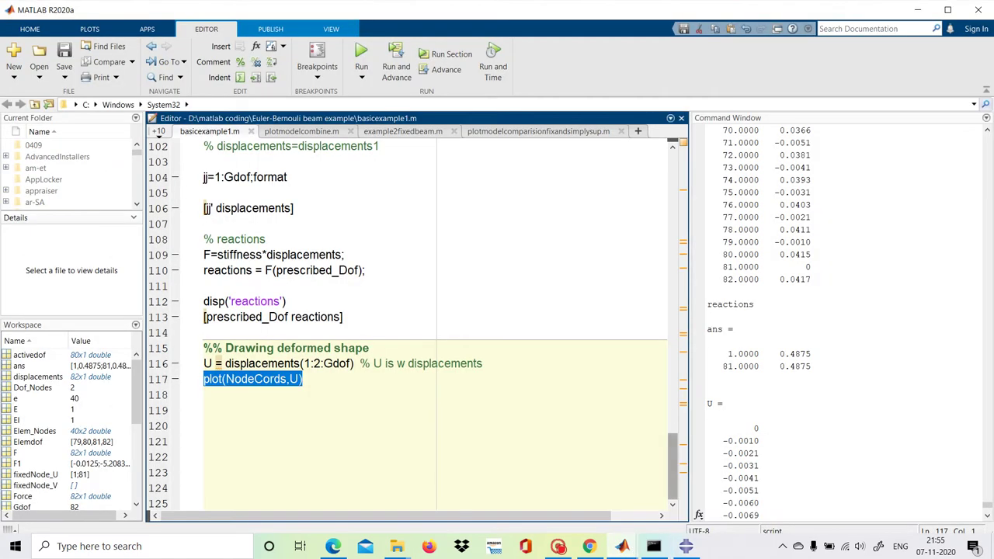
scroll(412, 324, "up", 4)
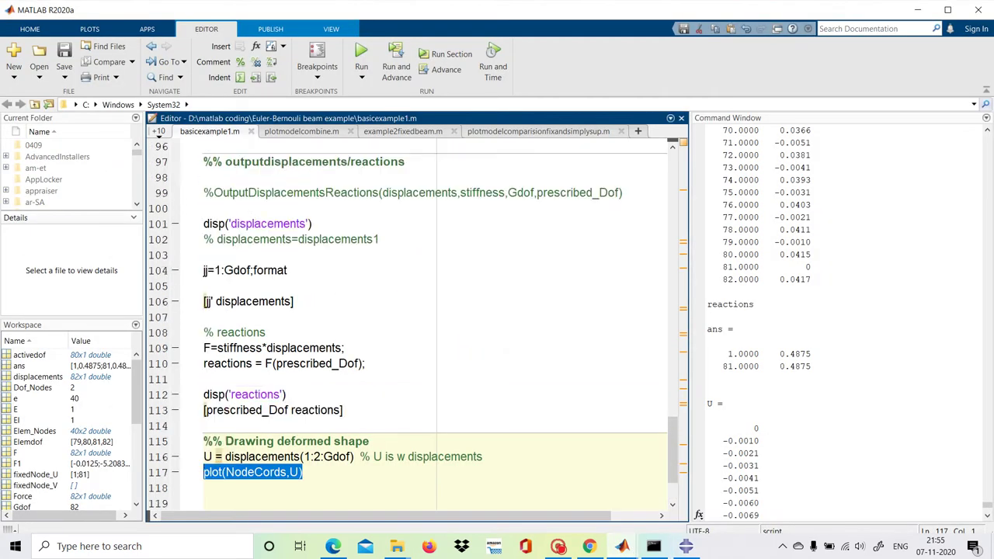
left_click(159, 132)
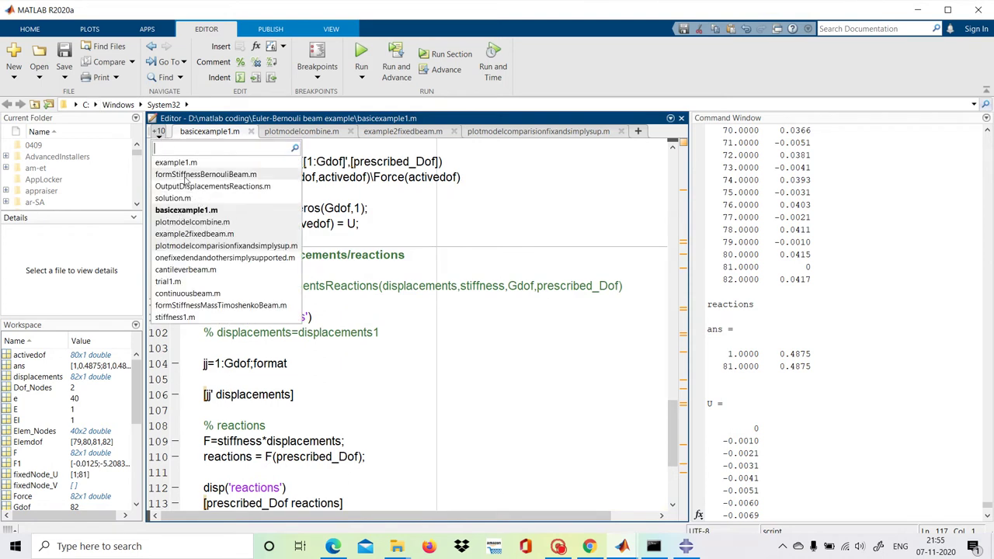
left_click(187, 234)
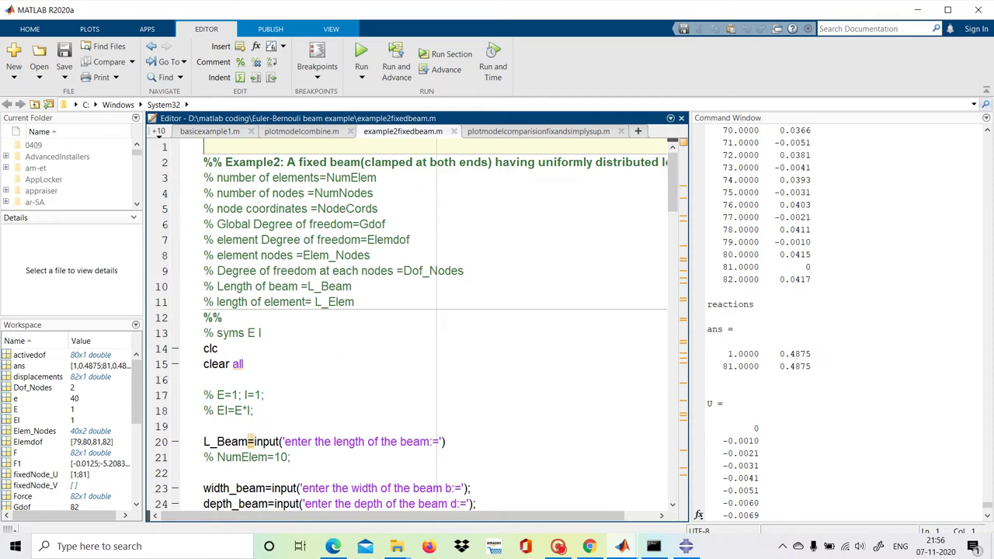
scroll(412, 327, "down", 2)
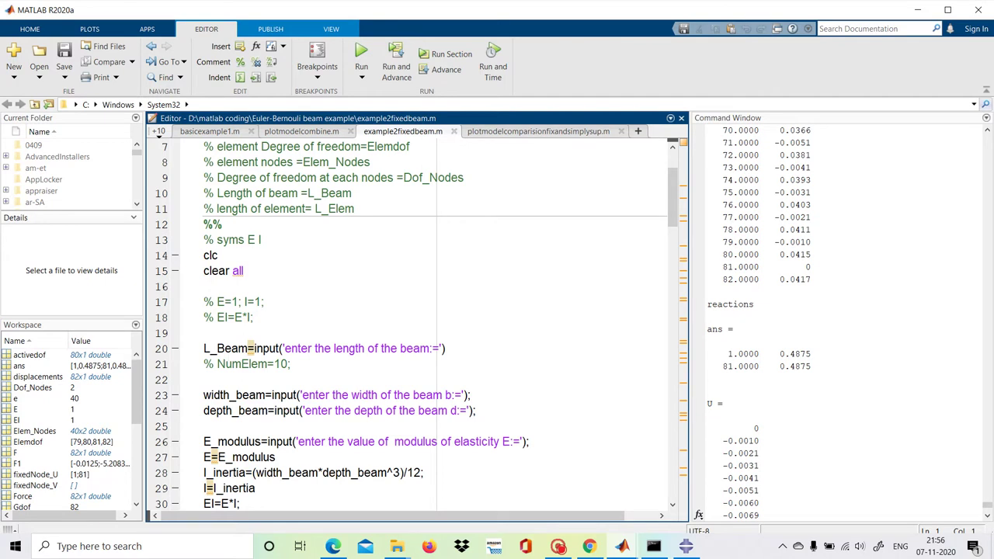
scroll(412, 326, "down", 2)
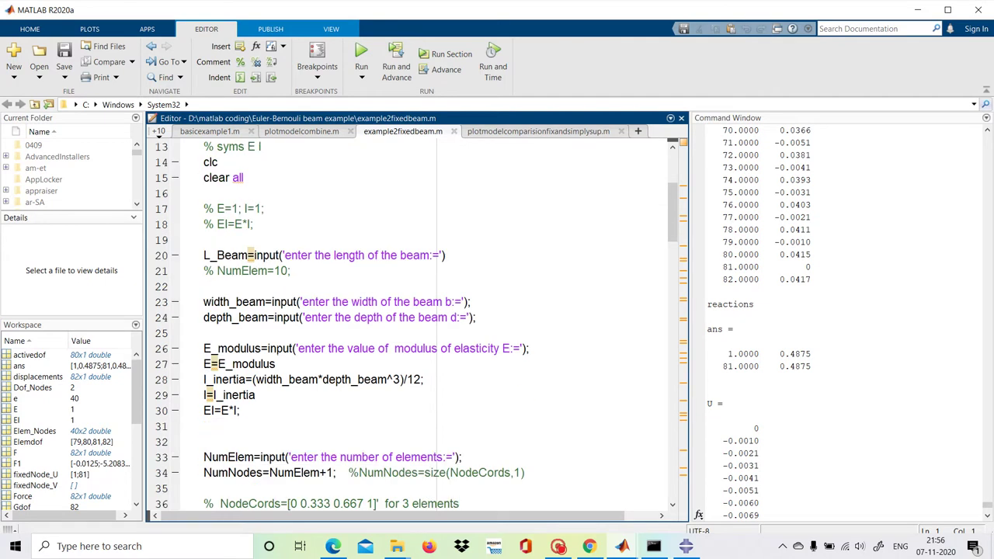
scroll(411, 327, "up", 1)
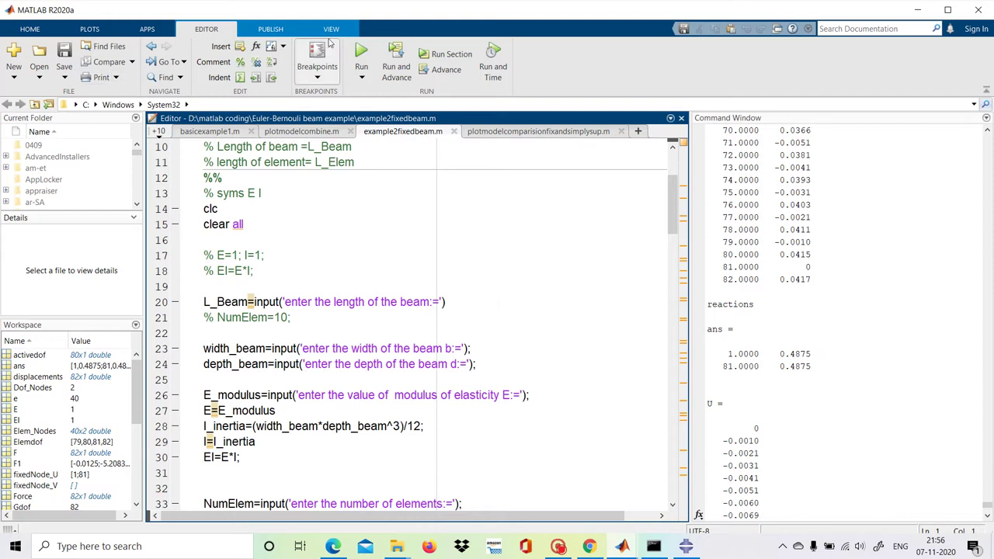
Run example2fixedbeam.m with beam length 1000, width 12, depth 1, modulus of elasticity 1 and 40 elements.
left_click(366, 50)
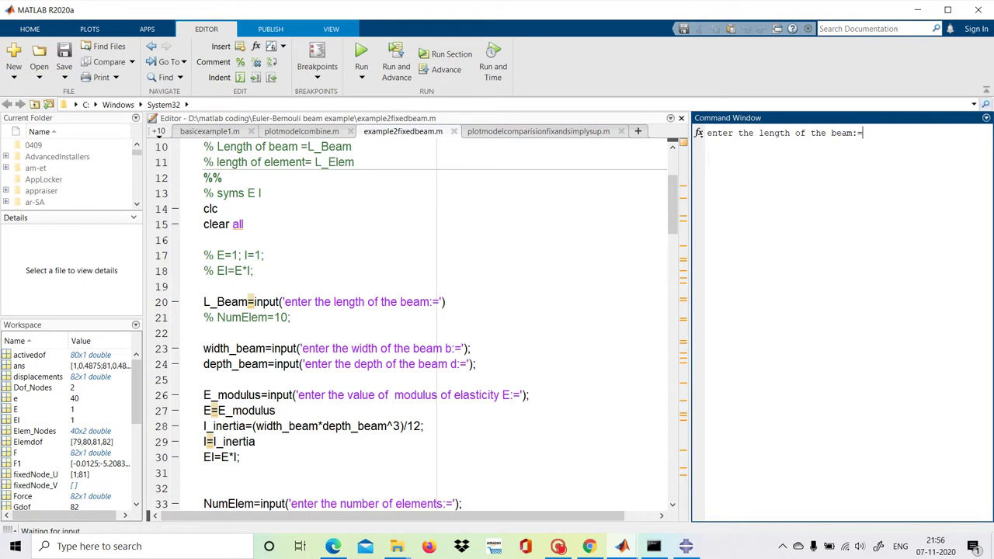
type("1000")
key("Return")
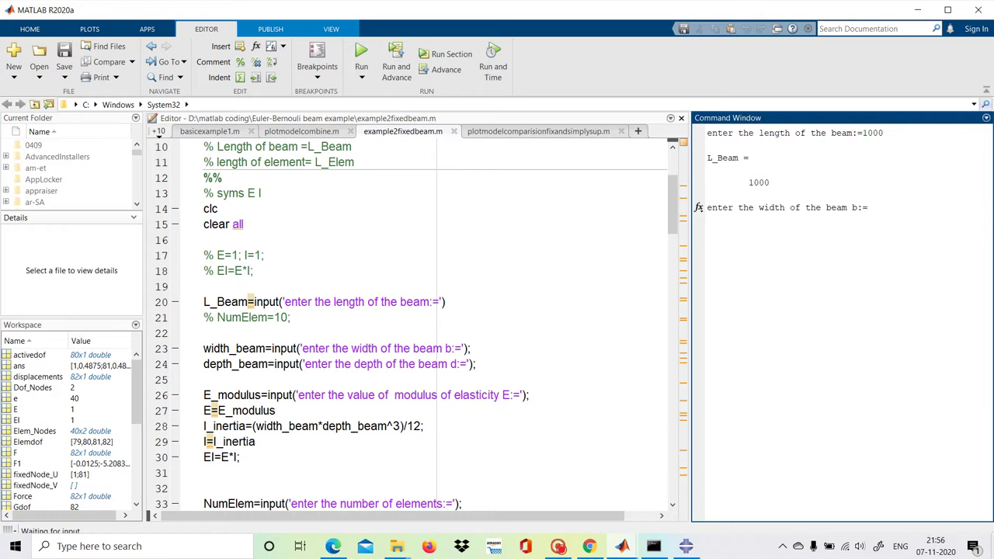
type("12")
key("Return")
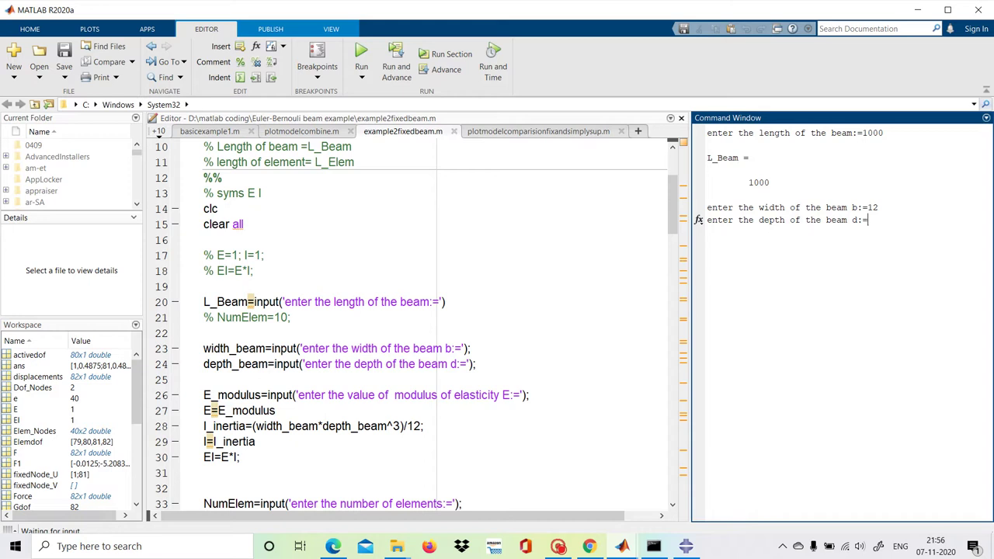
type("1")
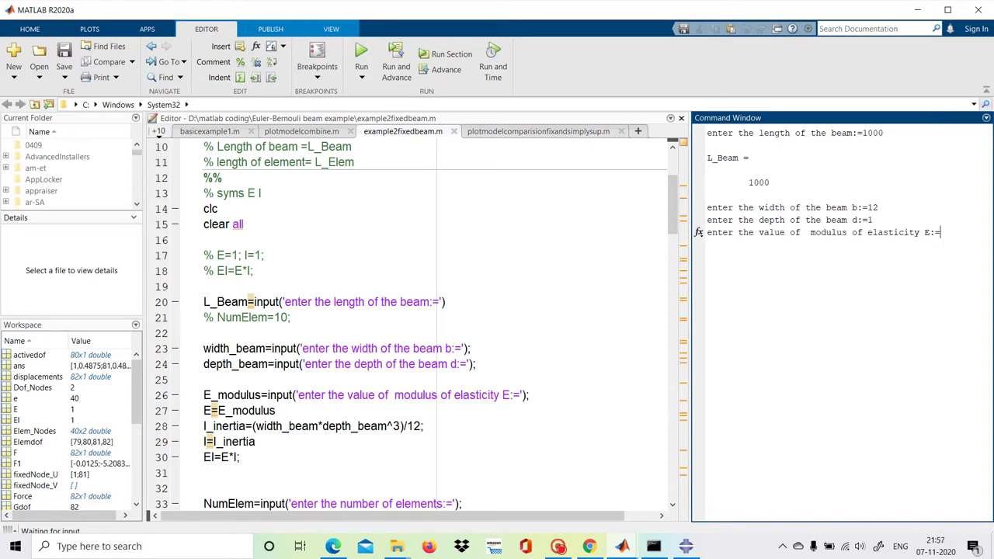
type("1")
key("Return")
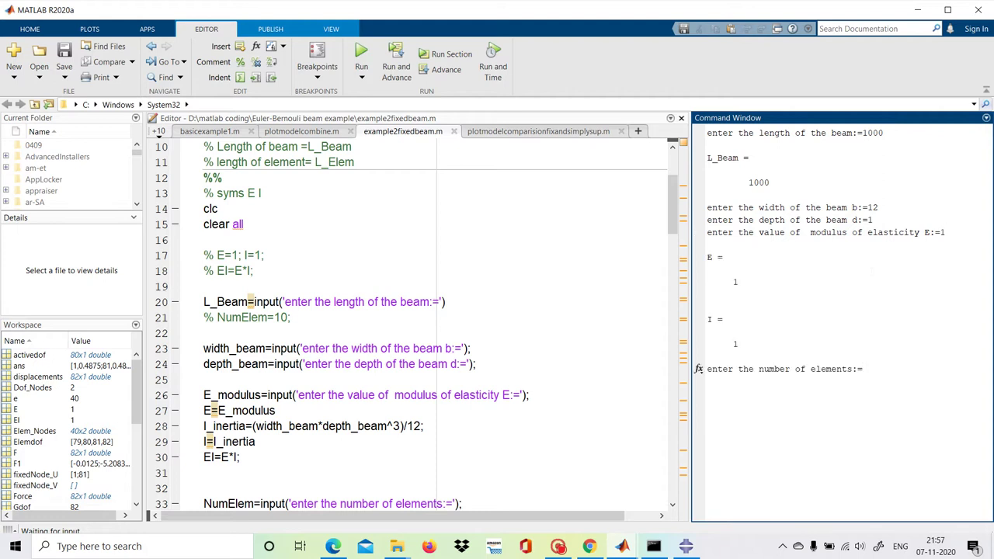
type("40")
key("Return")
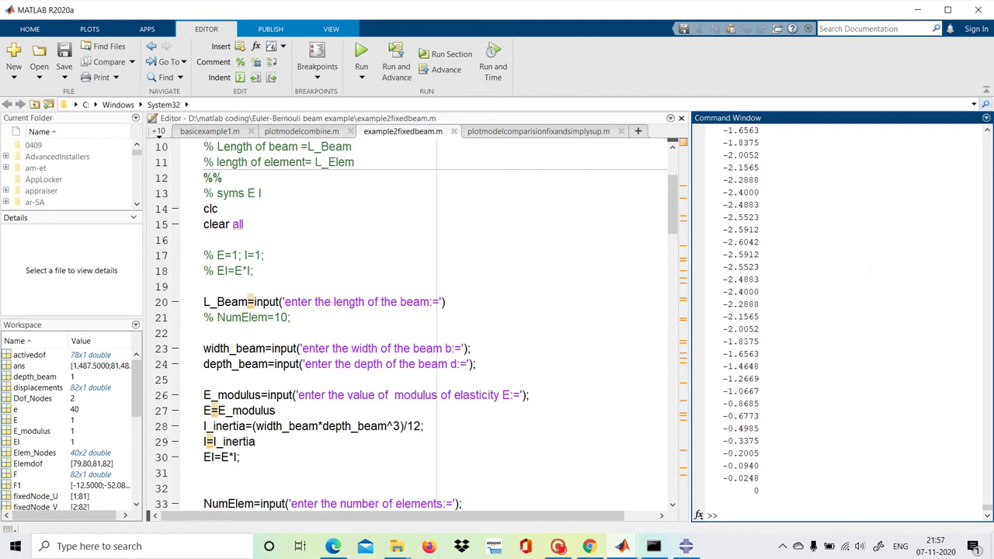
Bring up Figure 1 to examine the beam's deflection curve, moving its window slightly, and close the figure.
mouse_move(624, 546)
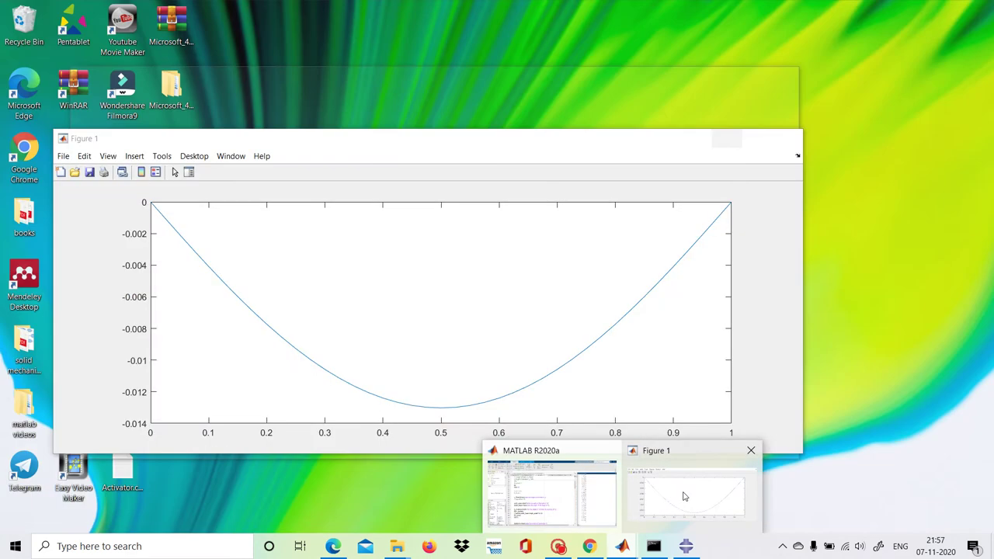
left_click(685, 496)
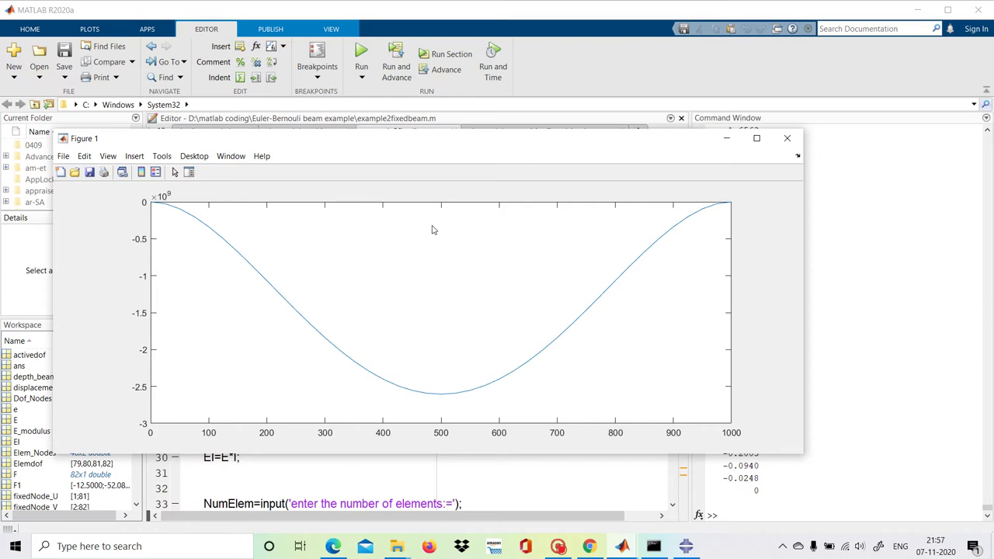
left_click_drag(519, 149, 541, 132)
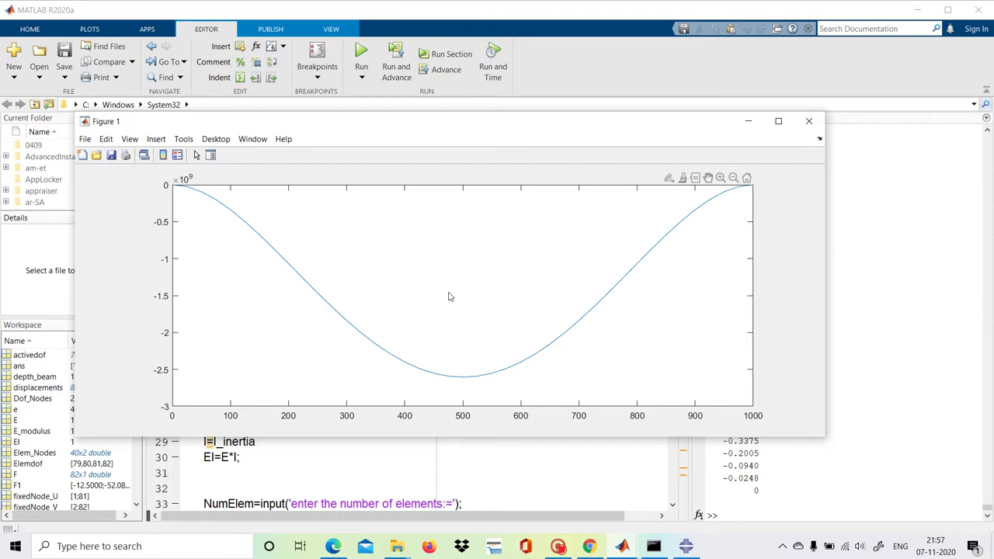
left_click(811, 122)
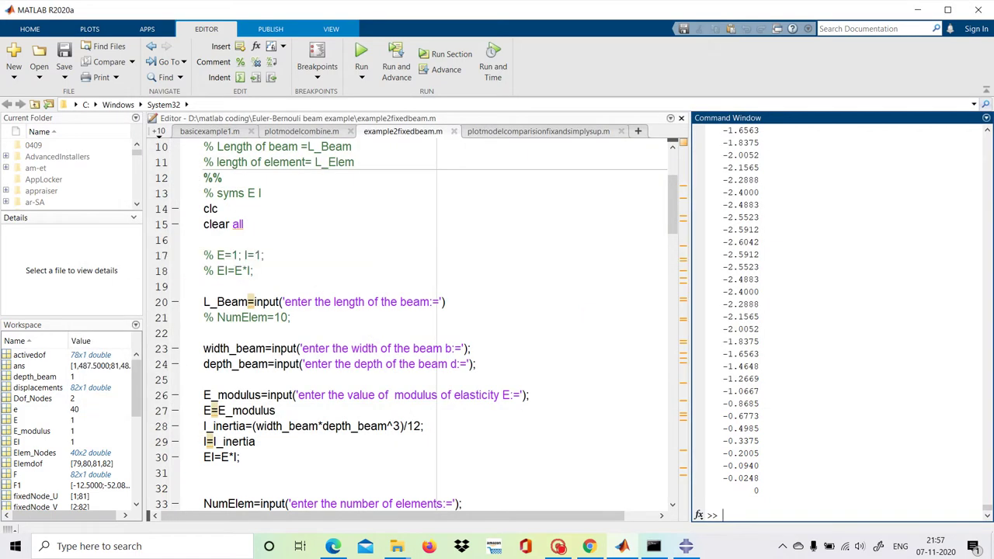
Rerun example2fixedbeam.m with length 1000, width 12, depth 1 and modulus of elasticity 1, but with 80 elements.
scroll(697, 342, "up", 2)
scroll(412, 326, "up", 3)
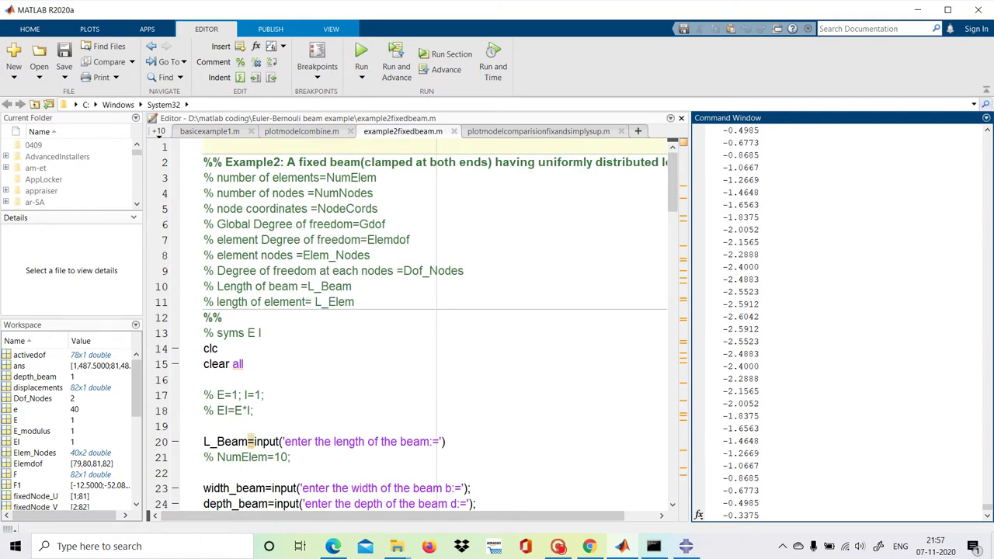
left_click(362, 53)
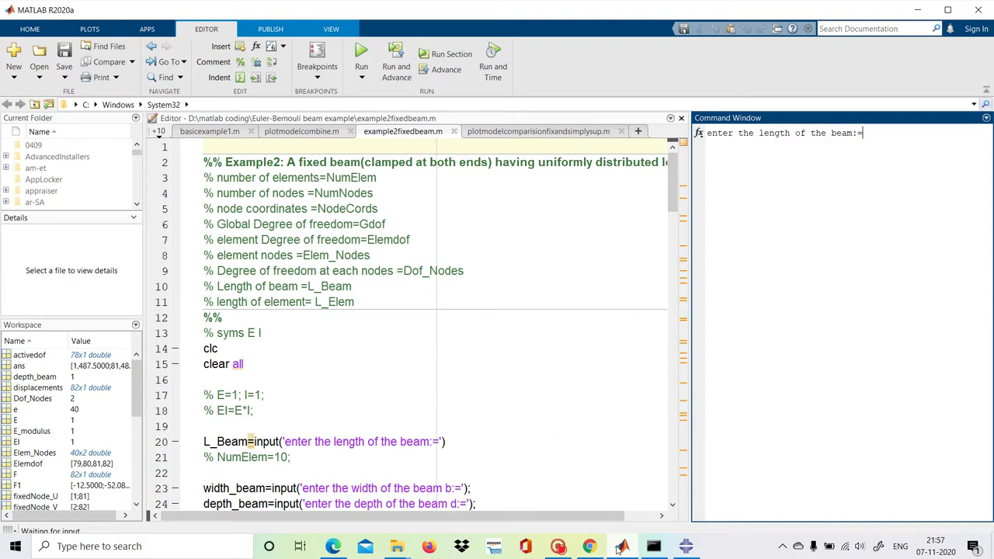
mouse_move(618, 549)
type("1000")
key("Return")
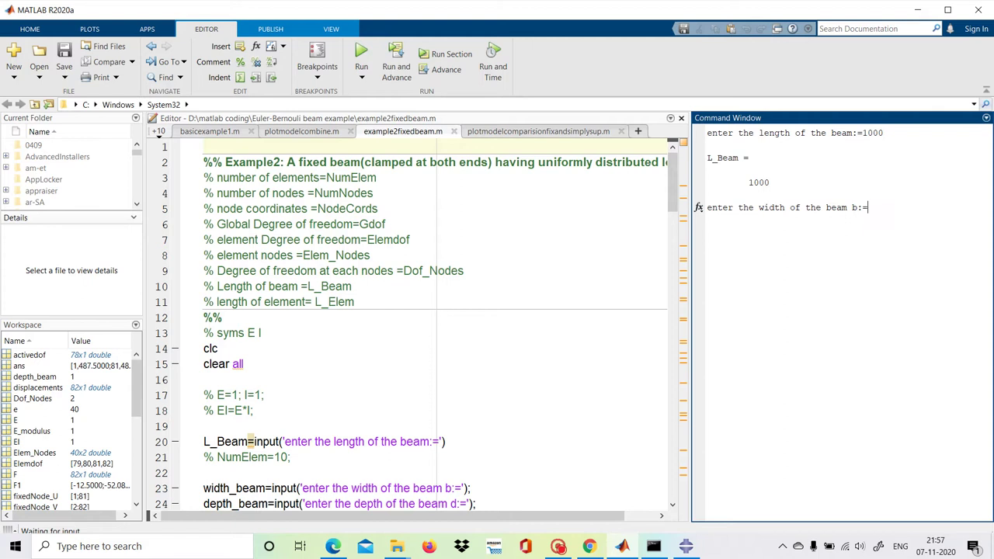
type("12")
key("Return")
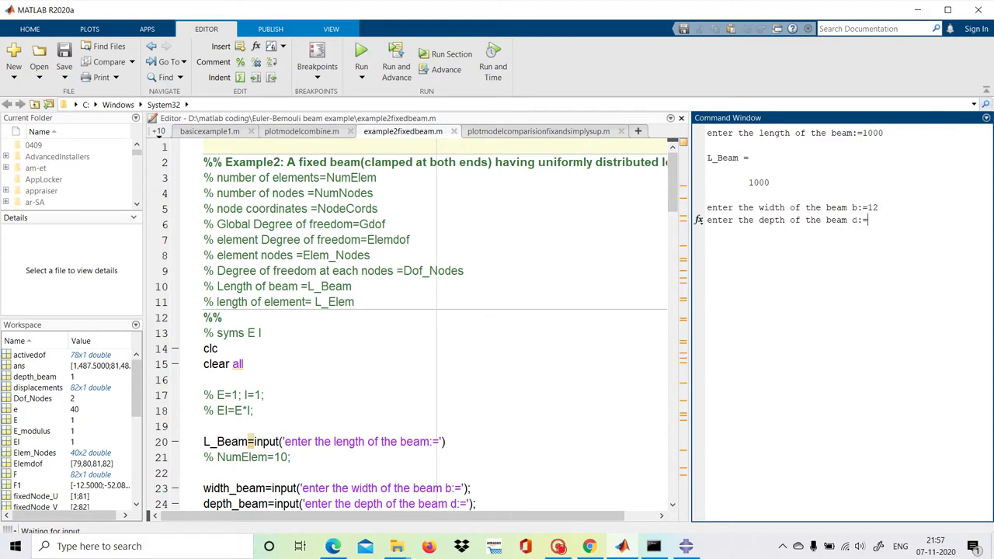
type("1")
key("Return")
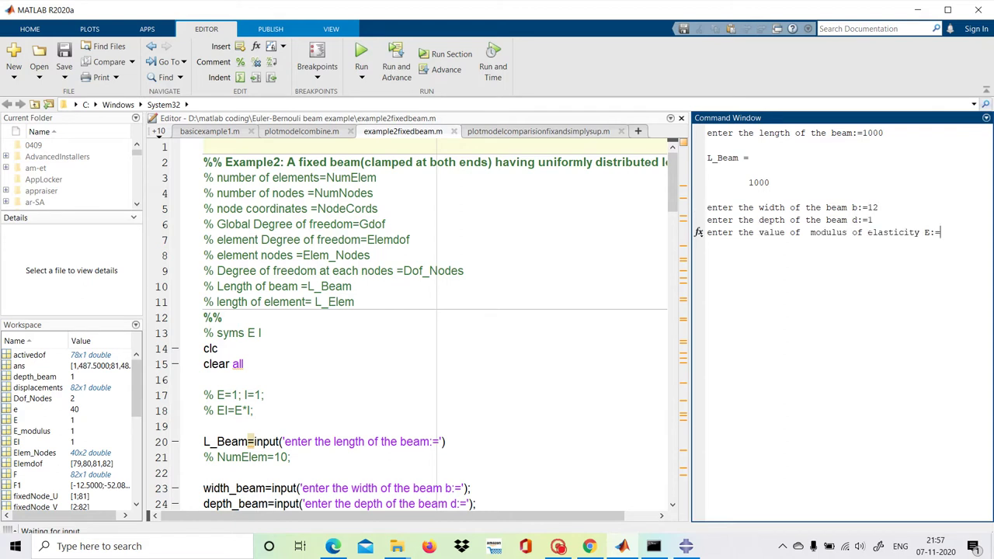
type("1")
key("Return")
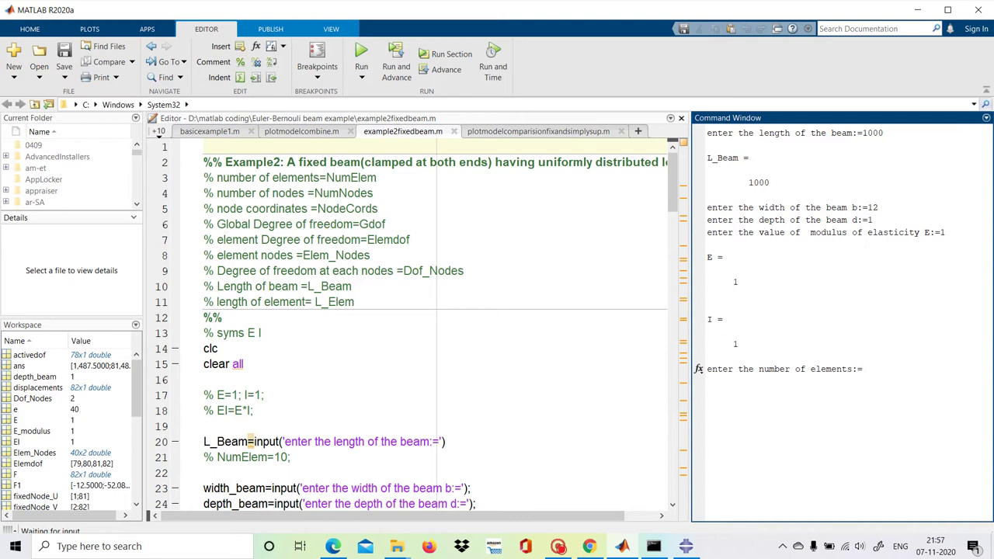
type("1")
key("Return")
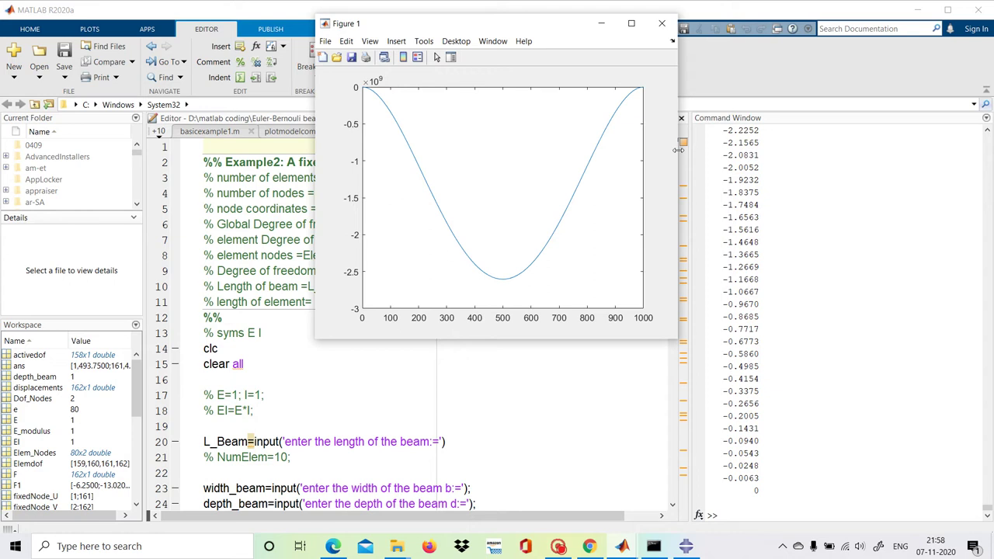
Widen and reposition the Figure 1 window, then pan the plot slightly downward to examine the 80-element deflection curve and its midspan minimum.
left_click_drag(677, 149, 965, 148)
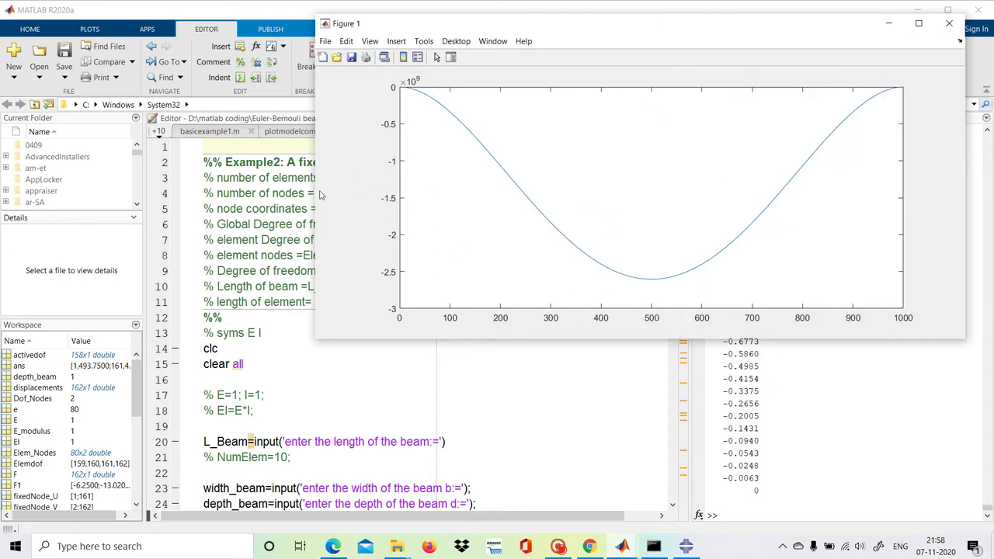
left_click_drag(314, 188, 74, 188)
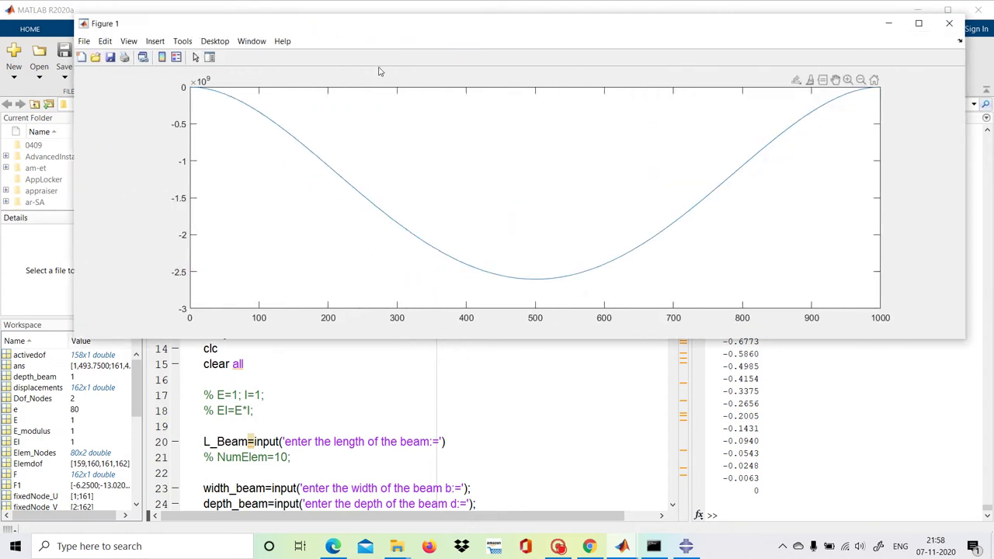
left_click_drag(417, 33, 378, 80)
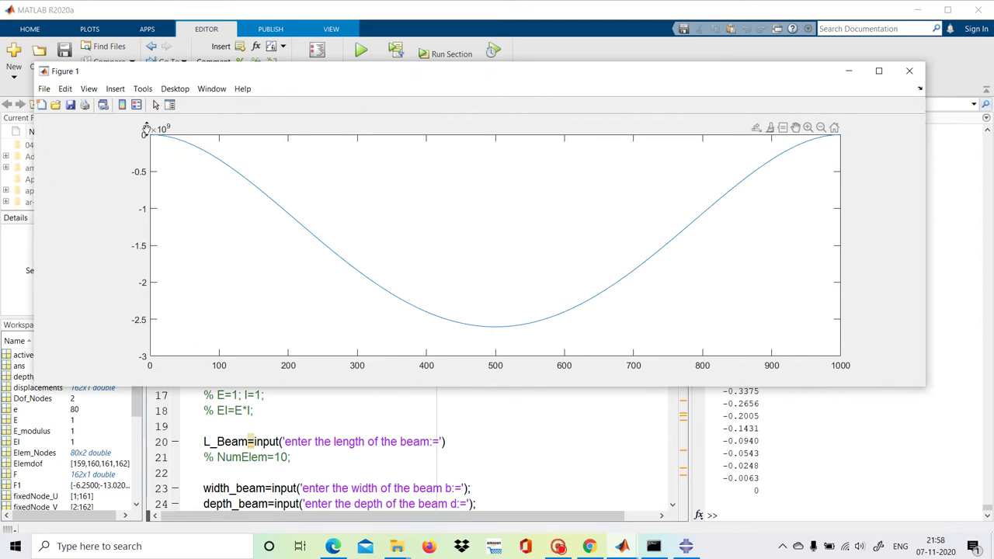
key("e")
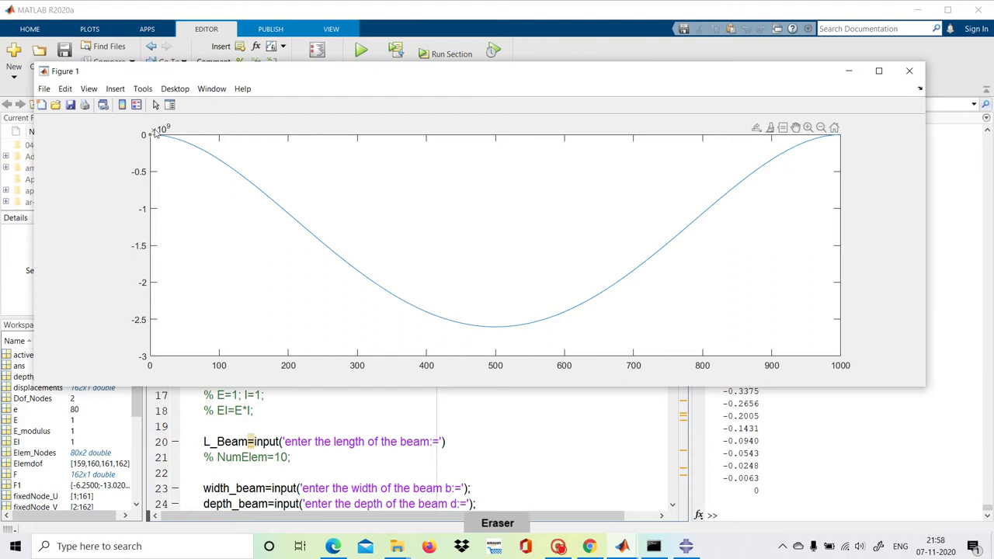
key("p")
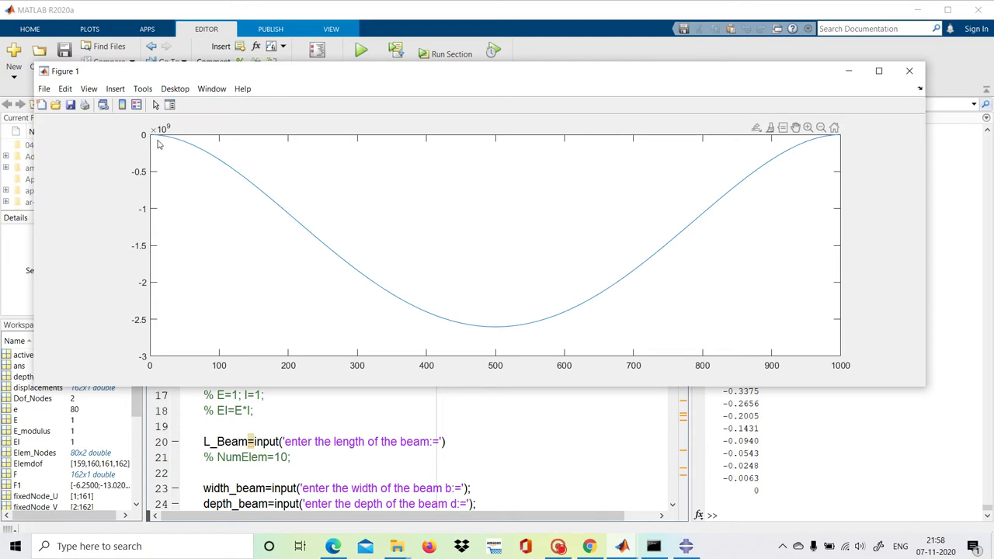
left_click_drag(148, 134, 157, 138)
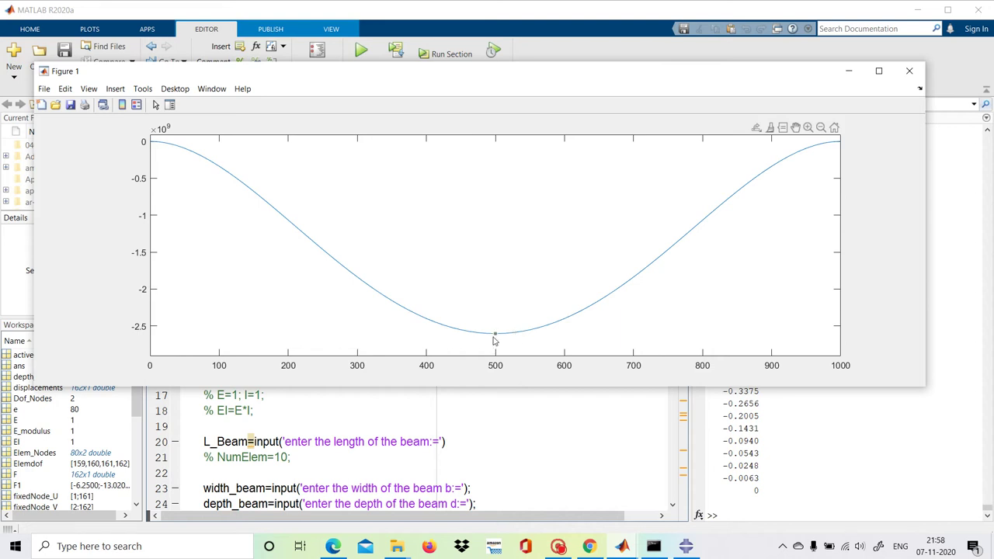
mouse_move(496, 334)
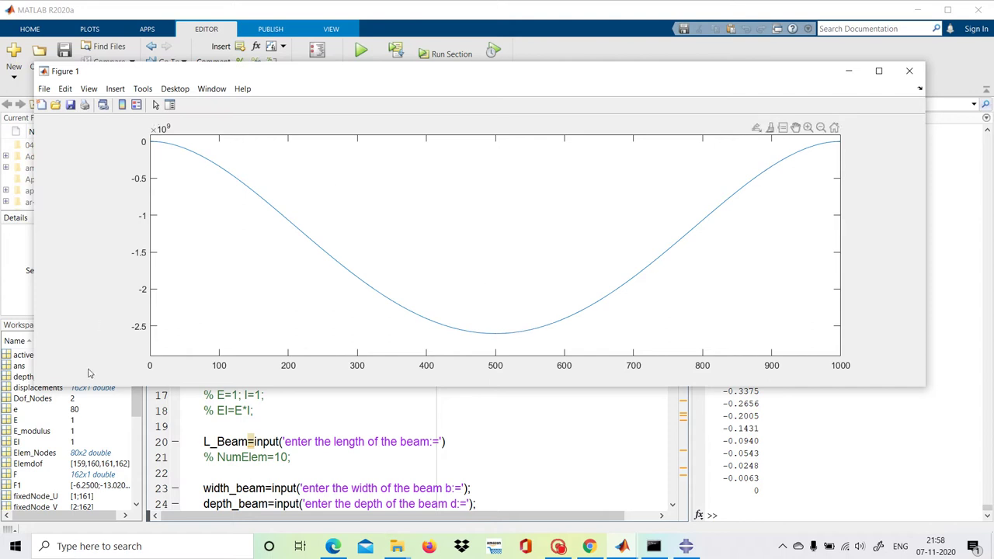
Switch to Abaqus and place a resized Figure 1 below the deformed beam to compare the maximum deflection from both programs.
left_click(683, 548)
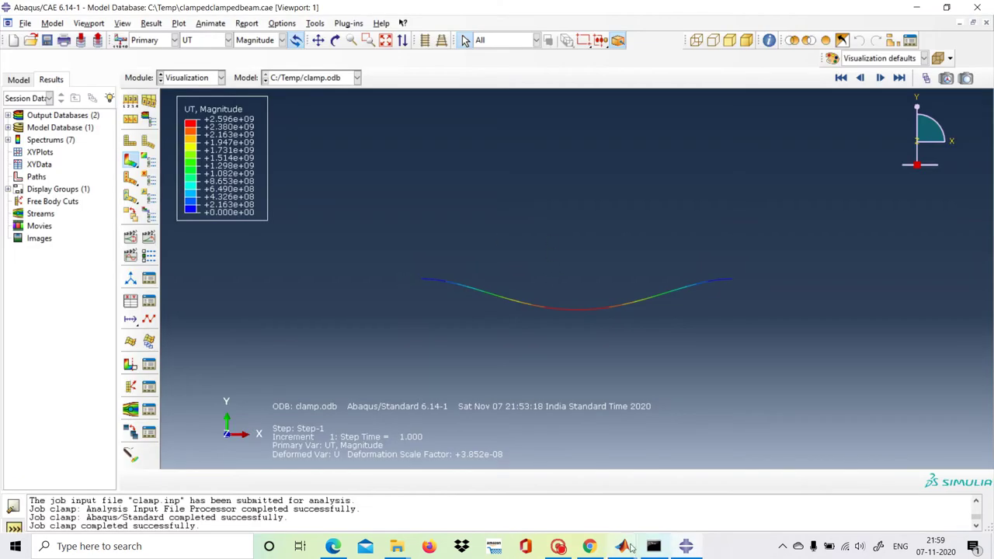
mouse_move(622, 547)
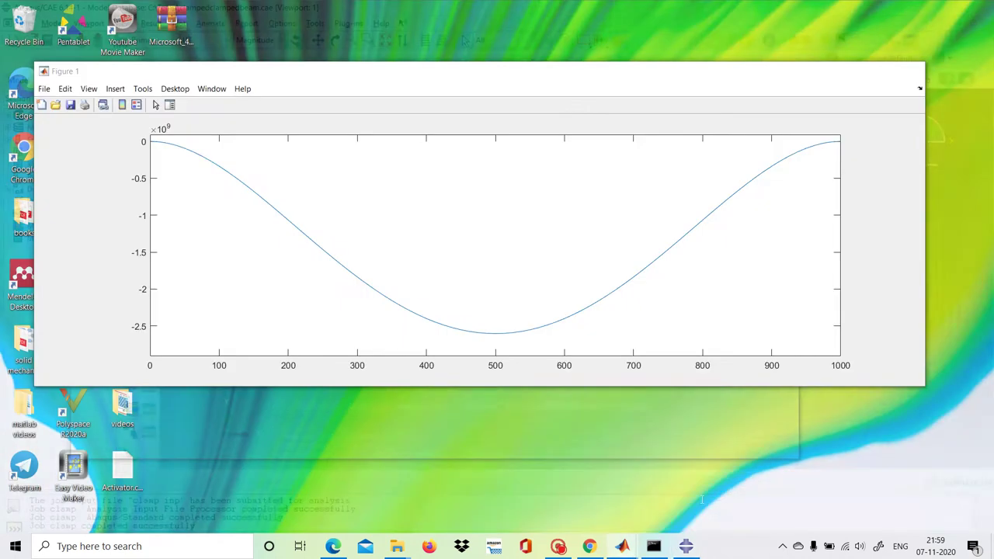
left_click(701, 499)
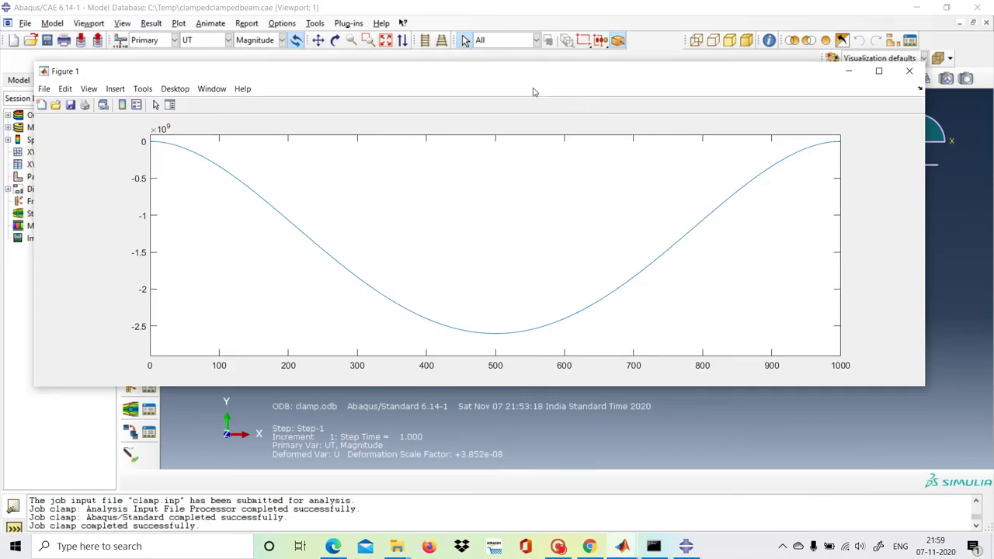
left_click_drag(489, 88, 522, 338)
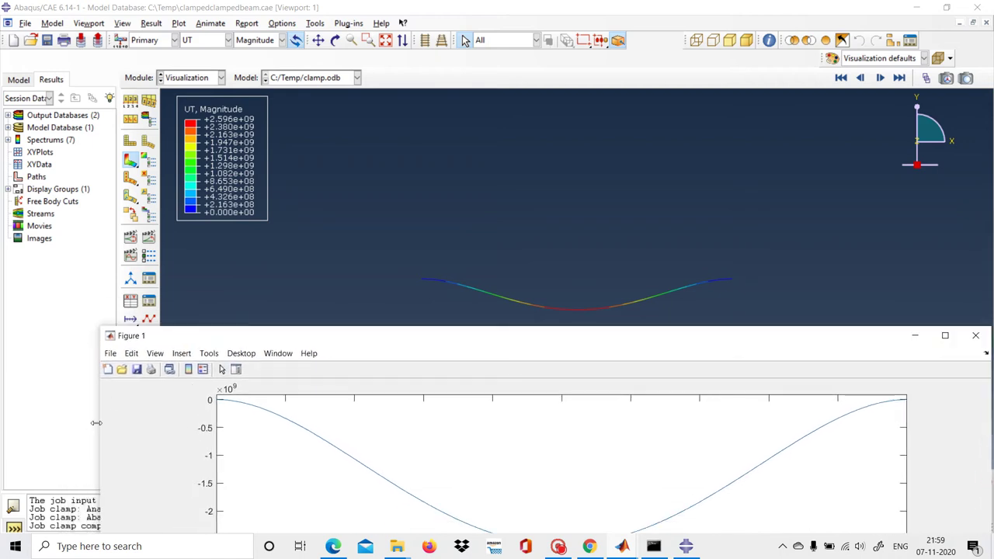
left_click_drag(98, 424, 213, 424)
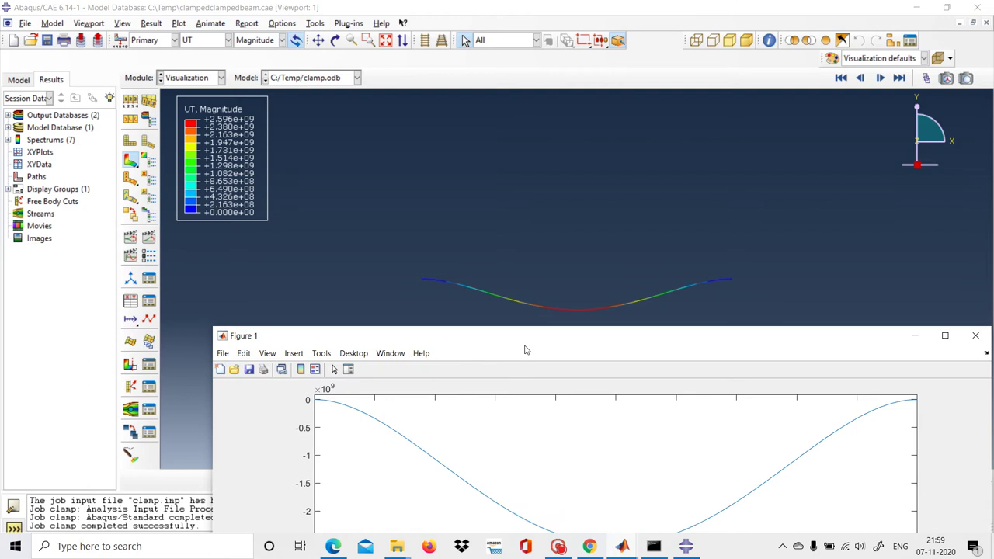
left_click_drag(526, 332, 509, 168)
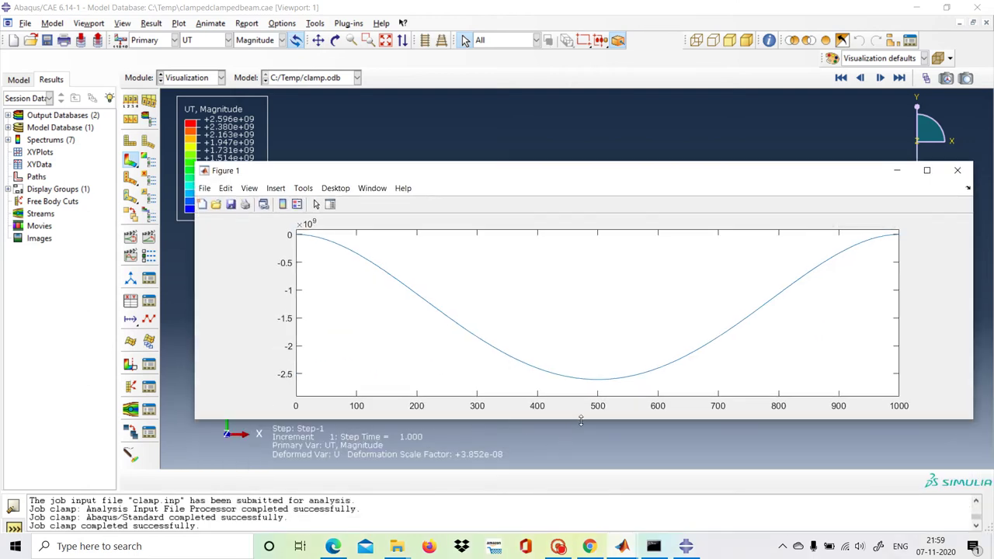
left_click_drag(581, 420, 610, 297)
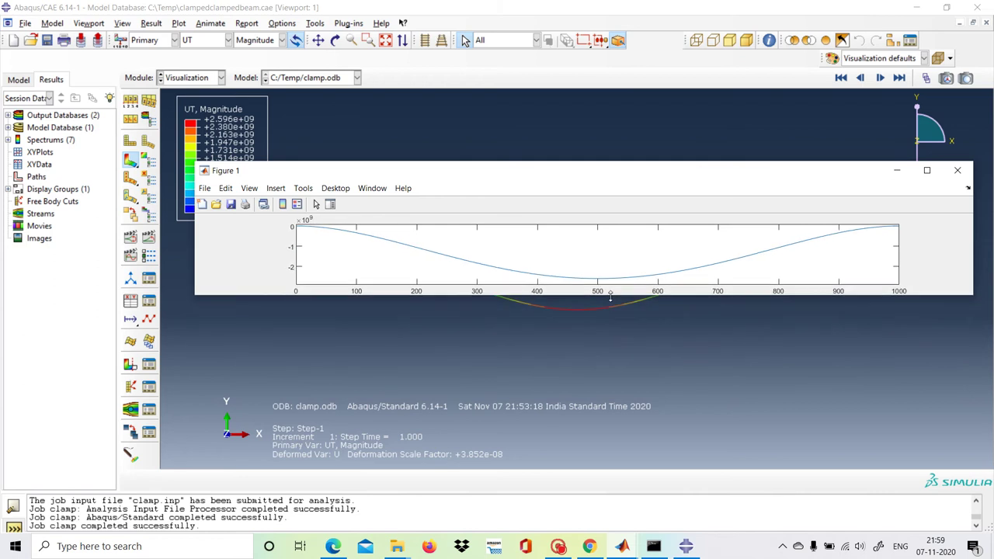
left_click_drag(601, 177, 606, 339)
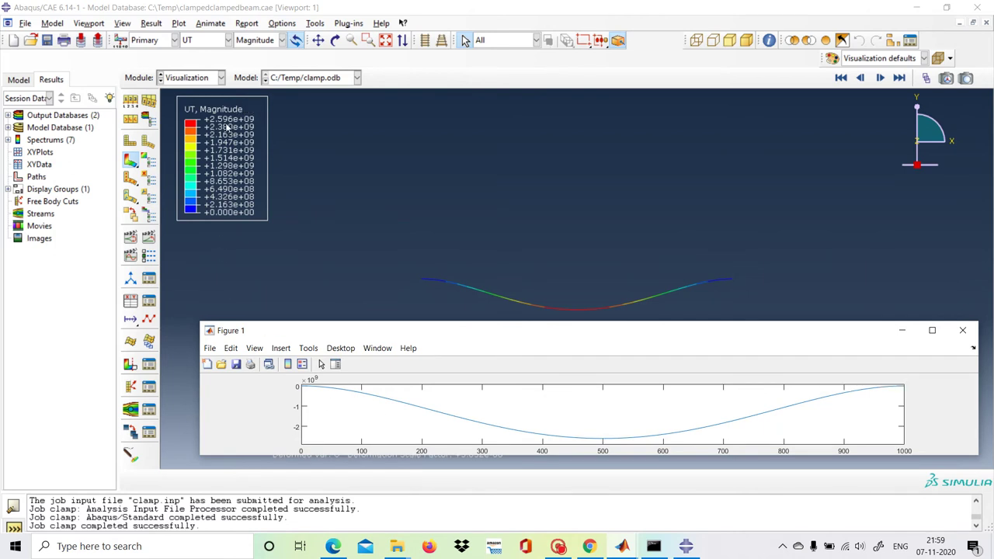
left_click(603, 439)
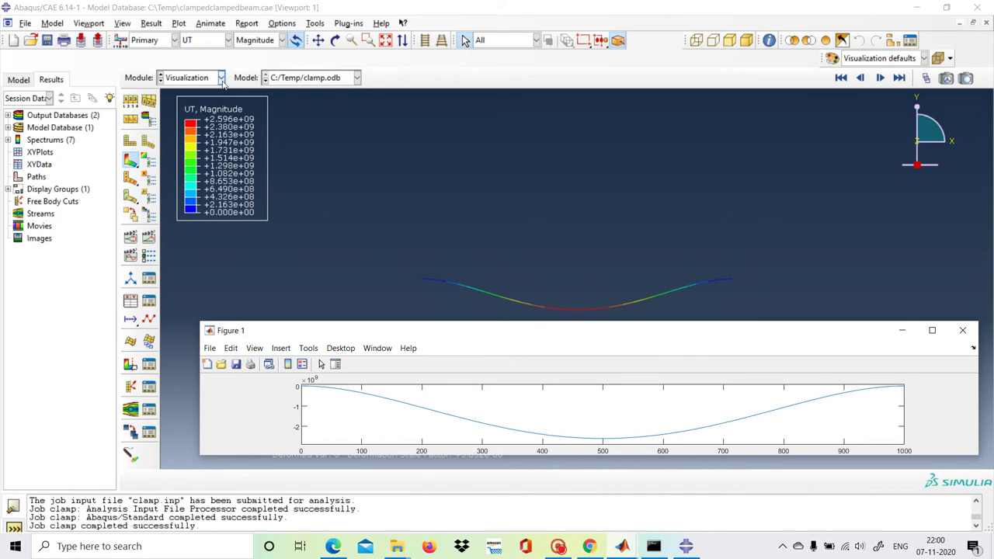
Bring Abaqus to the front and contour the reaction force magnitude RF on the deformed beam.
left_click(236, 43)
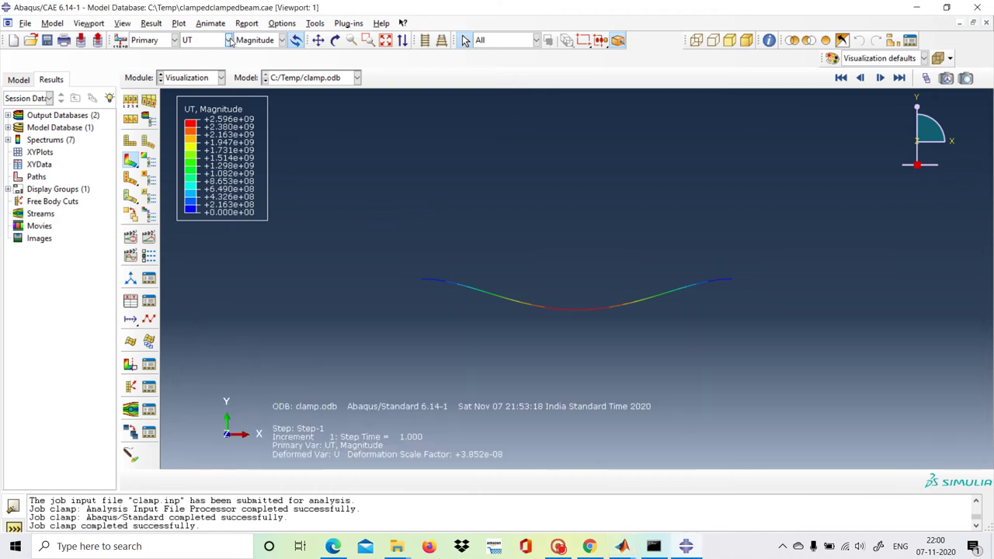
left_click(229, 40)
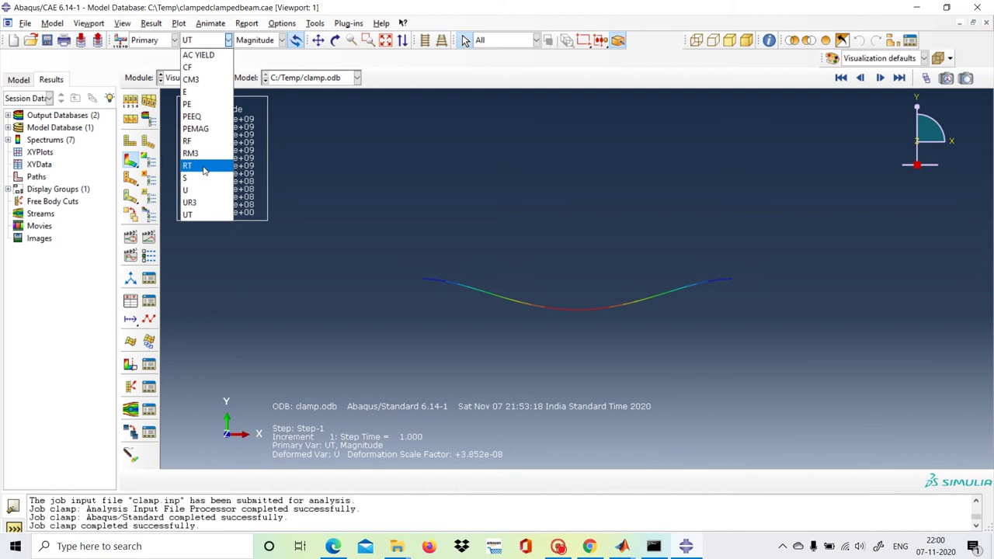
left_click(200, 140)
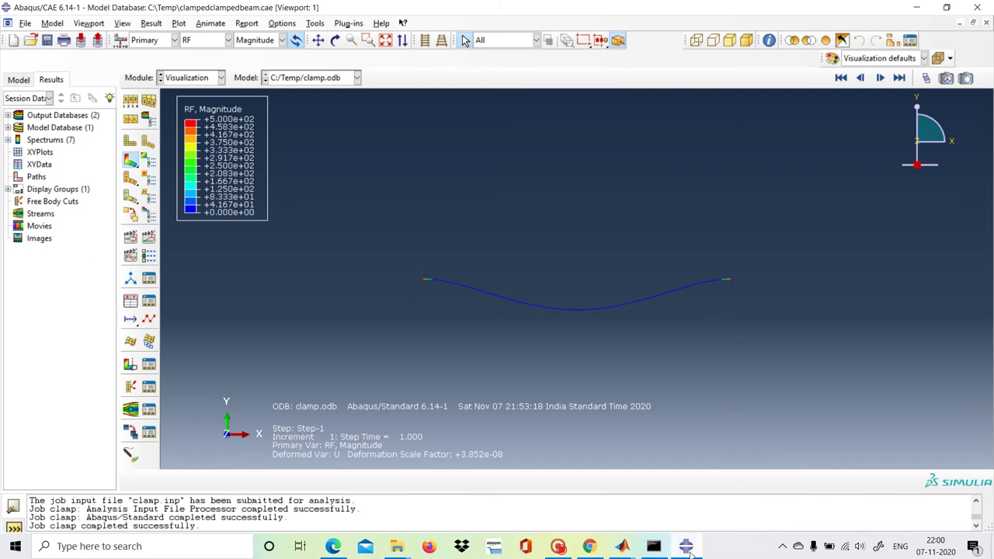
Switch to the main MATLAB window and find the reactions output in the Command Window to compare the support forces.
mouse_move(621, 546)
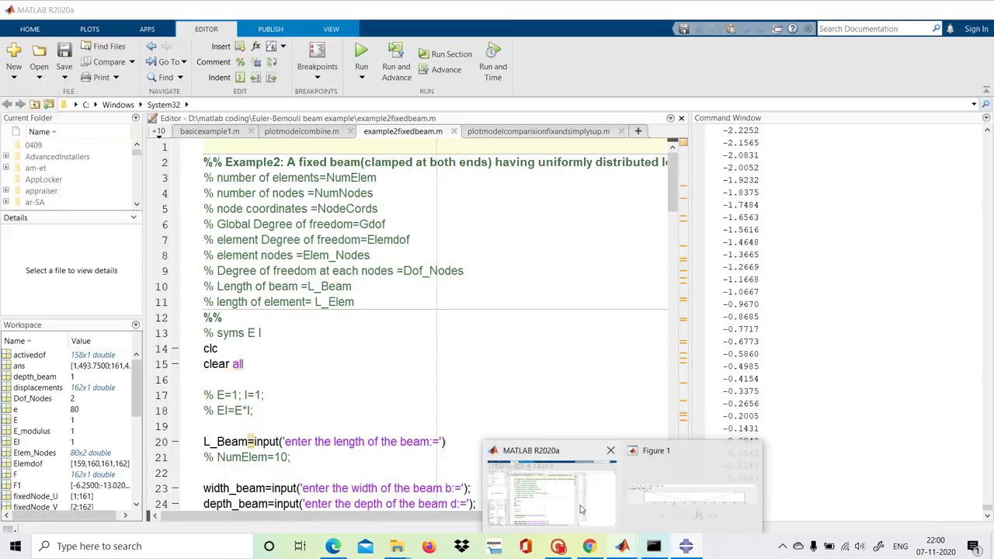
left_click(581, 508)
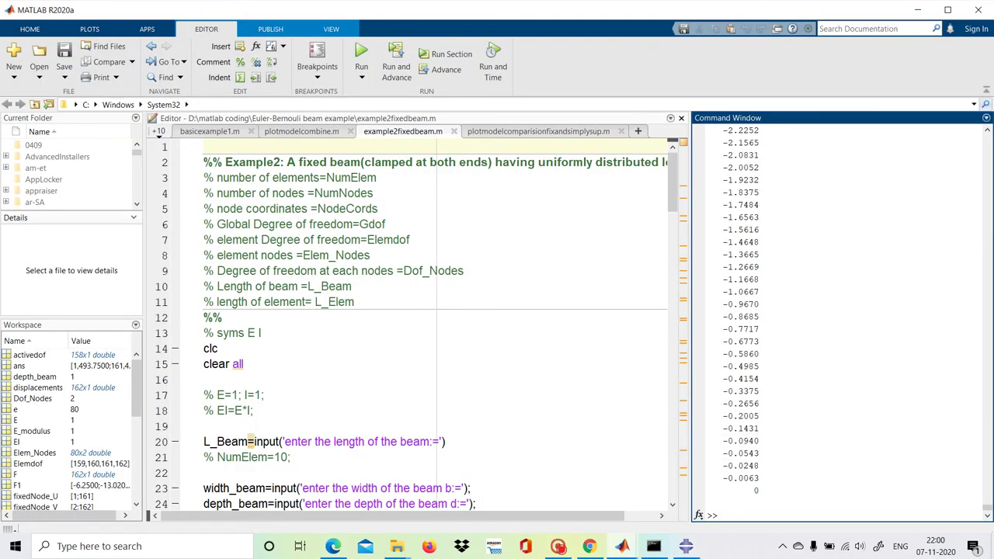
scroll(839, 310, "up", 20)
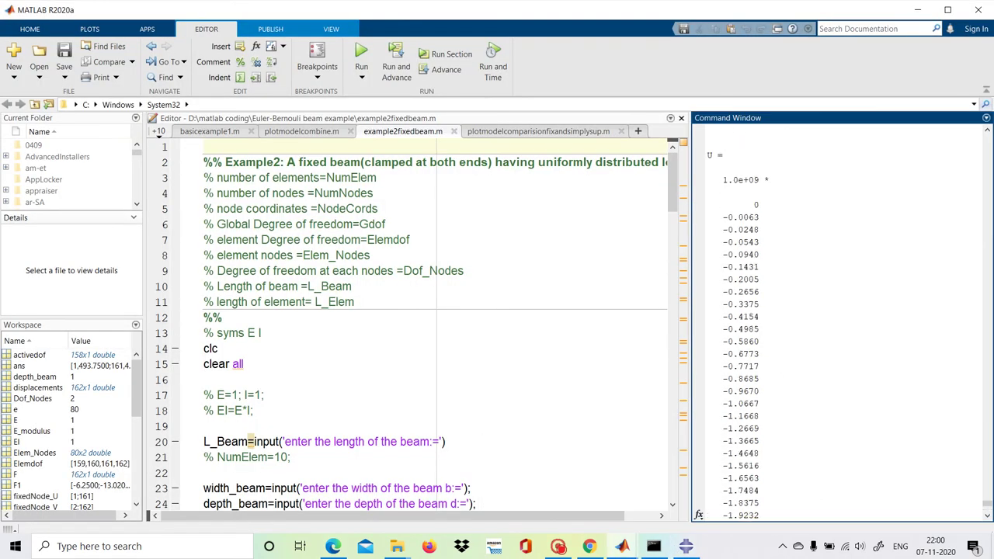
scroll(839, 311, "up", 6)
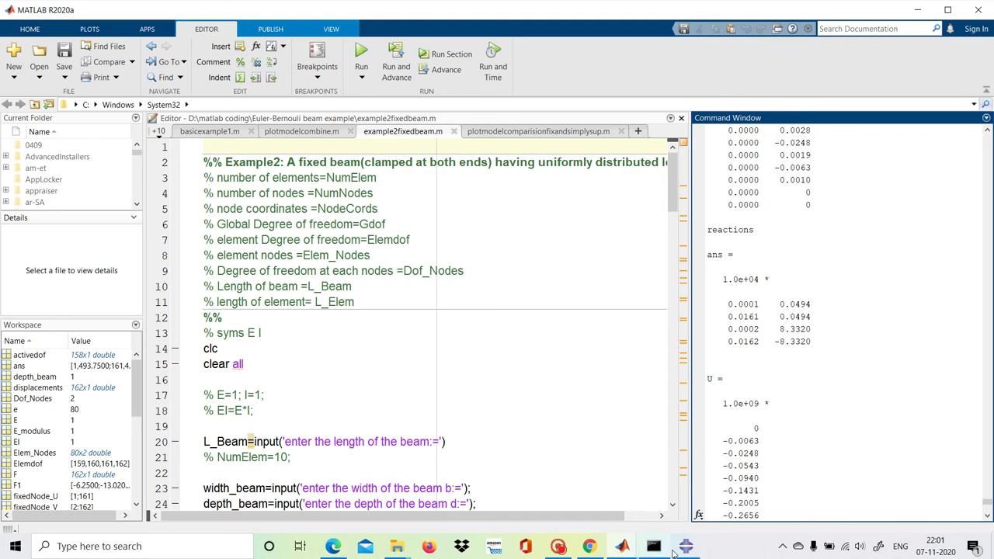
mouse_move(682, 549)
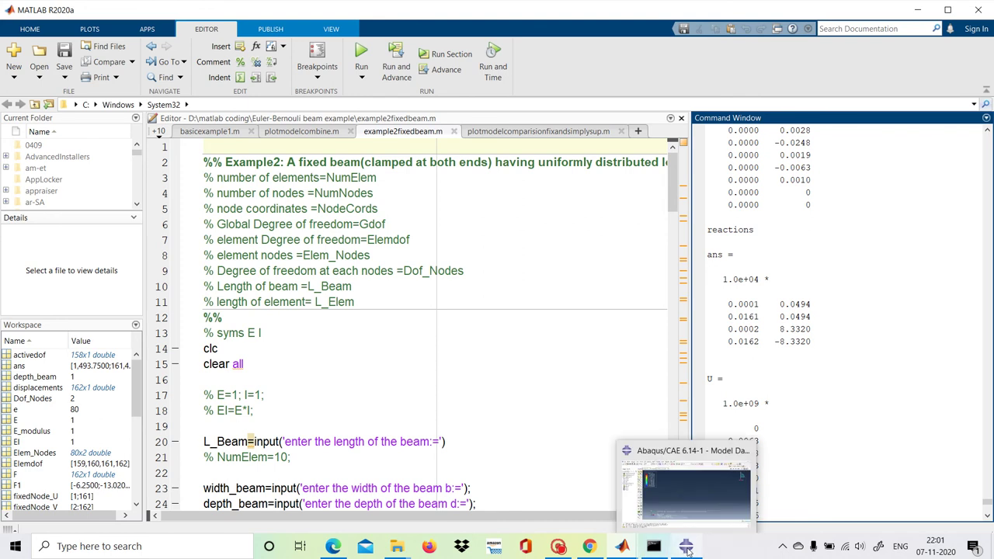
mouse_move(616, 548)
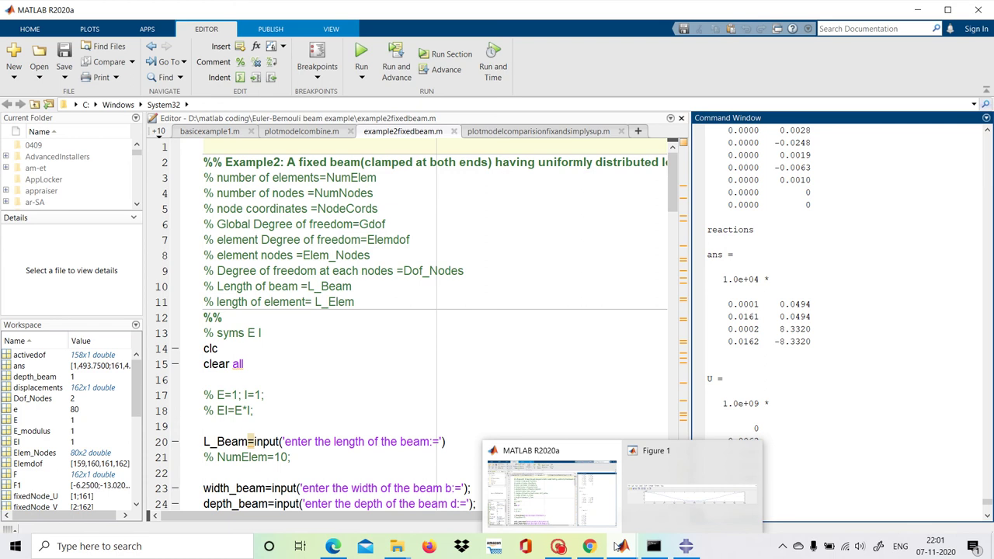
Return to Abaqus and contour the reaction moment RM3 on the deformed beam.
left_click(686, 546)
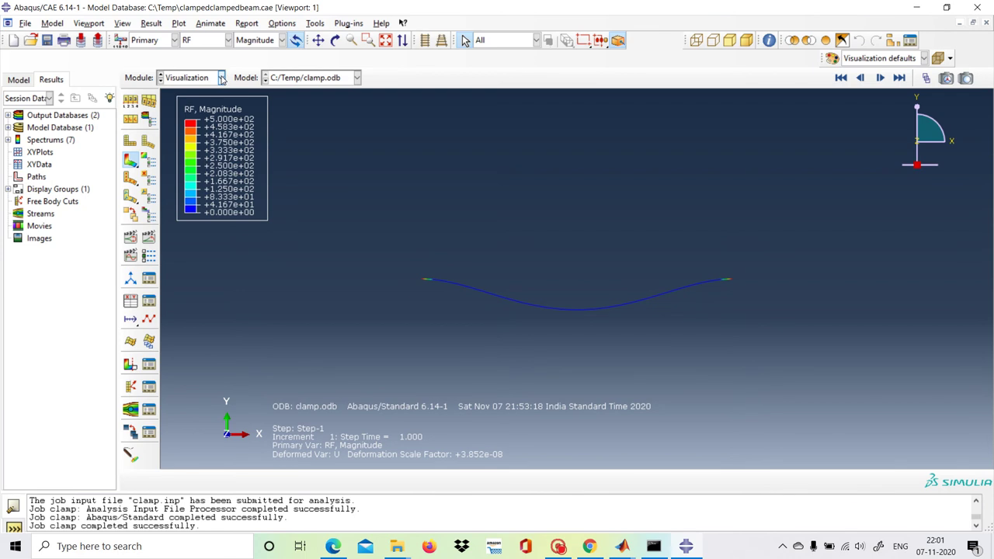
left_click(222, 78)
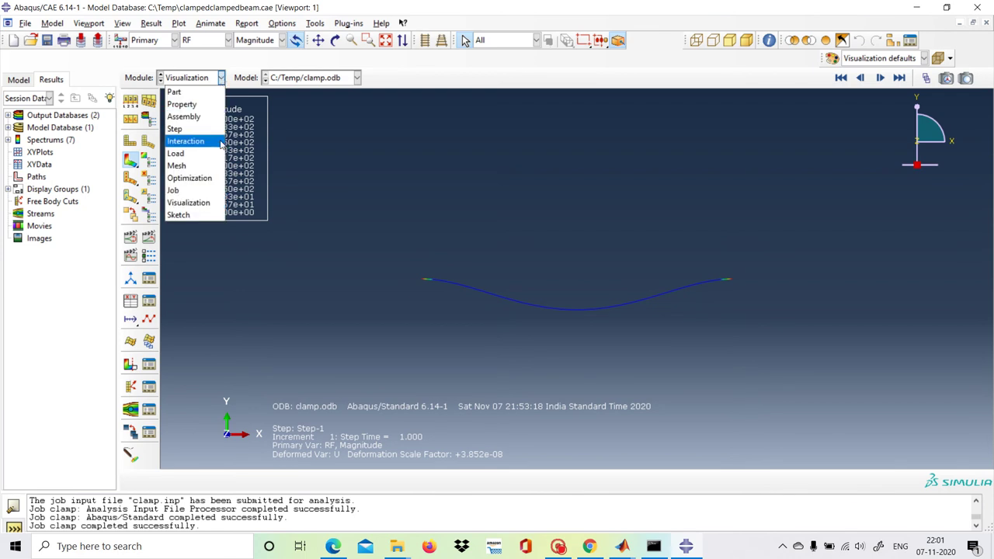
left_click(245, 69)
left_click(229, 40)
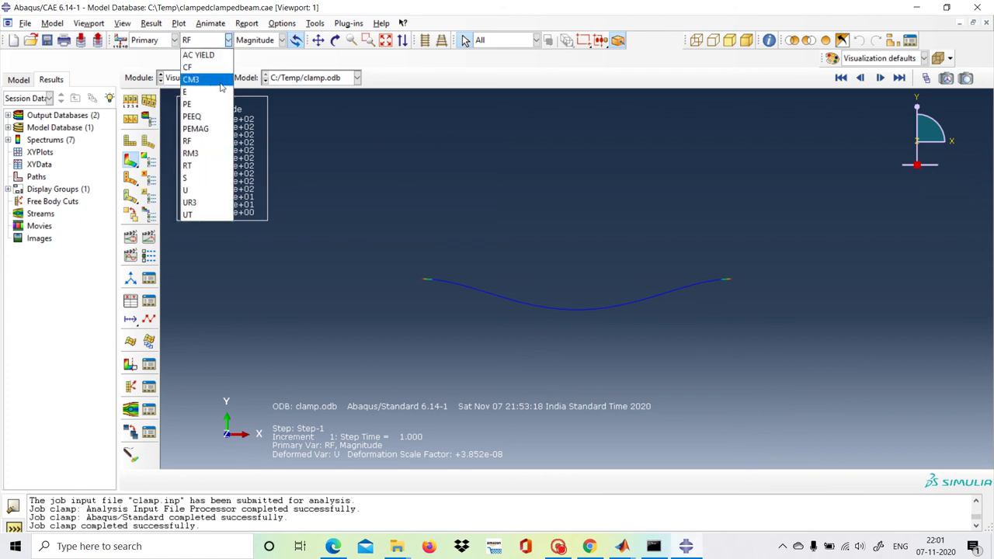
left_click(213, 160)
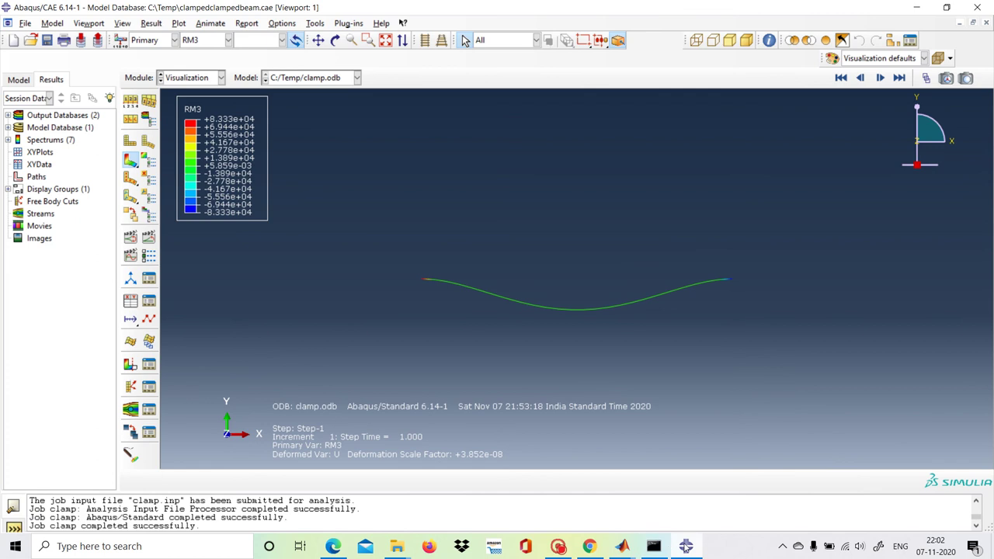
Compare the end moments in MATLAB's reactions output with the RM3 legend values, switching between MATLAB and Abaqus.
mouse_move(626, 547)
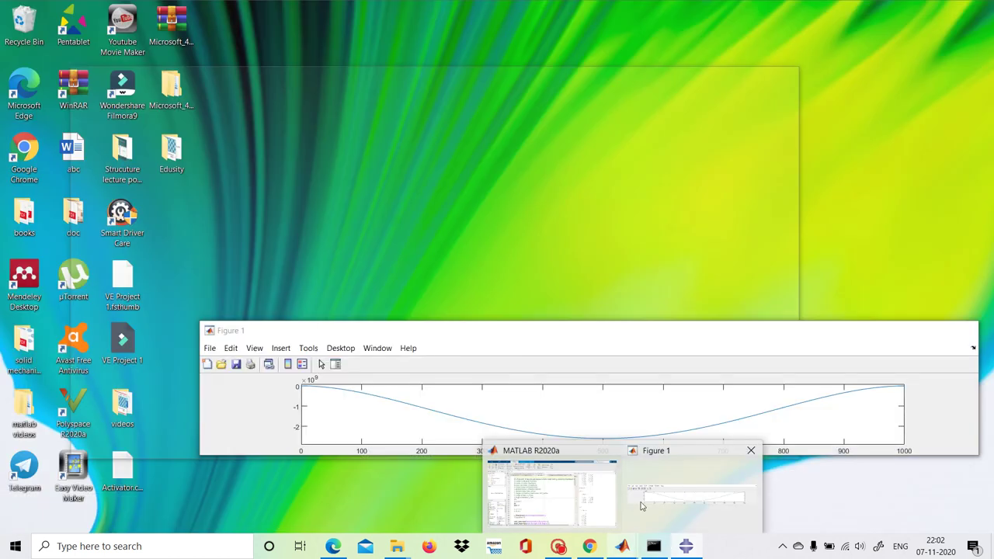
mouse_move(567, 501)
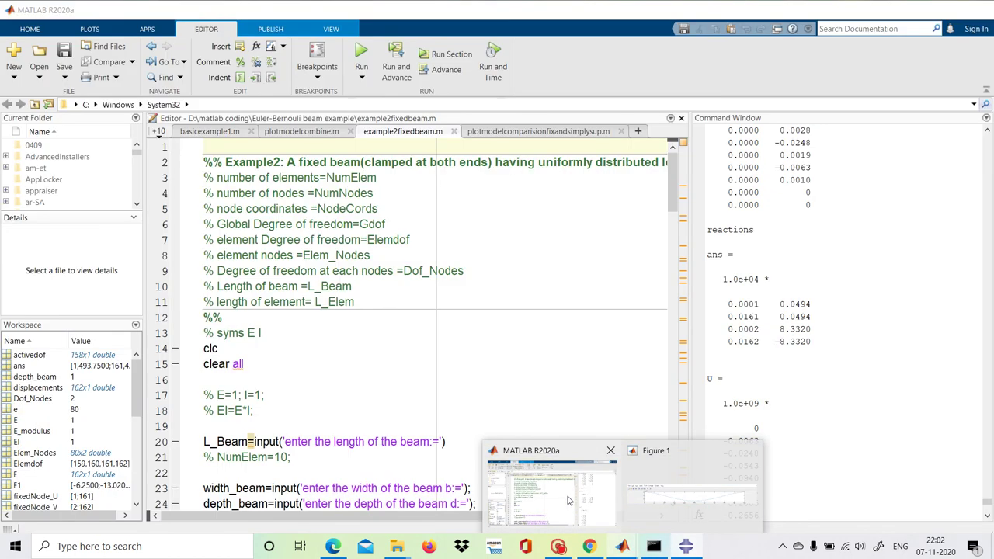
left_click(568, 501)
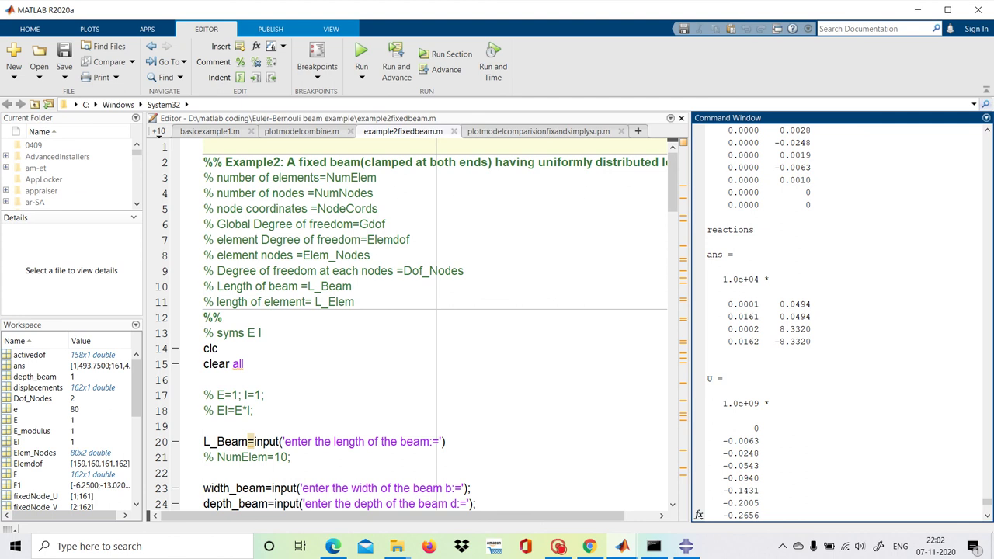
mouse_move(622, 548)
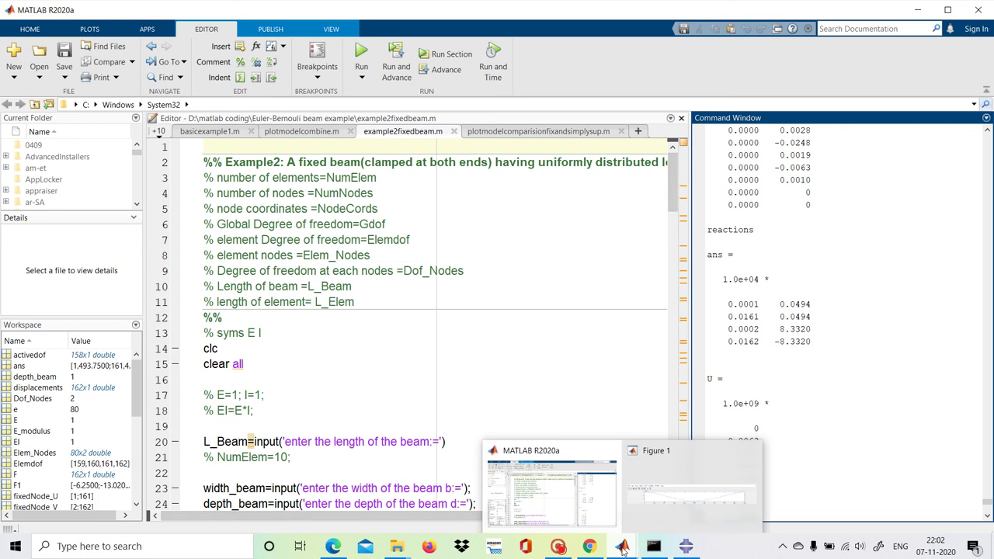
left_click(687, 548)
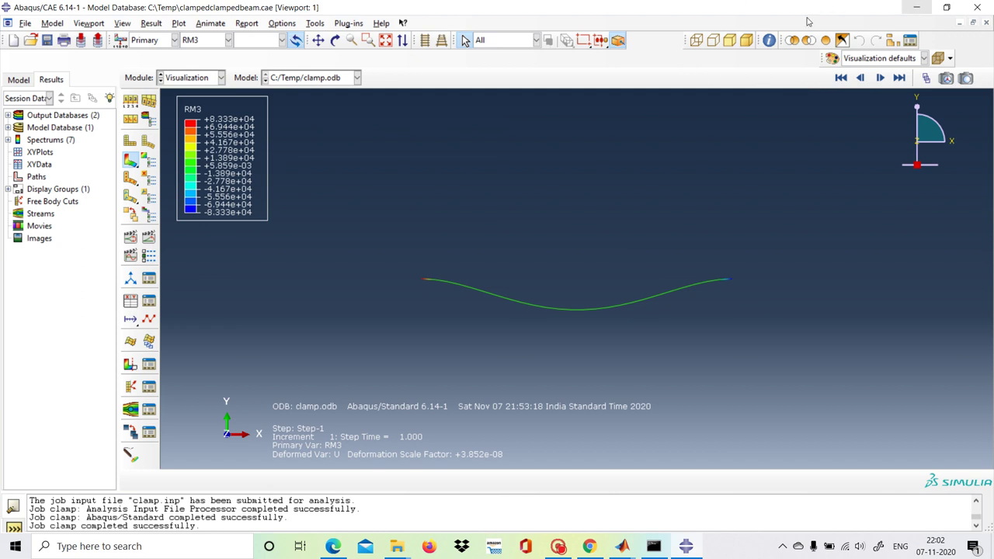
left_click(625, 547)
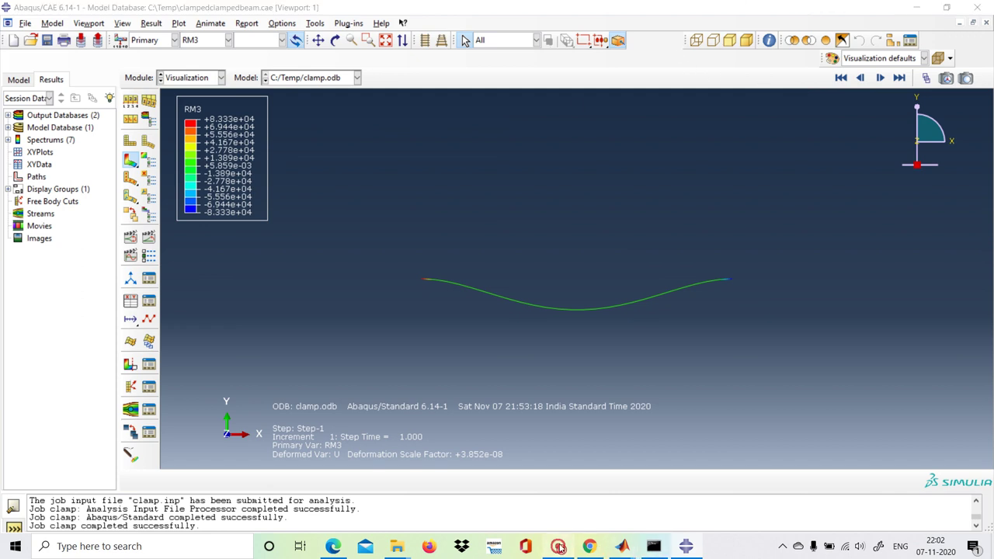